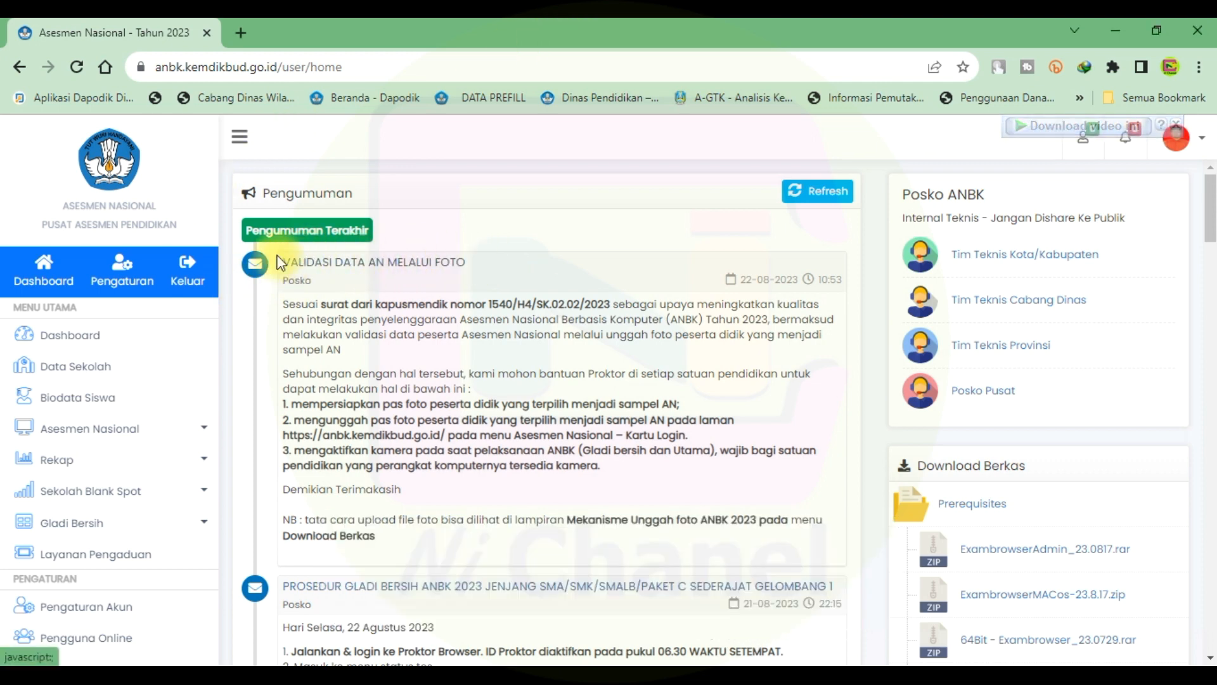
Review the VALIDASI DATA AN MELALUI FOTO announcement and the ProktorBrowser archives offered under Download Berkas
{"action": "left_click_drag", "start_coordinate": [282, 262], "coordinate": [486, 270]}
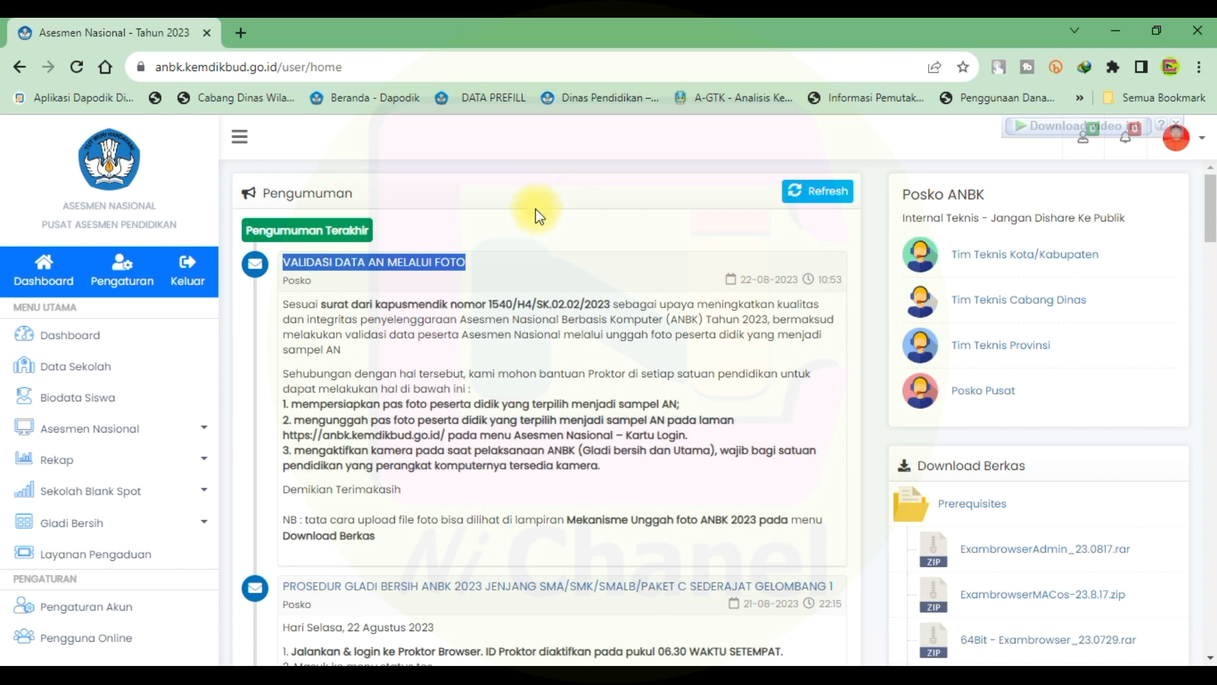
{"action": "left_click", "coordinate": [609, 222]}
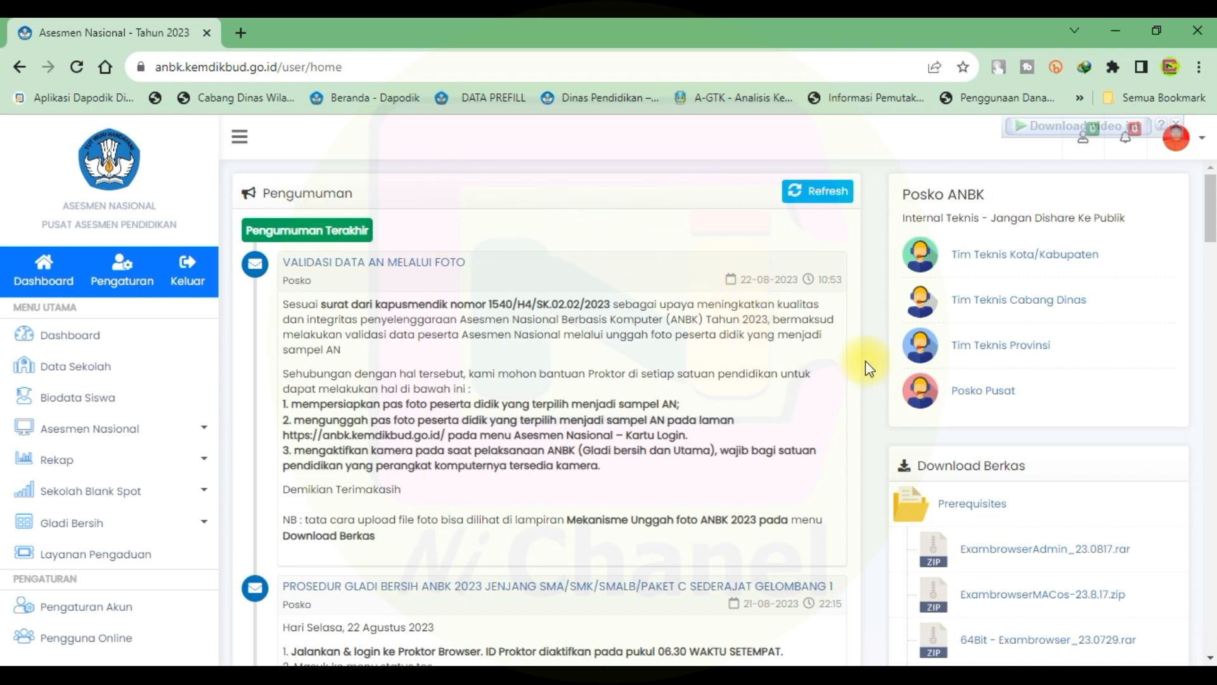
{"action": "scroll", "coordinate": [993, 360], "scroll_direction": "down", "scroll_amount": 1}
{"action": "scroll", "coordinate": [992, 360], "scroll_direction": "up", "scroll_amount": 1}
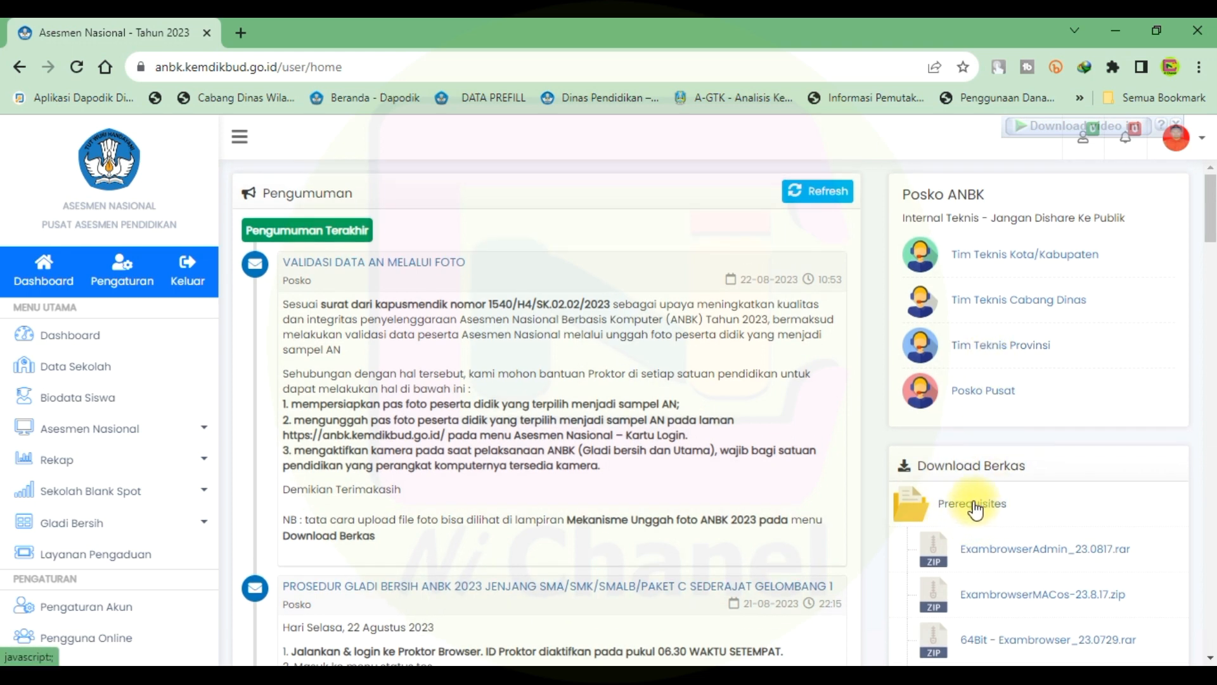
{"action": "left_click", "coordinate": [970, 506]}
{"action": "left_click", "coordinate": [968, 505]}
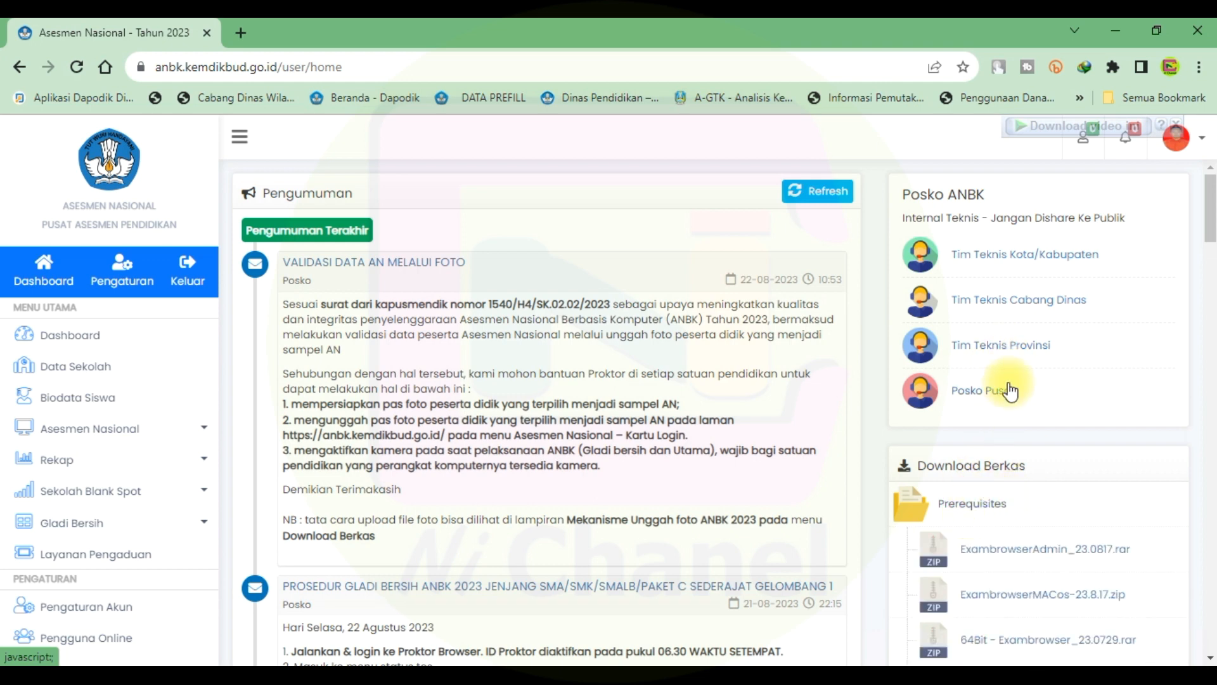
{"action": "scroll", "coordinate": [1013, 380], "scroll_direction": "down", "scroll_amount": 4}
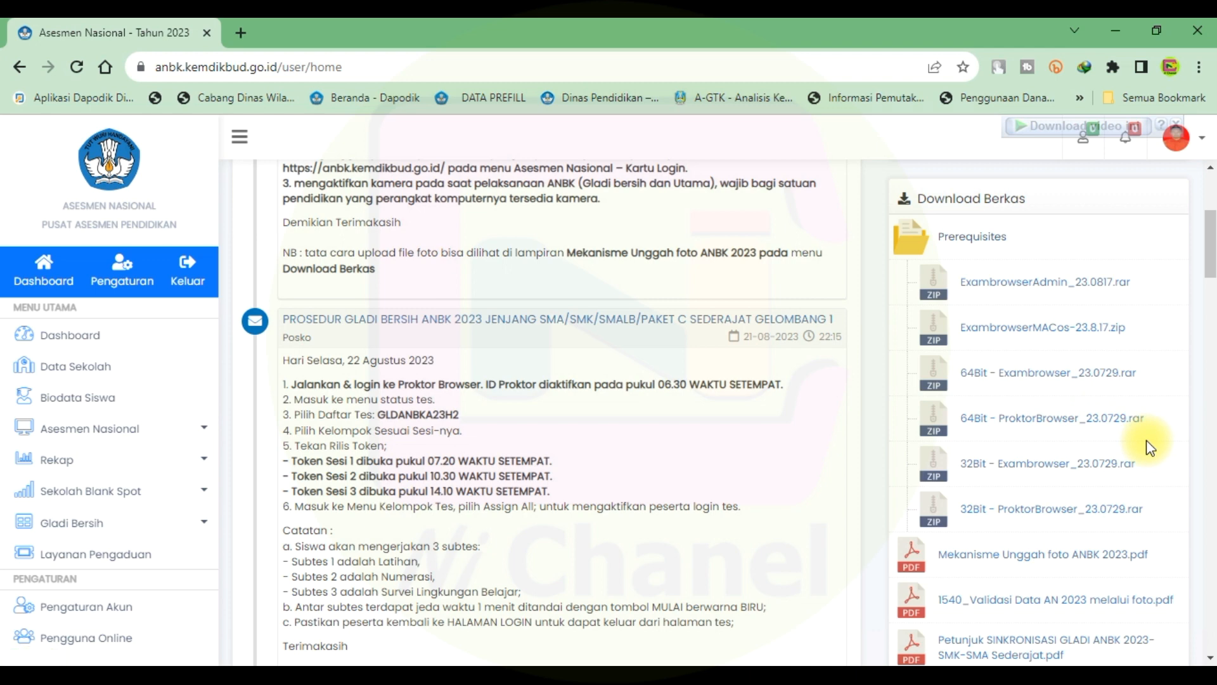
Switch to the proktor folder in File Explorer and extract the 64Bit - ProktorBrowser_23.0729 archive into a folder of the same name
{"action": "mouse_move", "coordinate": [238, 673]}
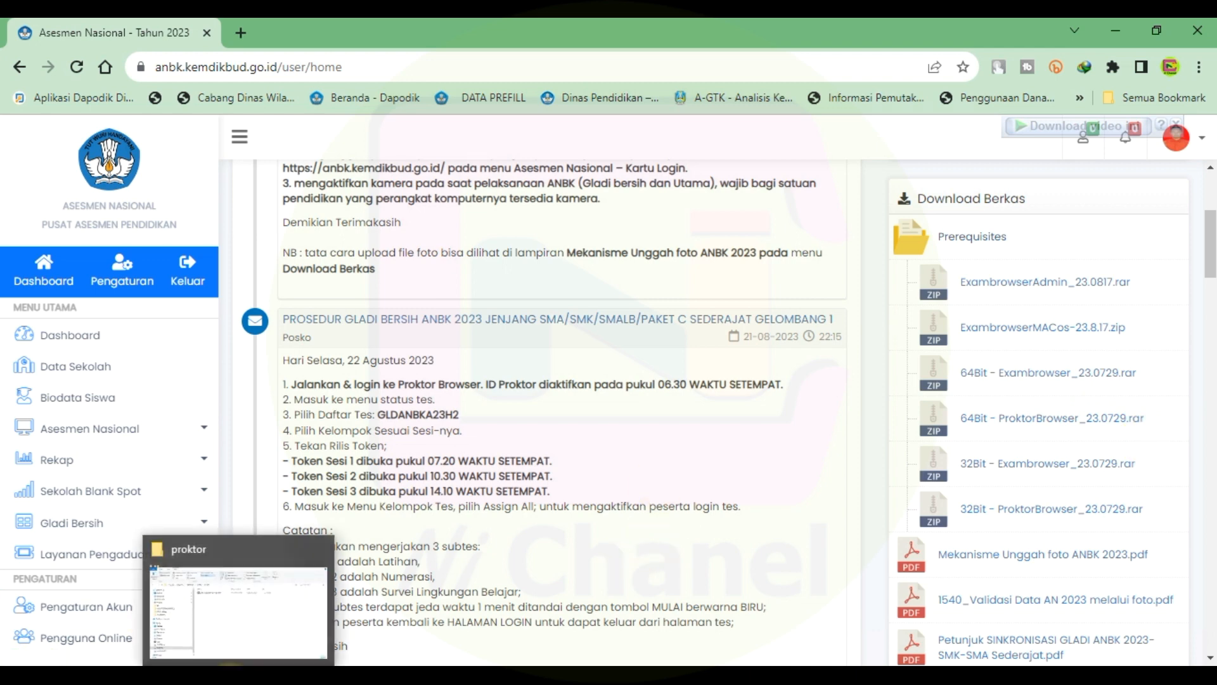
{"action": "left_click", "coordinate": [237, 612]}
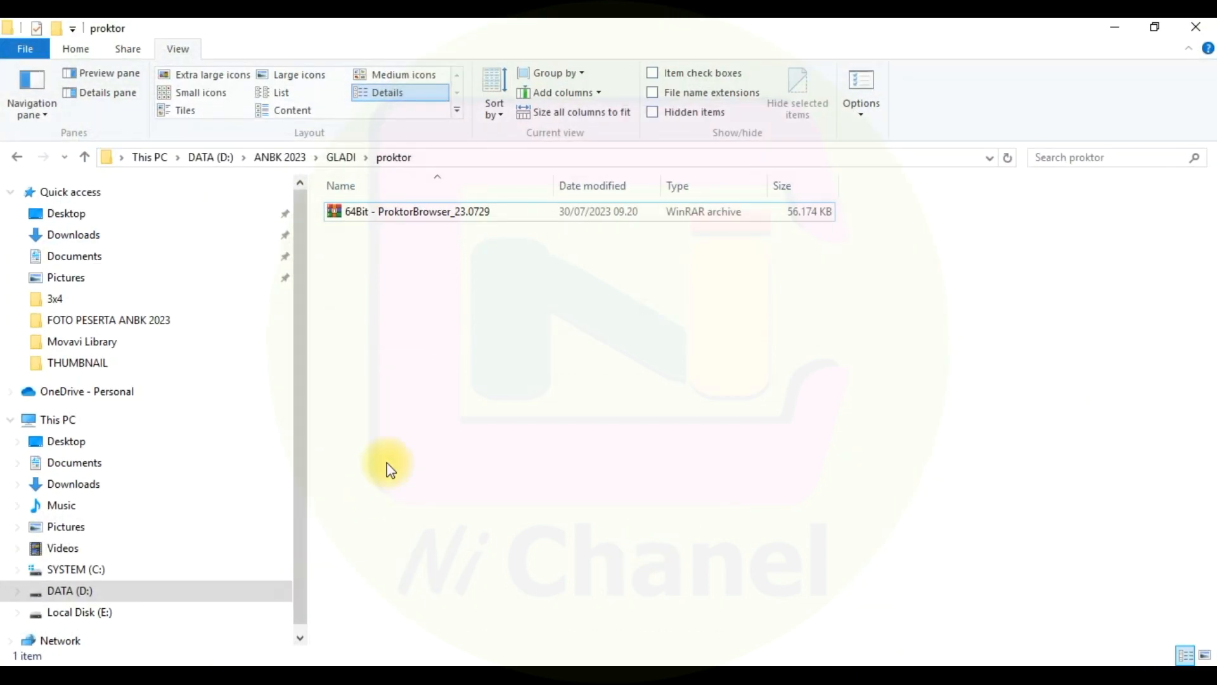
{"action": "left_click", "coordinate": [404, 223]}
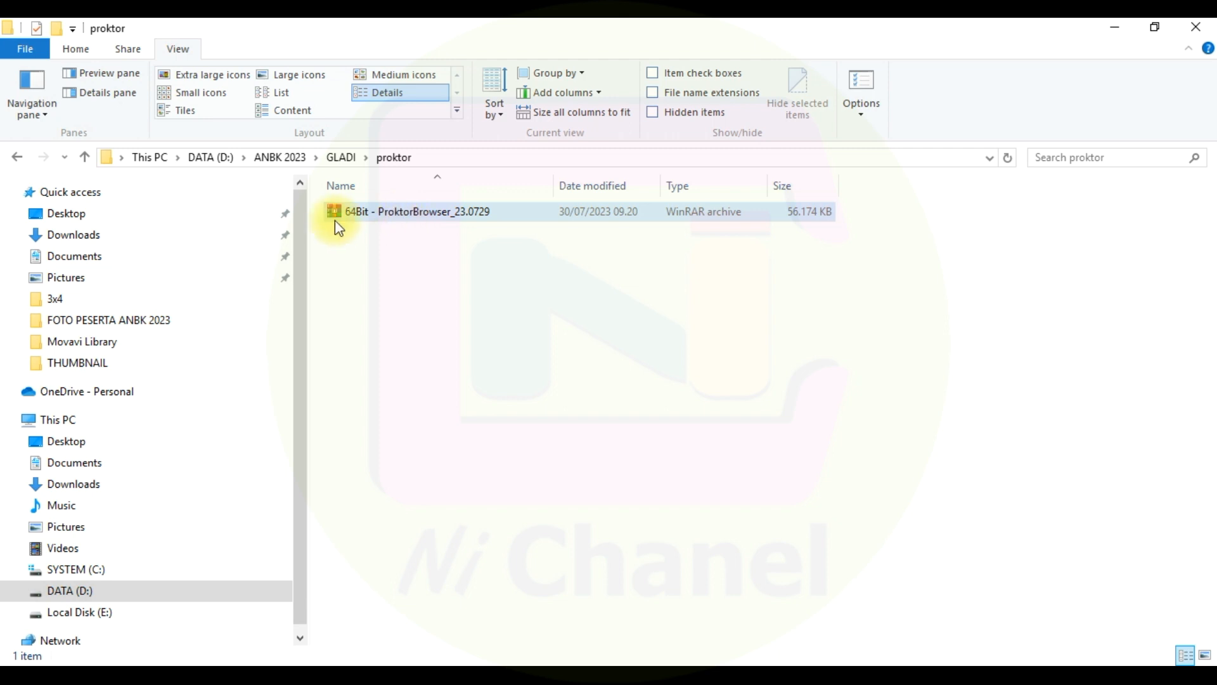
{"action": "left_click", "coordinate": [314, 236]}
{"action": "left_click", "coordinate": [413, 212]}
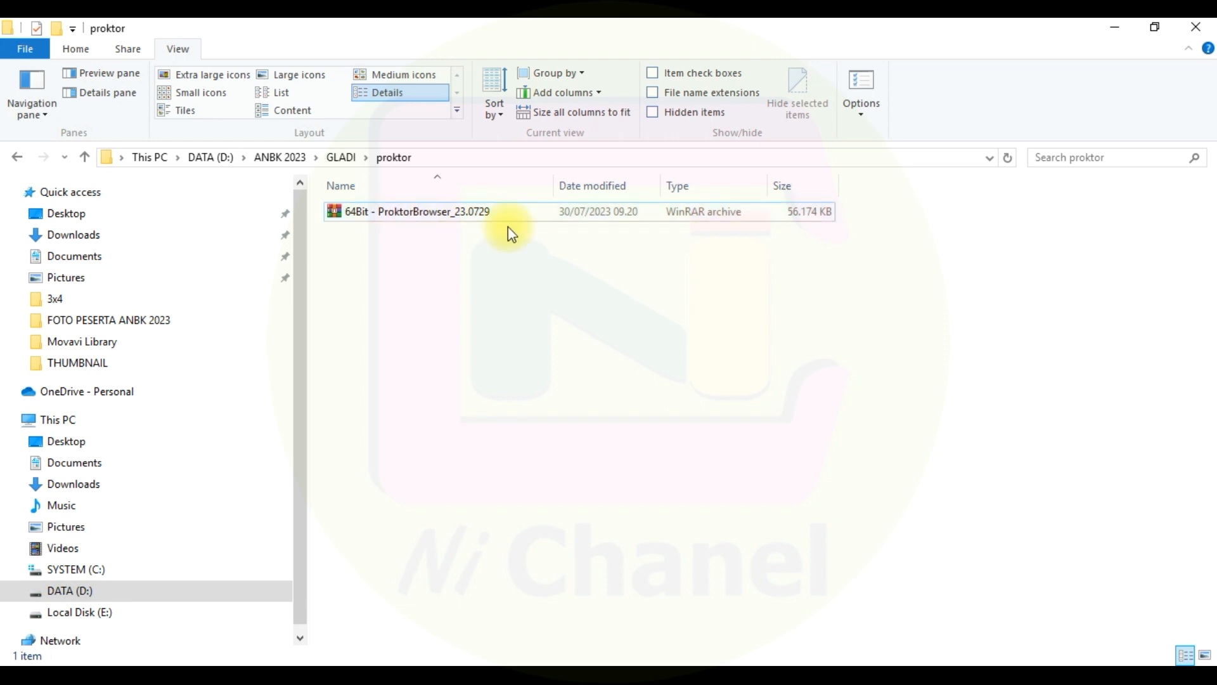
{"action": "left_click", "coordinate": [458, 210]}
{"action": "right_click", "coordinate": [458, 209]}
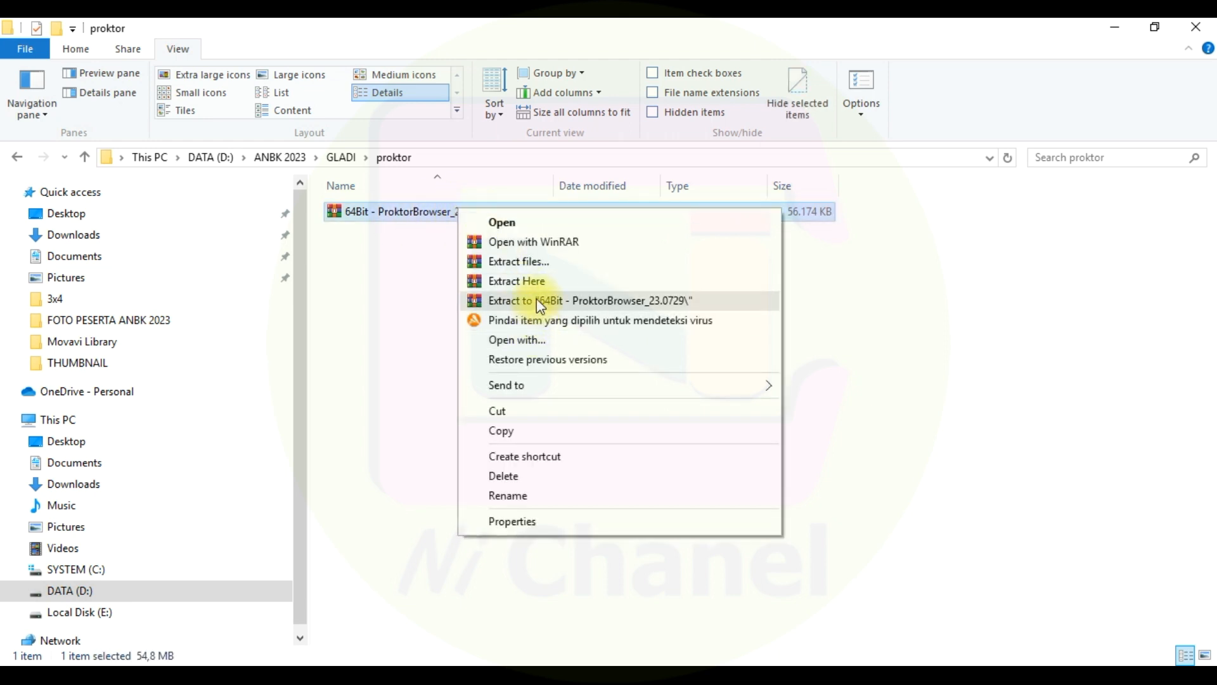
{"action": "left_click", "coordinate": [537, 299]}
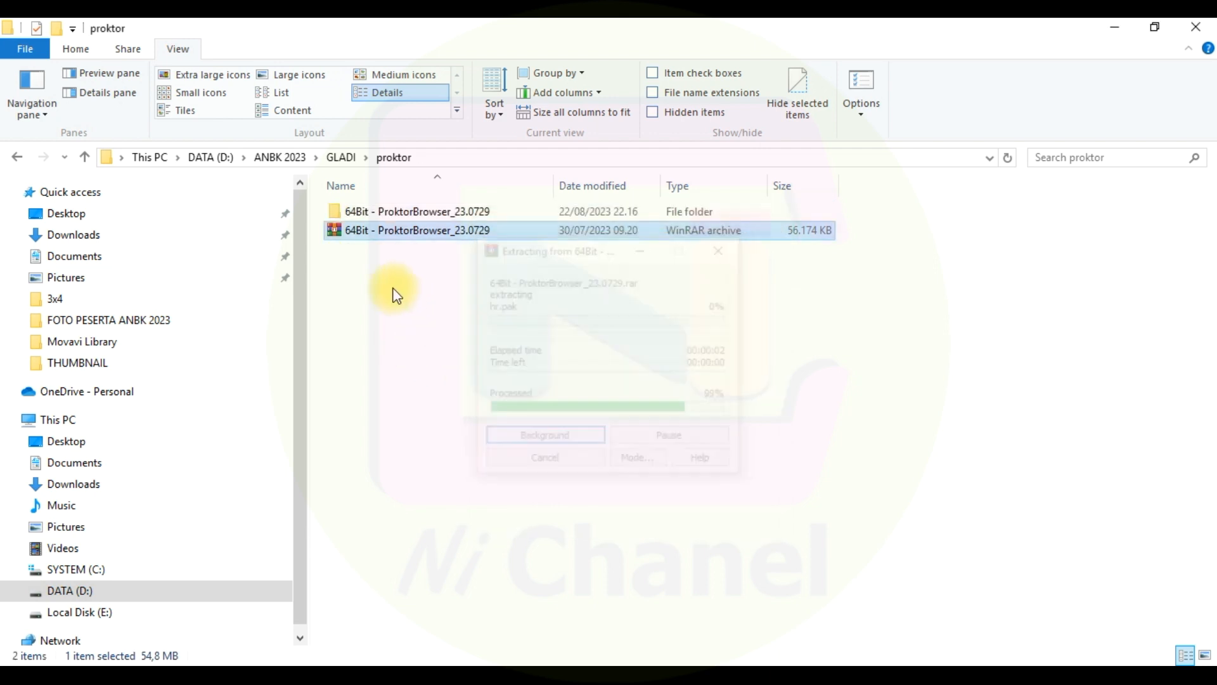
Open the extracted 64Bit - ProktorBrowser_23.0729 folder and select the proktorbrowser application
{"action": "left_click", "coordinate": [375, 212]}
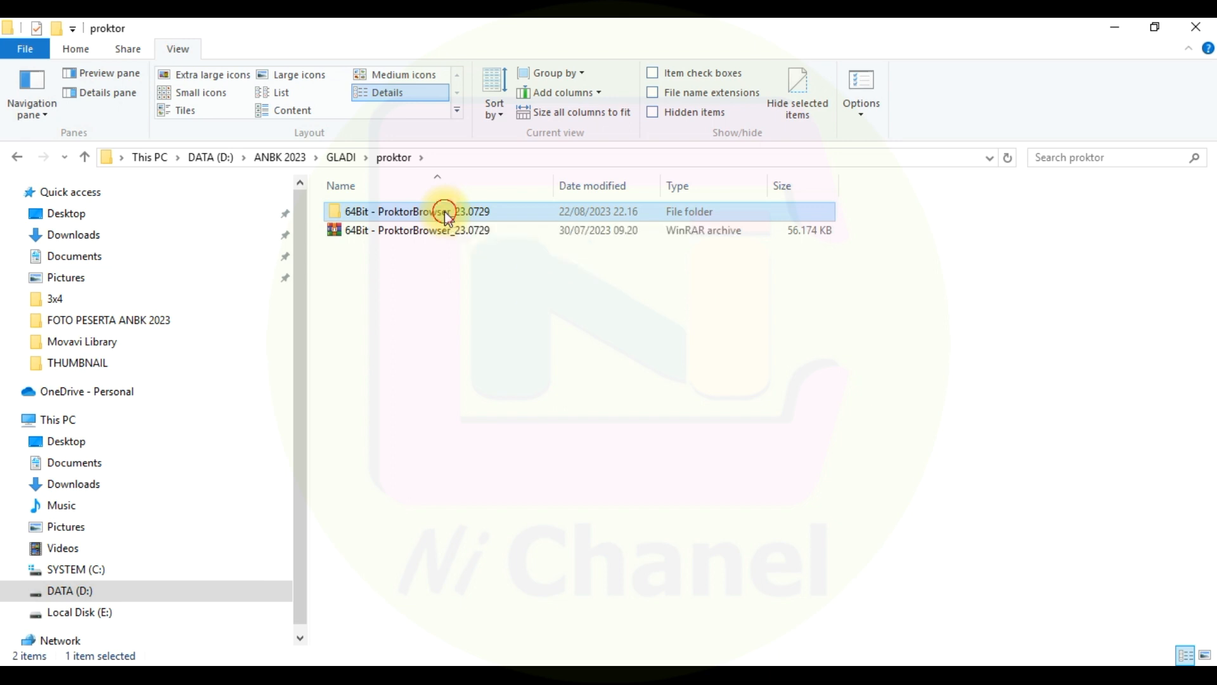
{"action": "double_click", "coordinate": [445, 213]}
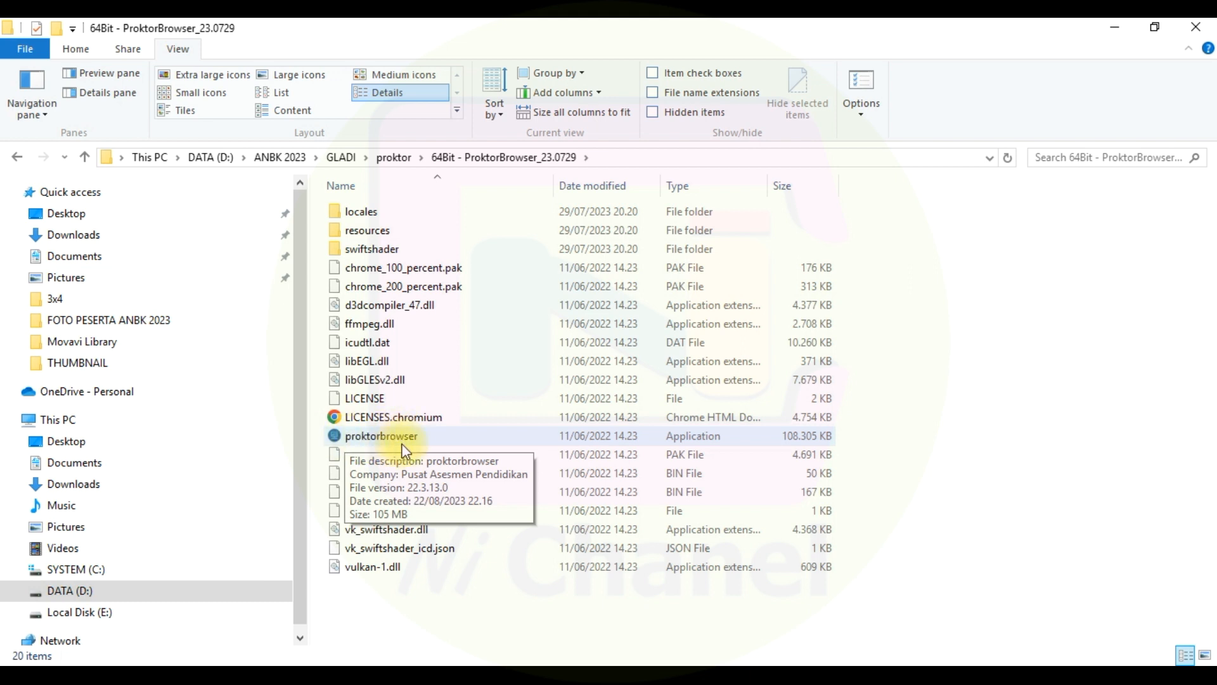
{"action": "left_click", "coordinate": [331, 439]}
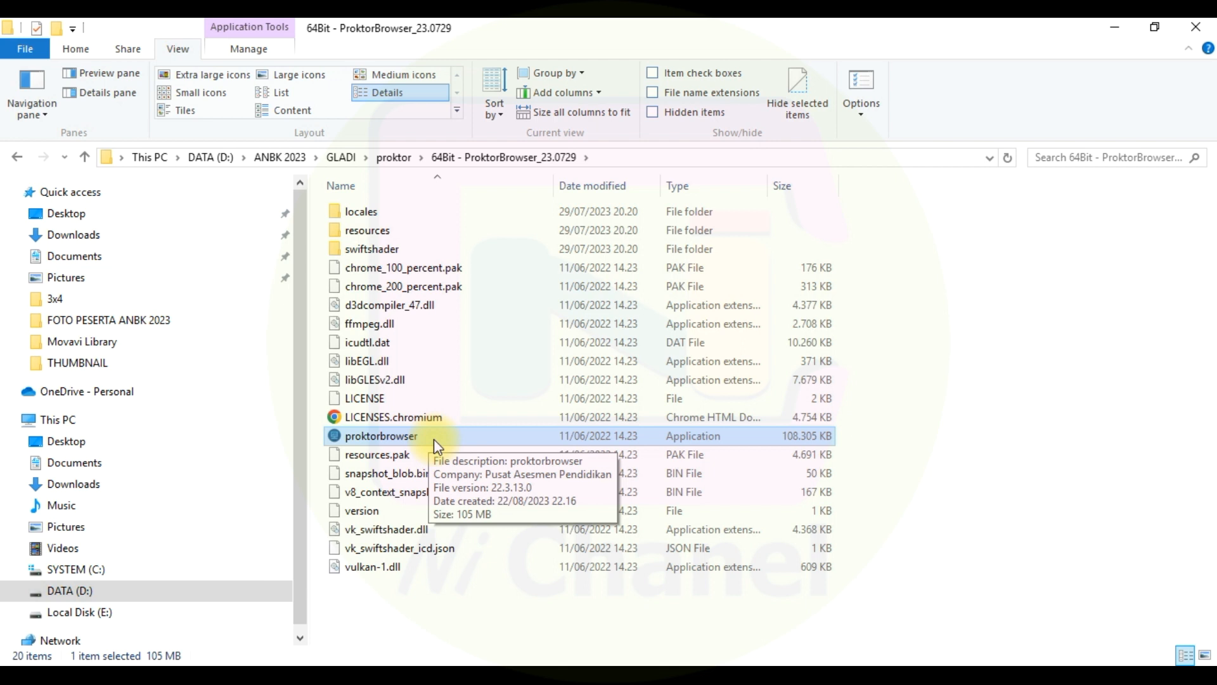
{"action": "left_click", "coordinate": [1115, 28]}
{"action": "left_click", "coordinate": [1114, 30]}
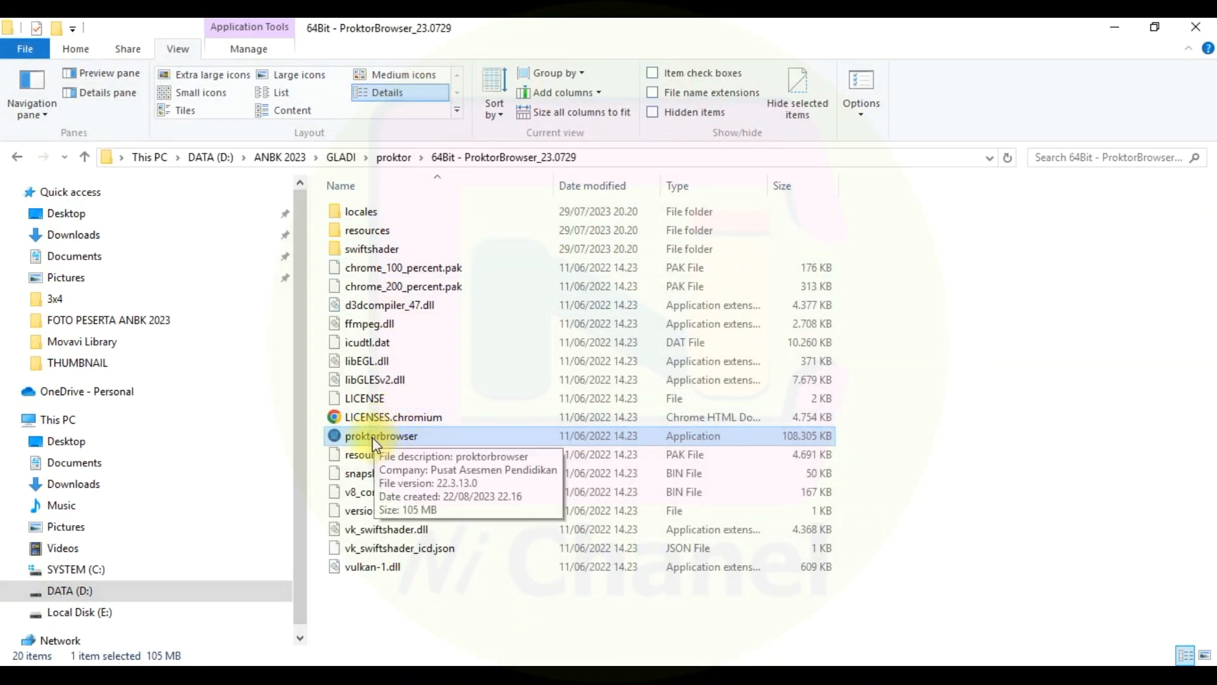
{"action": "right_click", "coordinate": [372, 437]}
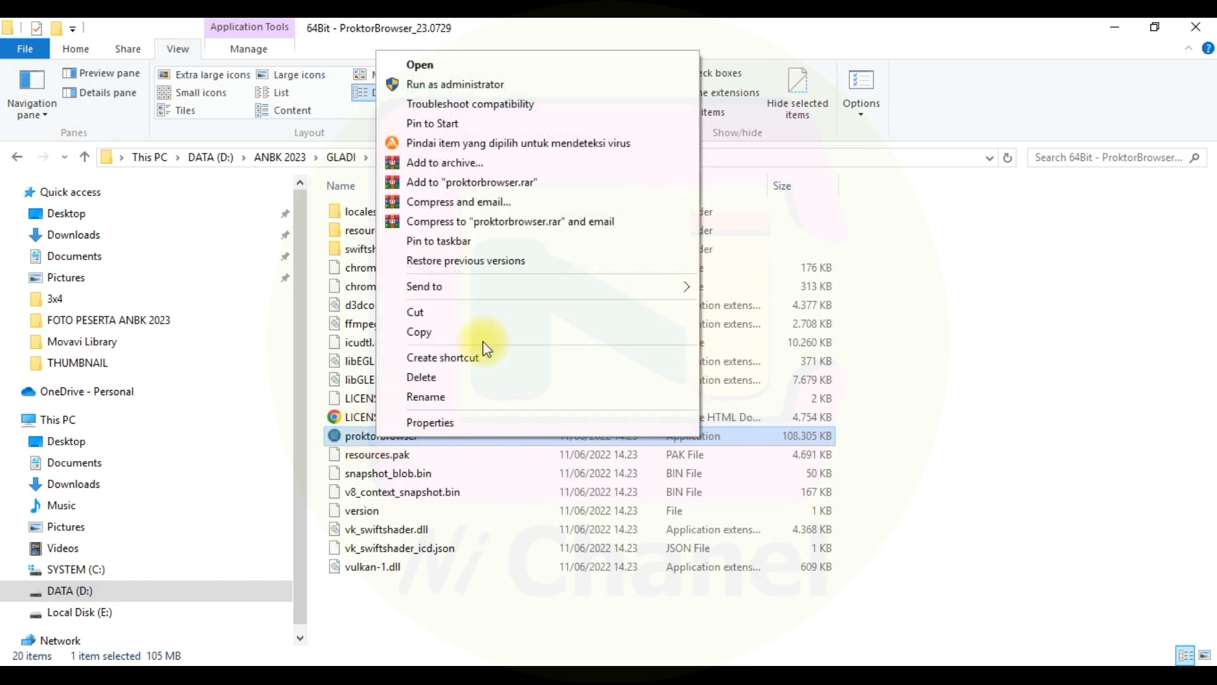
{"action": "mouse_move", "coordinate": [524, 286]}
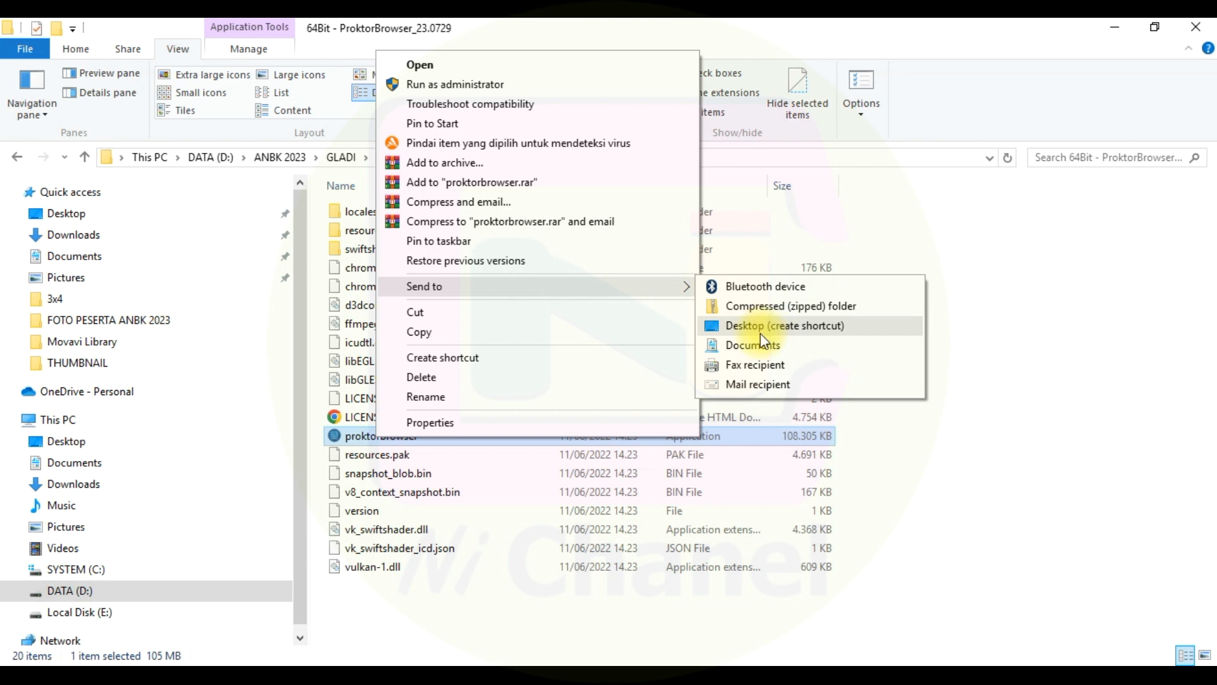
{"action": "left_click", "coordinate": [1057, 293]}
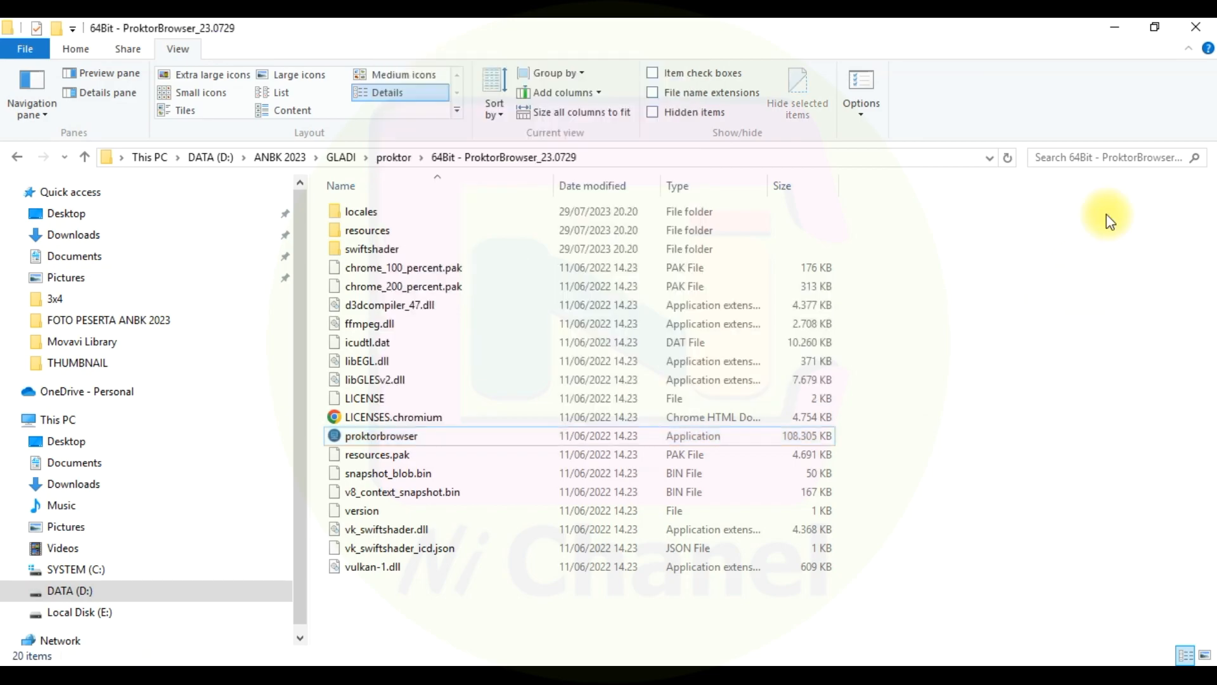
Launch Proktor Browser from its desktop shortcut and run it to reach the CBT Proktor sign-in page
{"action": "left_click", "coordinate": [1111, 31]}
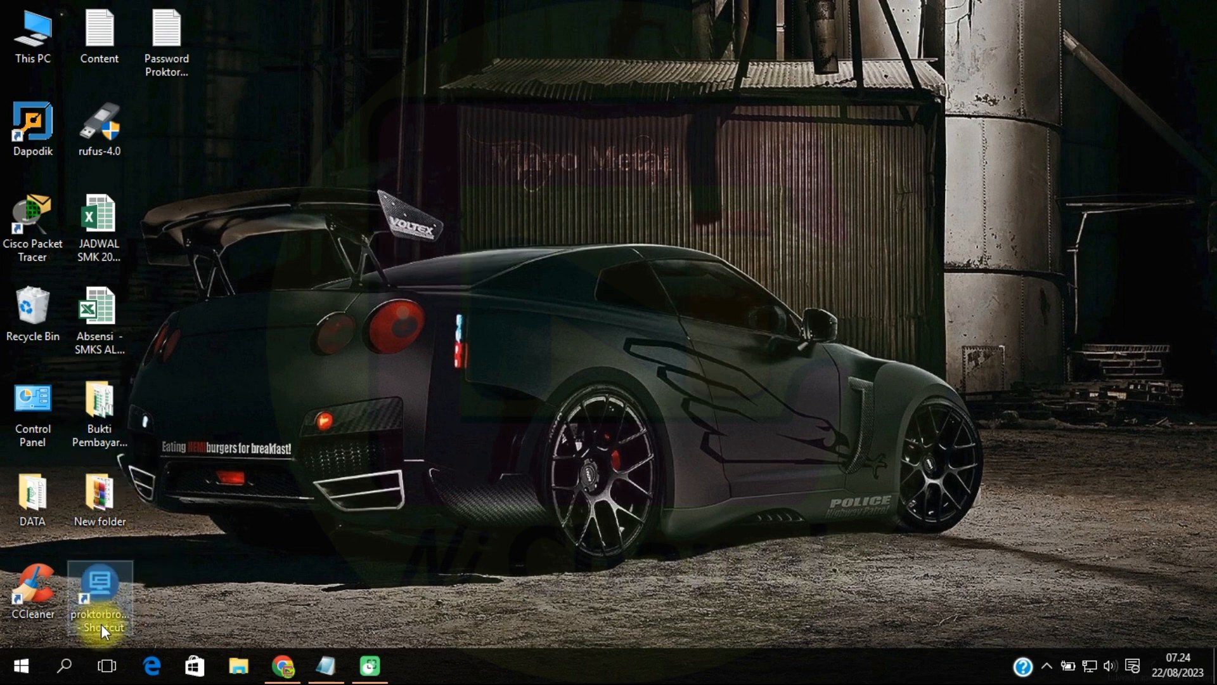
{"action": "double_click", "coordinate": [101, 588]}
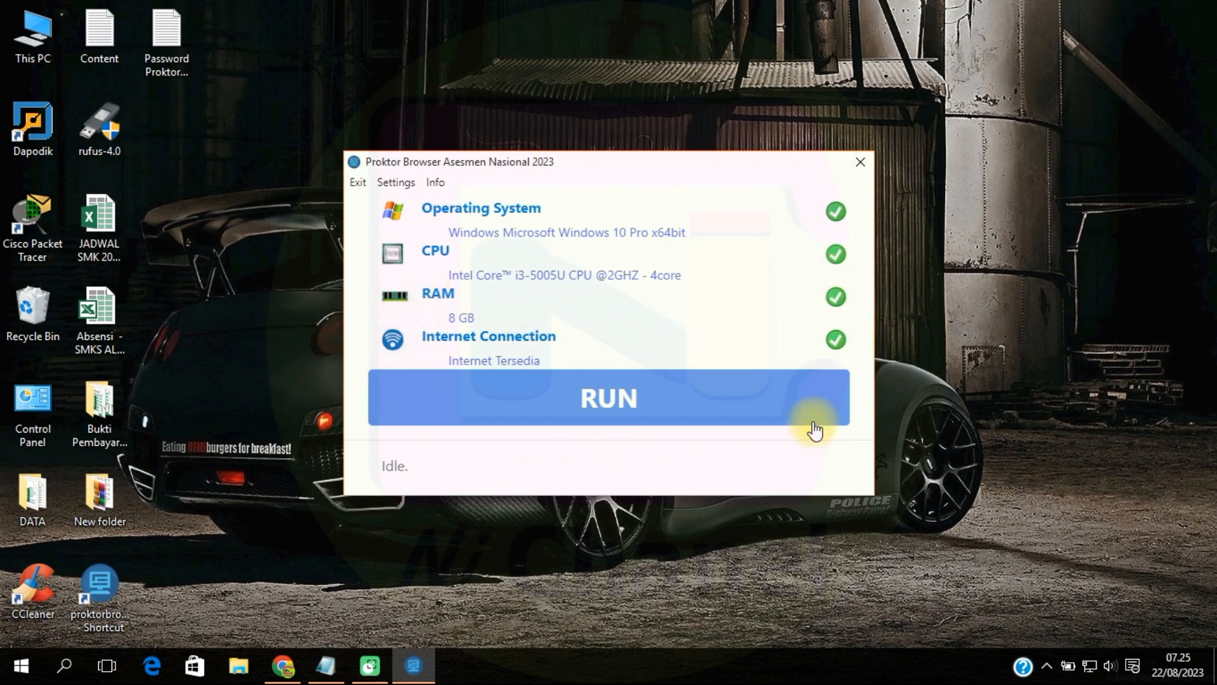
{"action": "left_click", "coordinate": [623, 400]}
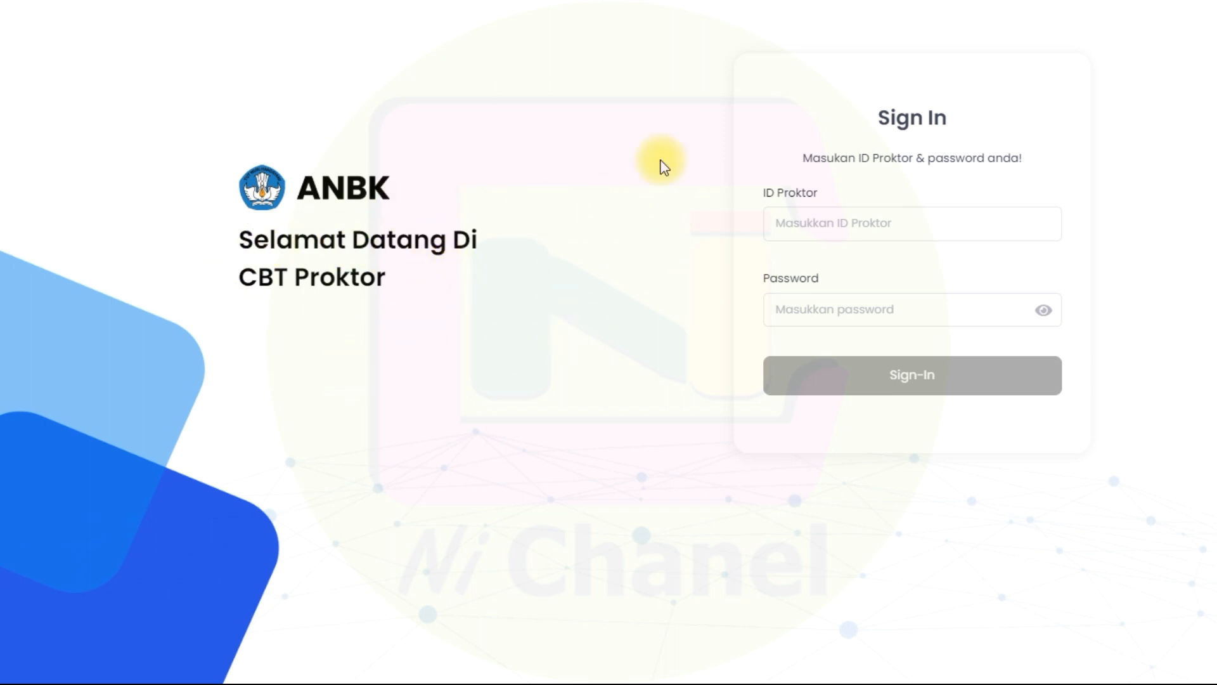
{"action": "left_click", "coordinate": [802, 226]}
{"action": "left_click", "coordinate": [804, 303]}
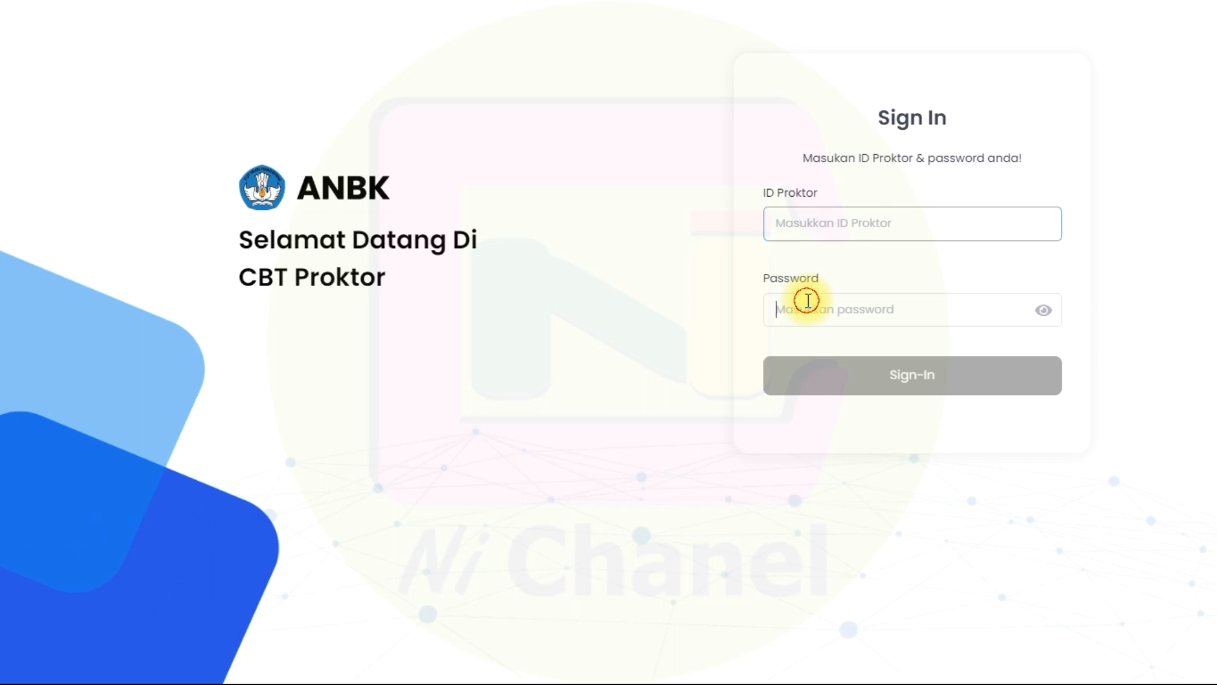
{"action": "left_click", "coordinate": [583, 228]}
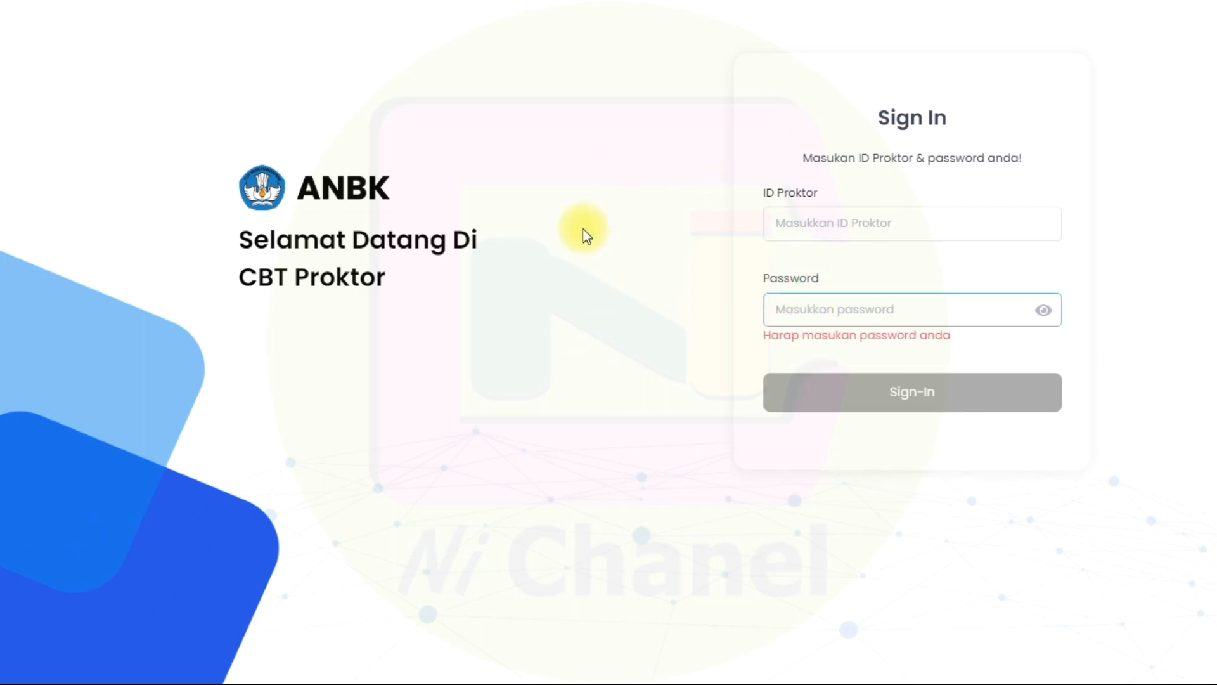
Switch to the ANBK website in Chrome and open the Komputer Proktor data under Asesmen Nasional
{"action": "key", "text": "super"}
{"action": "left_click", "coordinate": [283, 665]}
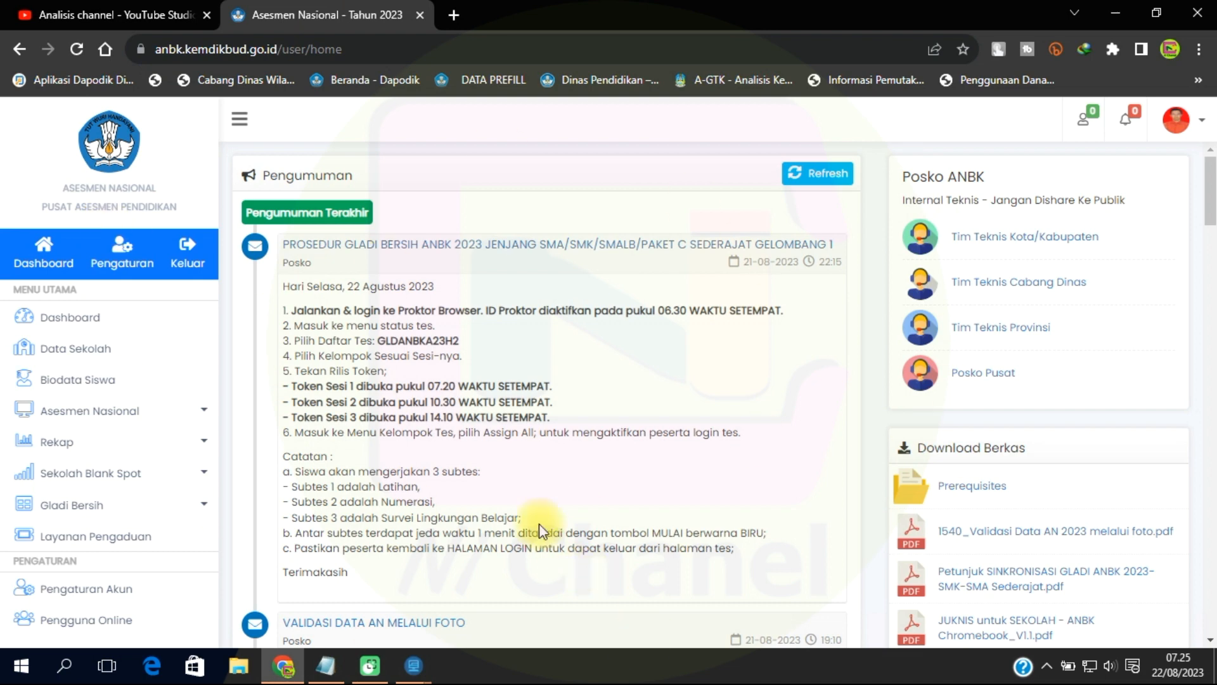
{"action": "left_click", "coordinate": [156, 507]}
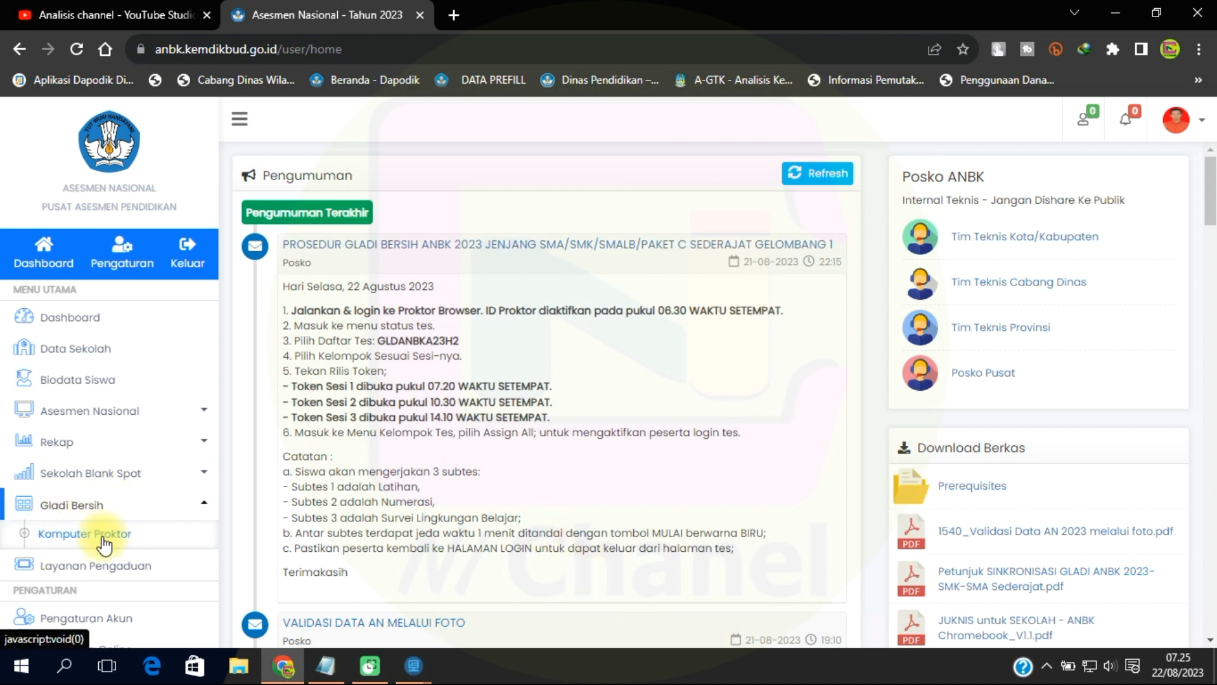
{"action": "left_click", "coordinate": [190, 409]}
{"action": "left_click", "coordinate": [192, 412]}
{"action": "left_click", "coordinate": [192, 411]}
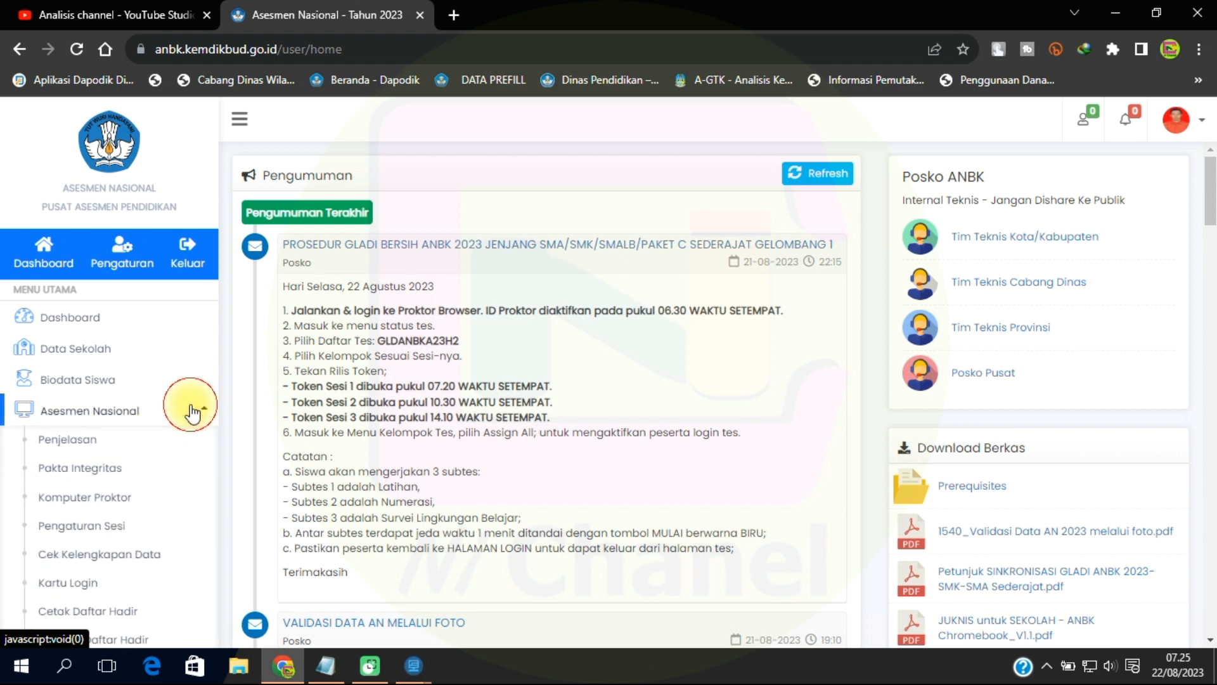
{"action": "left_click", "coordinate": [102, 501]}
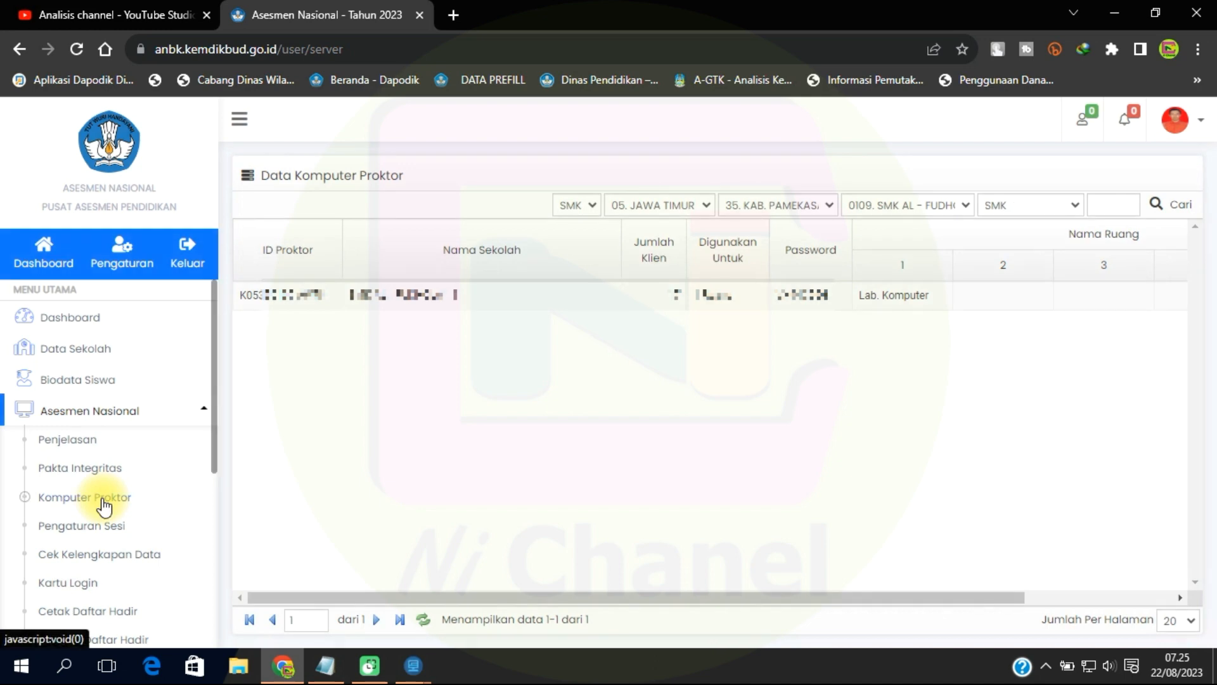
Copy the ID Proktor from the Data Komputer Proktor table and paste it into the ID Proktor field of Proktor Browser's sign-in form
{"action": "left_click", "coordinate": [323, 296]}
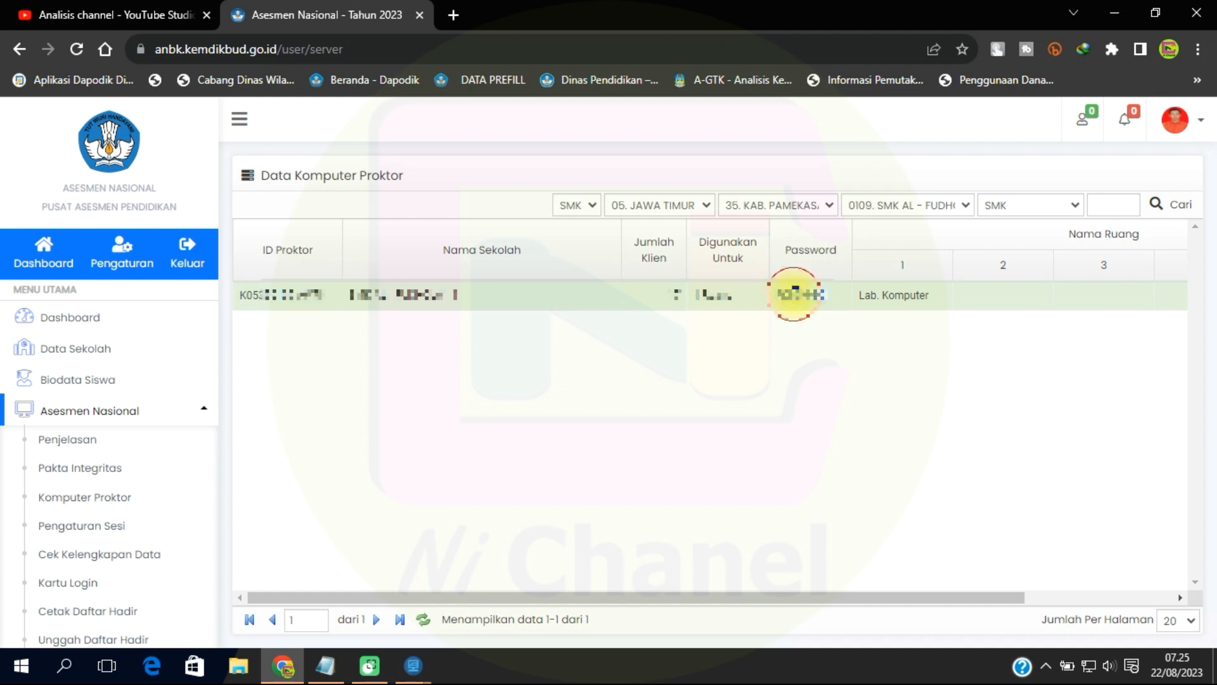
{"action": "double_click", "coordinate": [283, 296]}
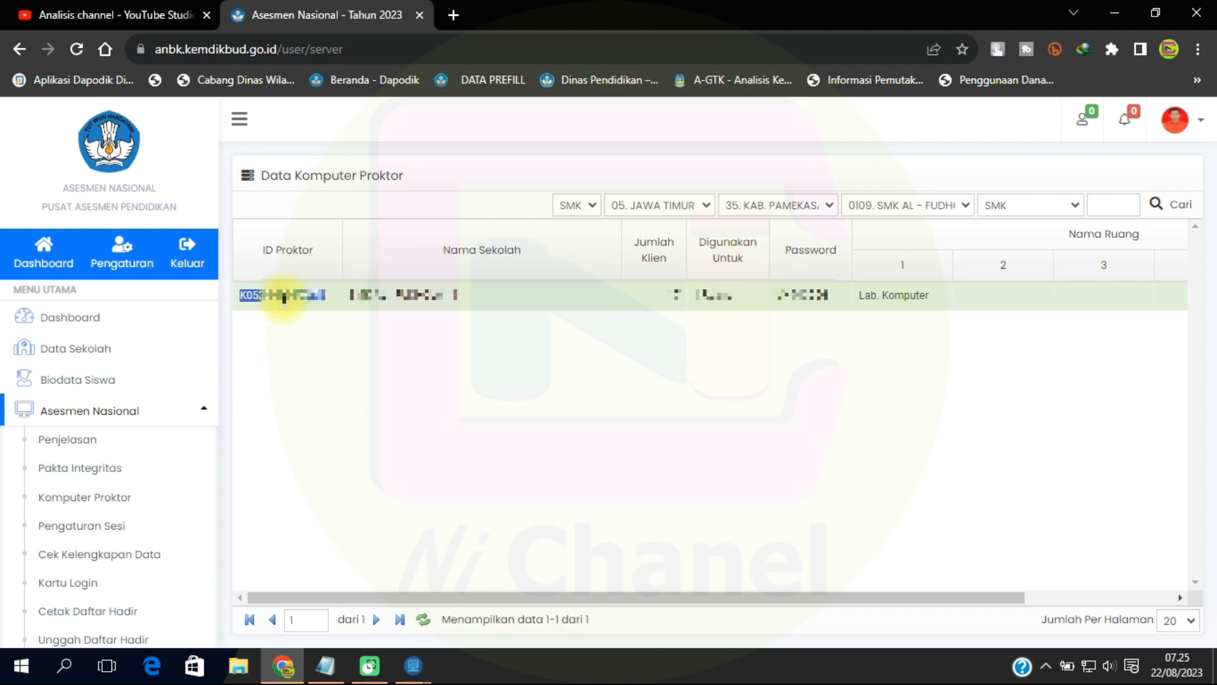
{"action": "right_click", "coordinate": [283, 296]}
{"action": "left_click", "coordinate": [320, 312]}
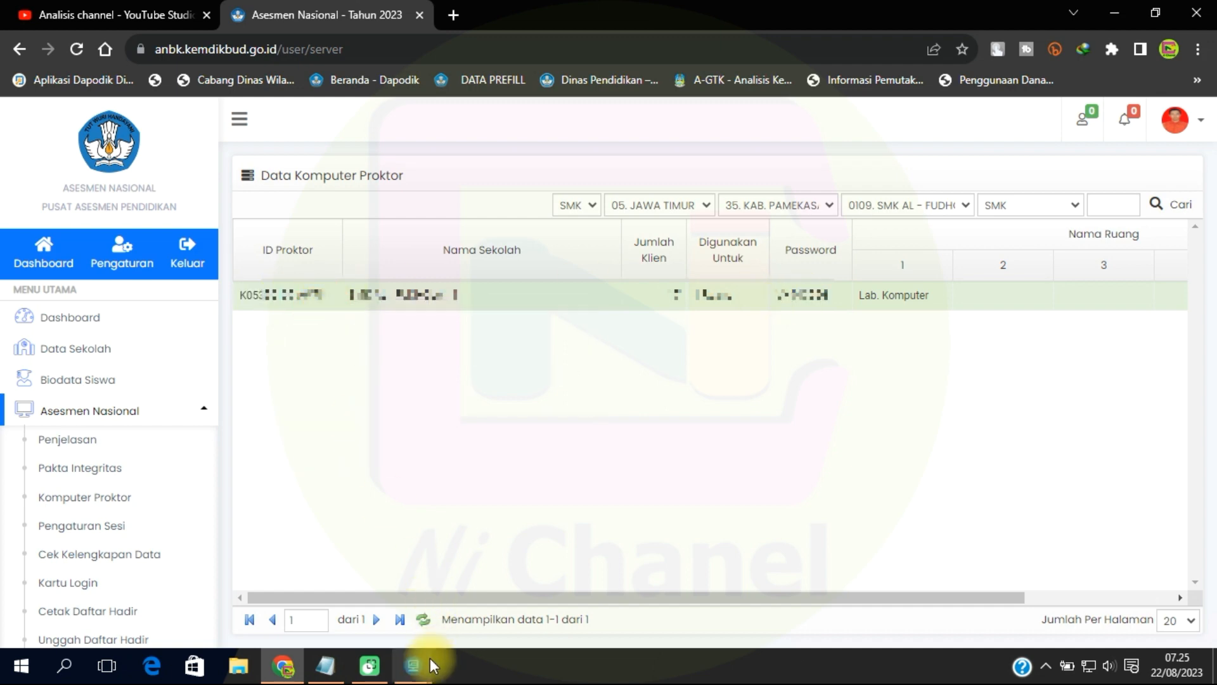
{"action": "mouse_move", "coordinate": [422, 662]}
{"action": "left_click", "coordinate": [459, 595]}
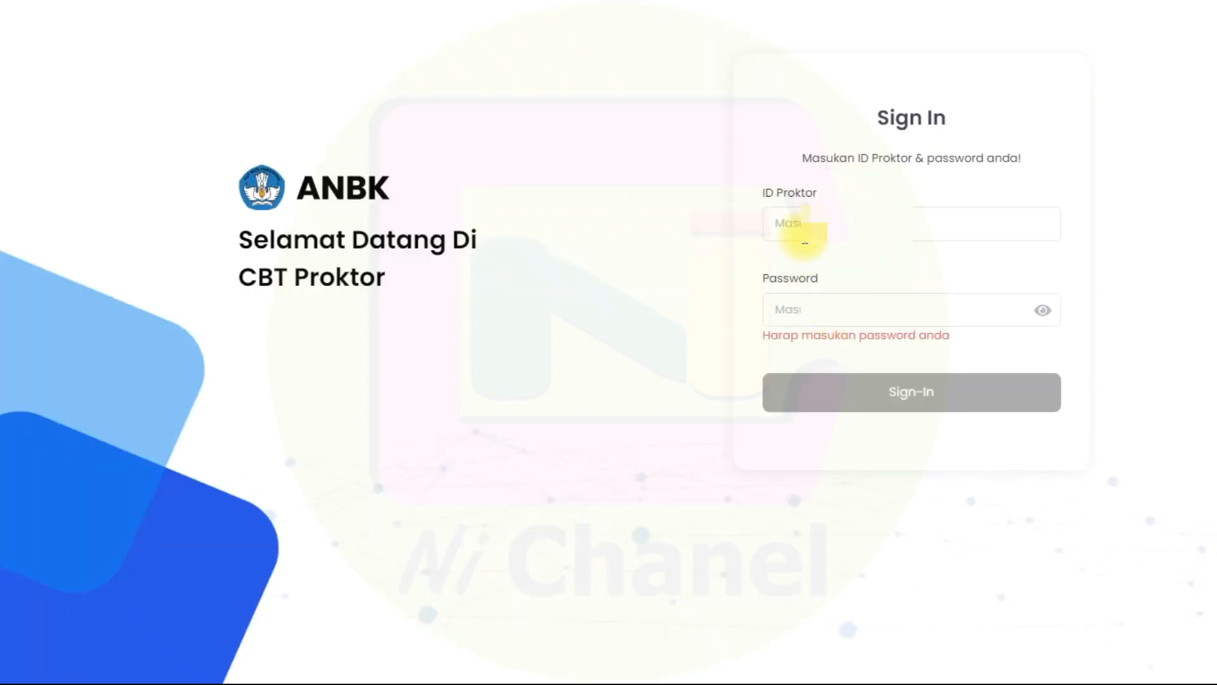
{"action": "key", "text": "ctrl+v"}
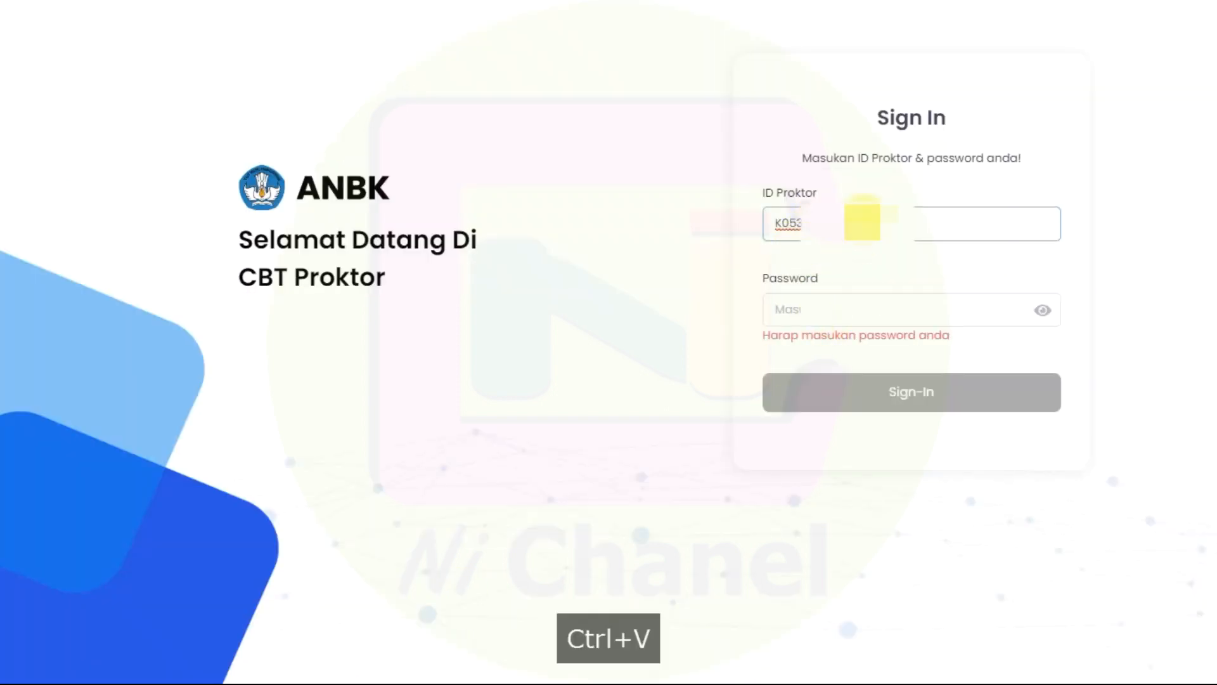
Copy the proctor password from the Data Komputer Proktor table on the ANBK website in Chrome
{"action": "left_click", "coordinate": [827, 315]}
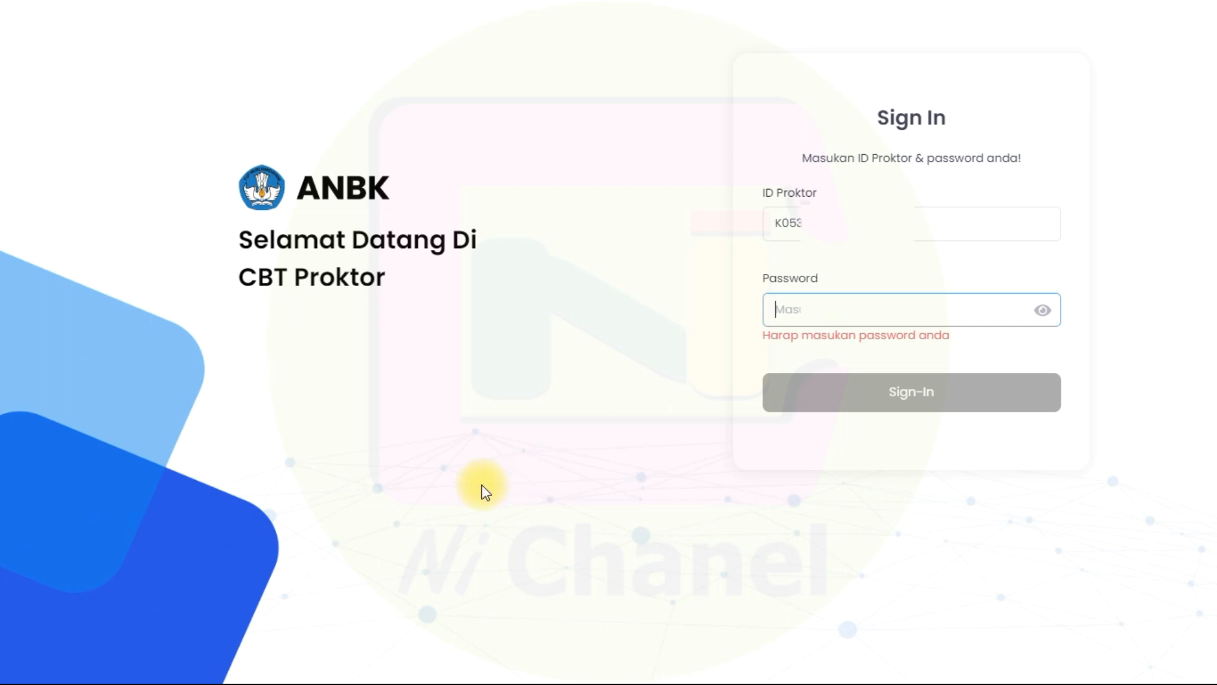
{"action": "key", "text": "super"}
{"action": "left_click", "coordinate": [287, 676]}
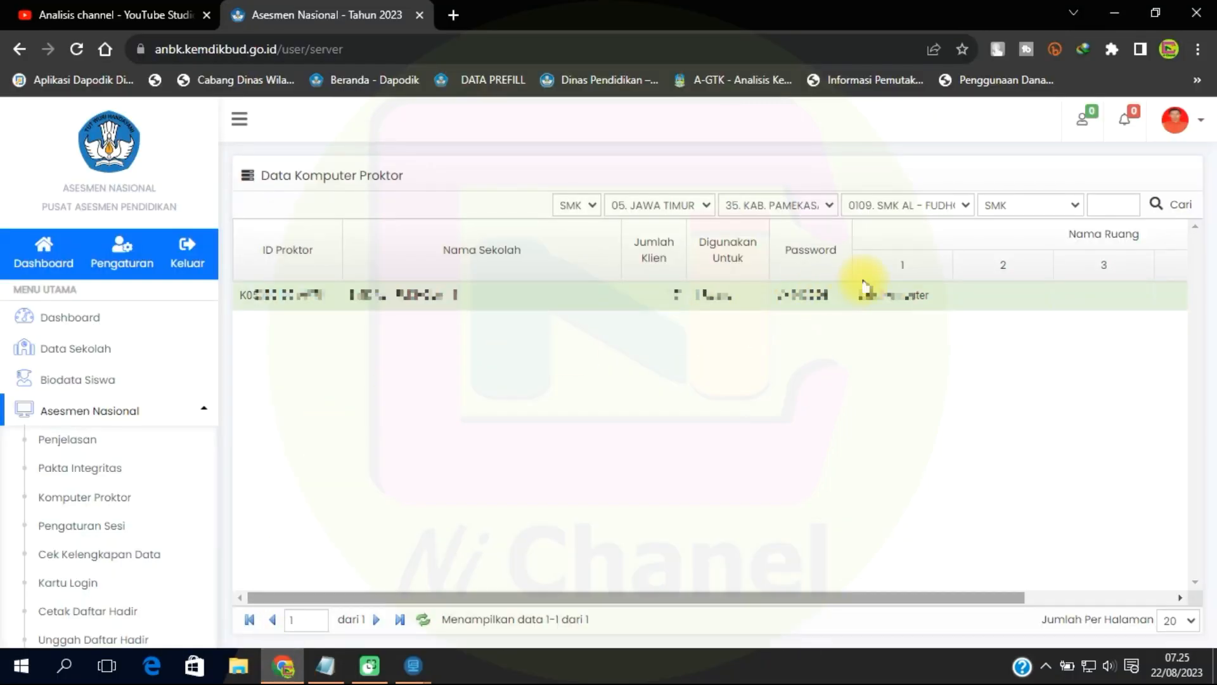
{"action": "double_click", "coordinate": [804, 295]}
{"action": "right_click", "coordinate": [804, 294]}
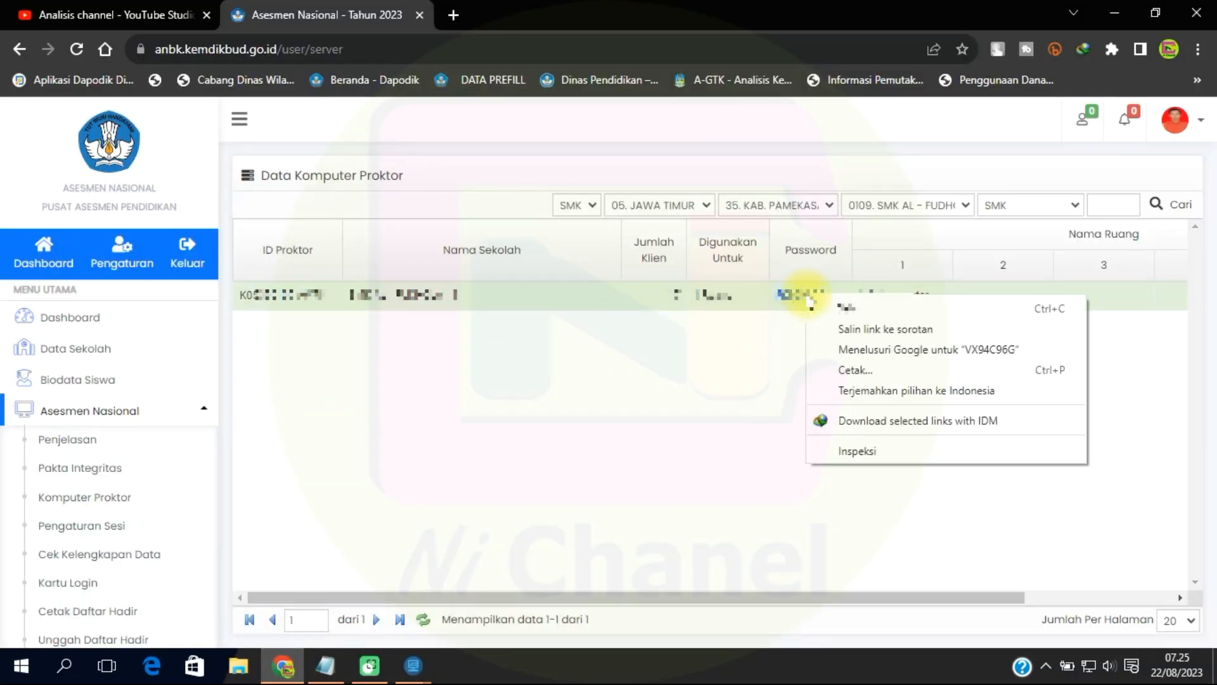
{"action": "left_click", "coordinate": [832, 310]}
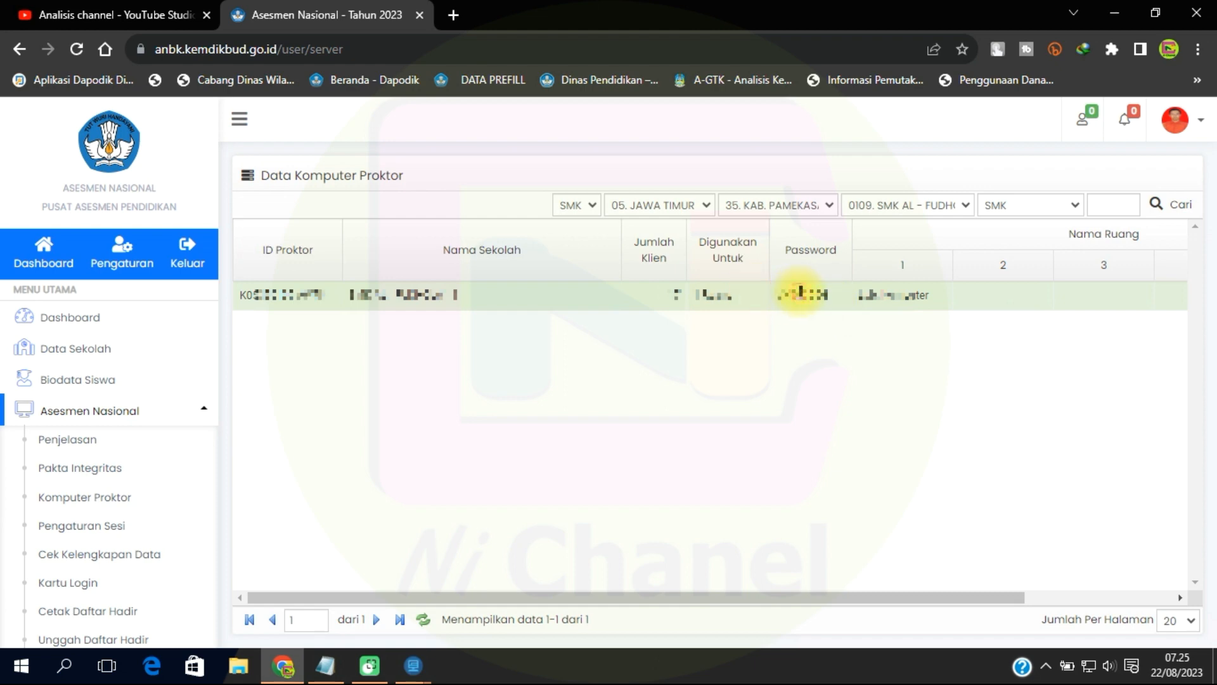
{"action": "key", "text": "ctrl+c"}
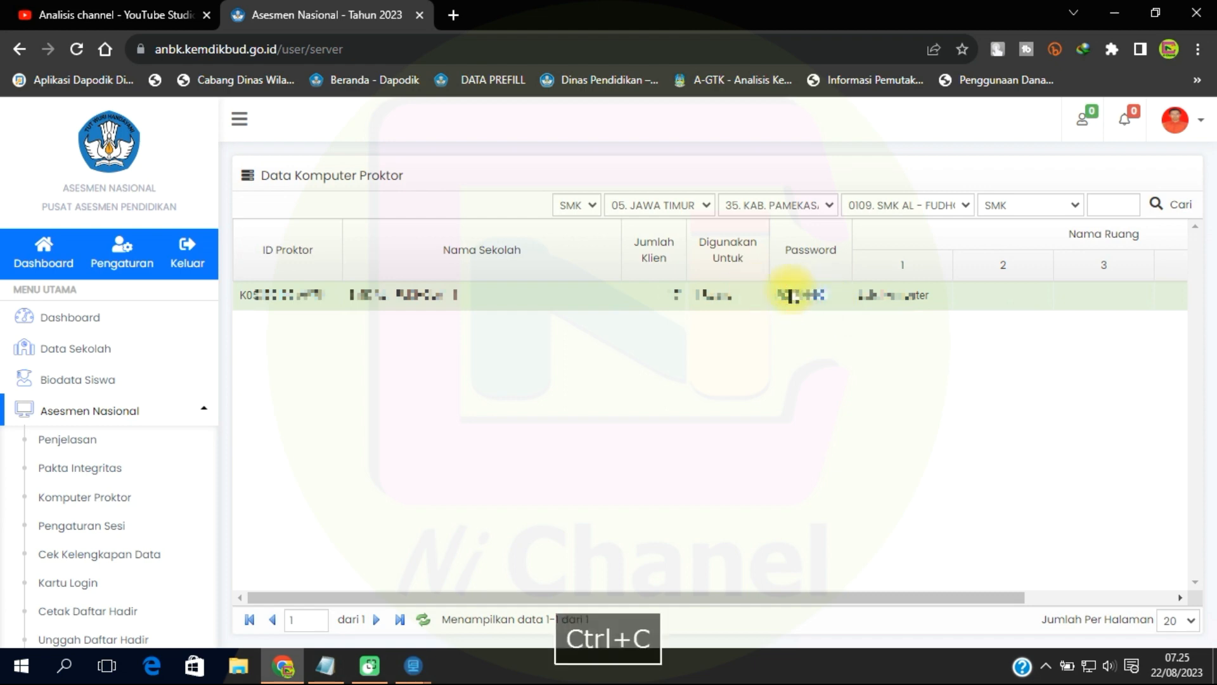
{"action": "right_click", "coordinate": [795, 294]}
{"action": "left_click", "coordinate": [786, 314]}
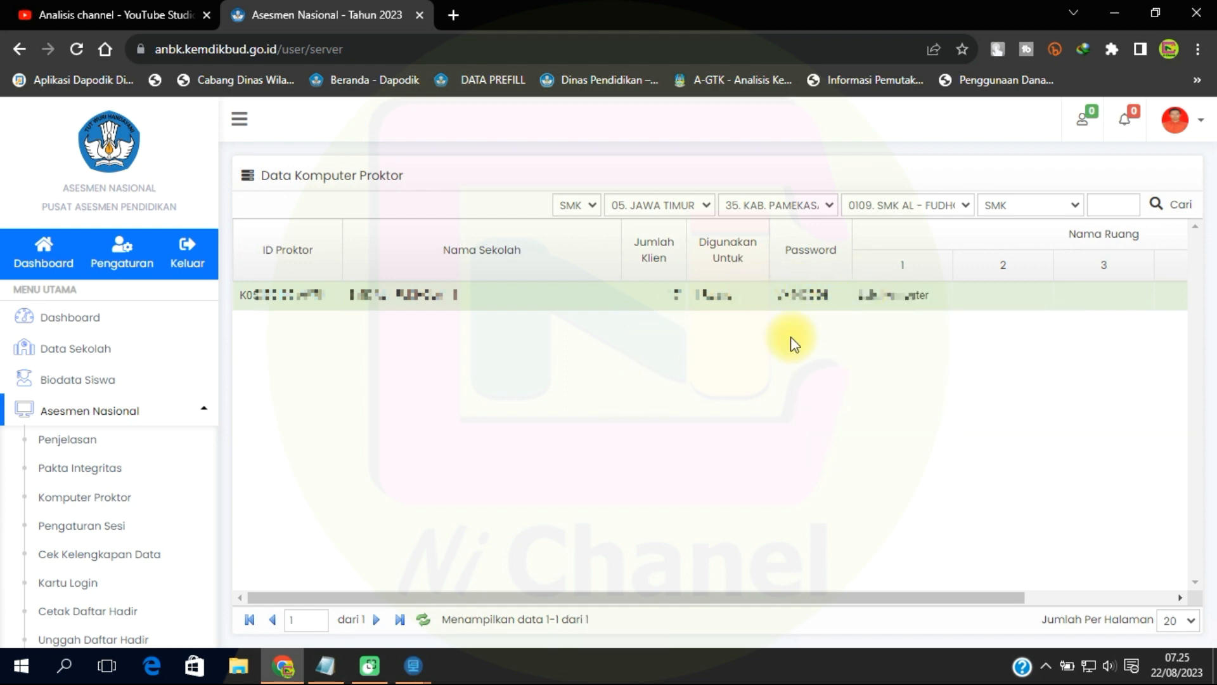
Return to Proktor Browser, paste the proctor password into the Password field, reveal it and sign in
{"action": "mouse_move", "coordinate": [413, 665]}
{"action": "left_click", "coordinate": [491, 606]}
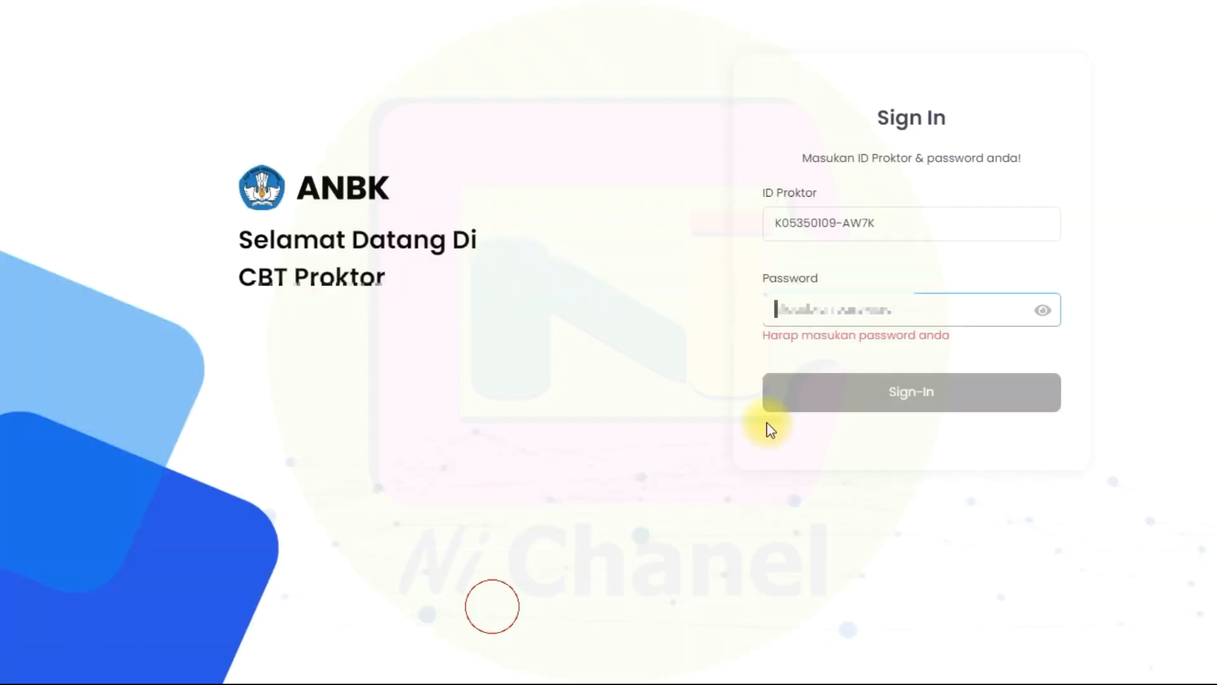
{"action": "key", "text": "ctrl+v"}
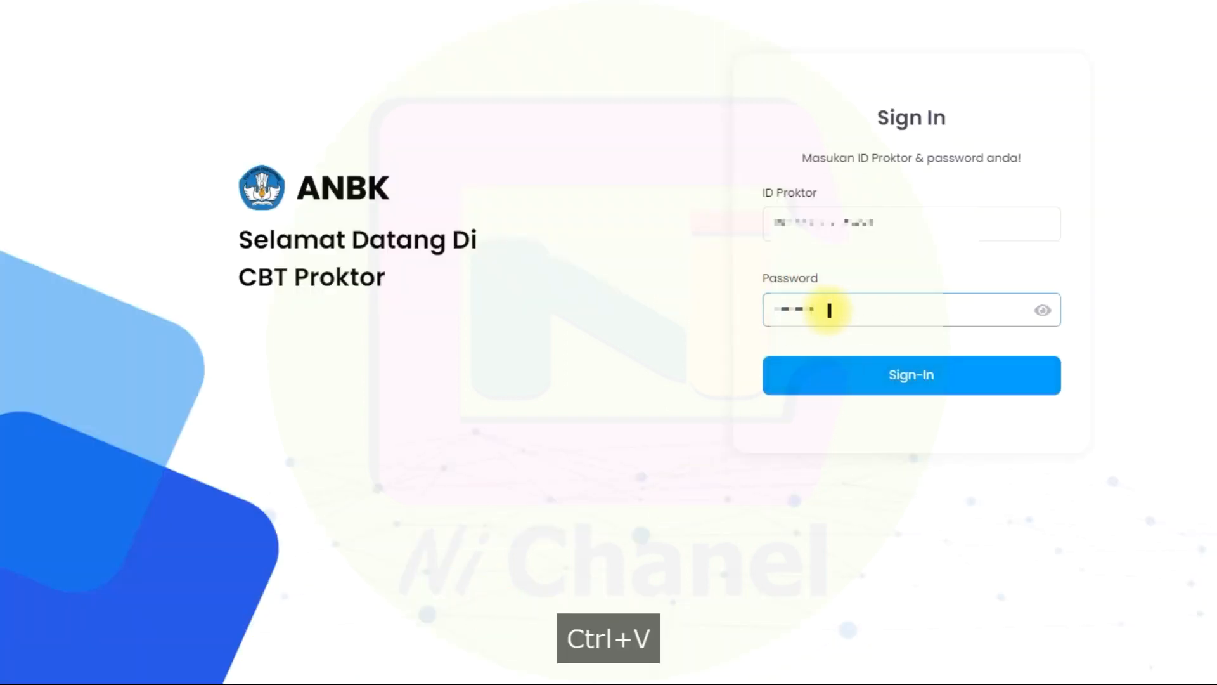
{"action": "left_click", "coordinate": [1043, 311]}
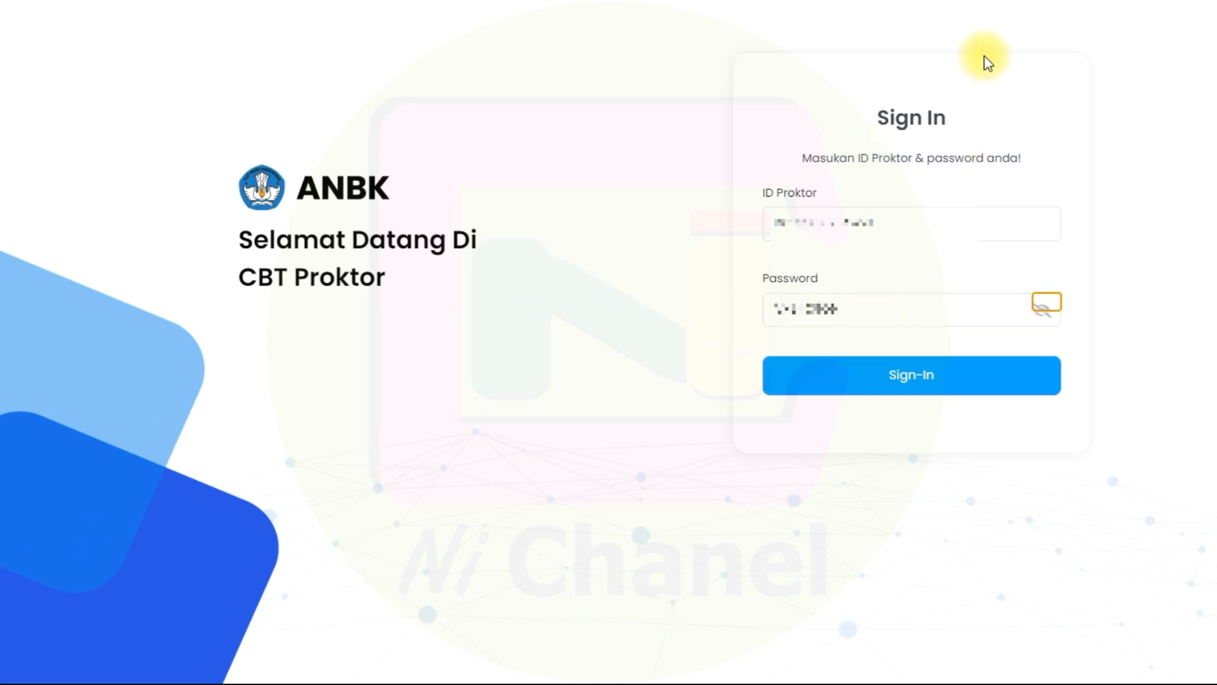
{"action": "left_click", "coordinate": [862, 374]}
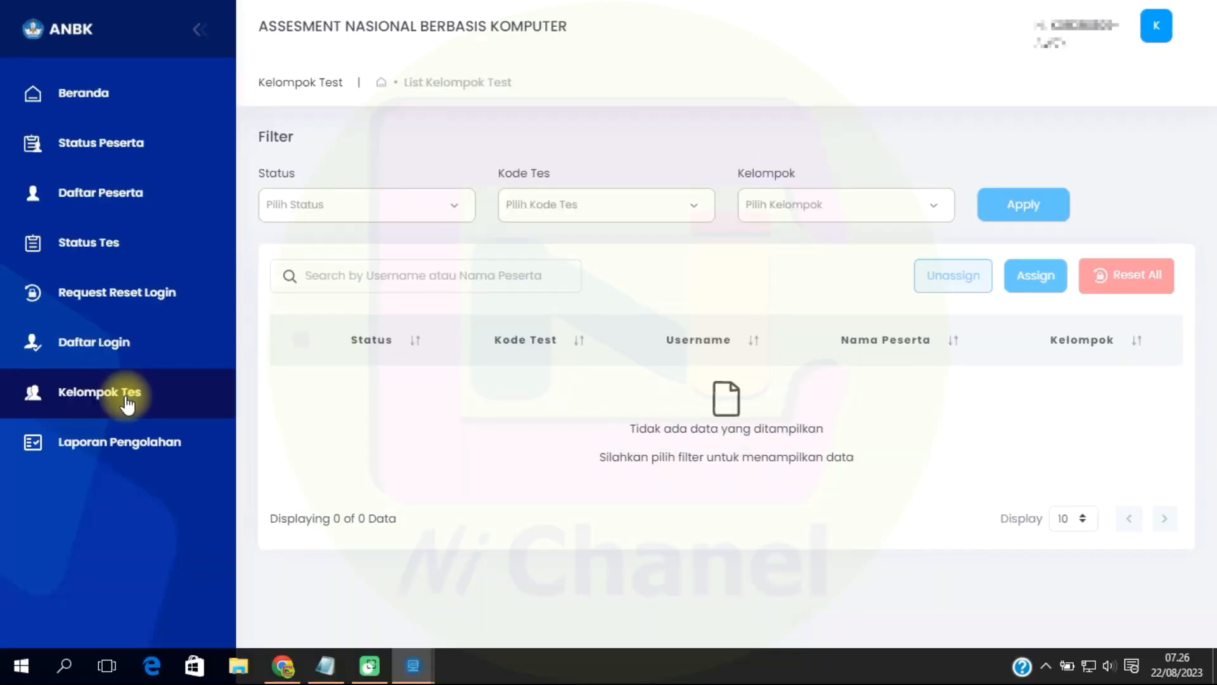
On the Kelompok Tes page, set the Status filter to Non Aktif and Kode Tes to GLDANBKA23H2
{"action": "left_click", "coordinate": [452, 222]}
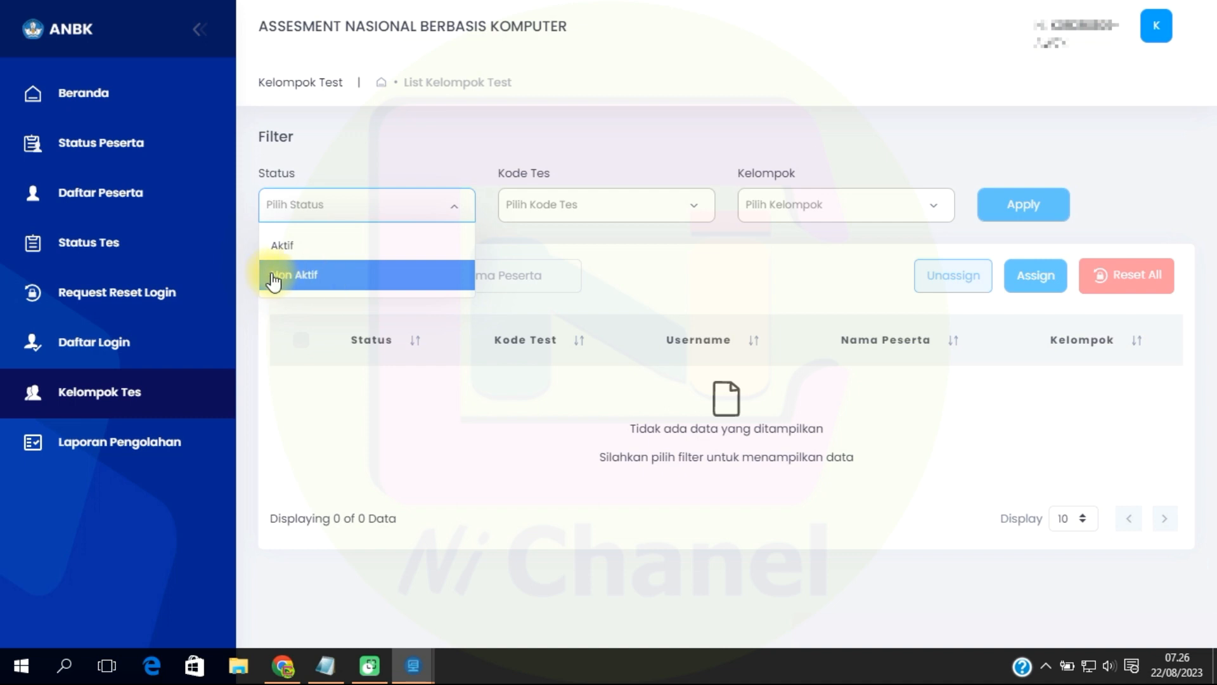
{"action": "left_click", "coordinate": [299, 284]}
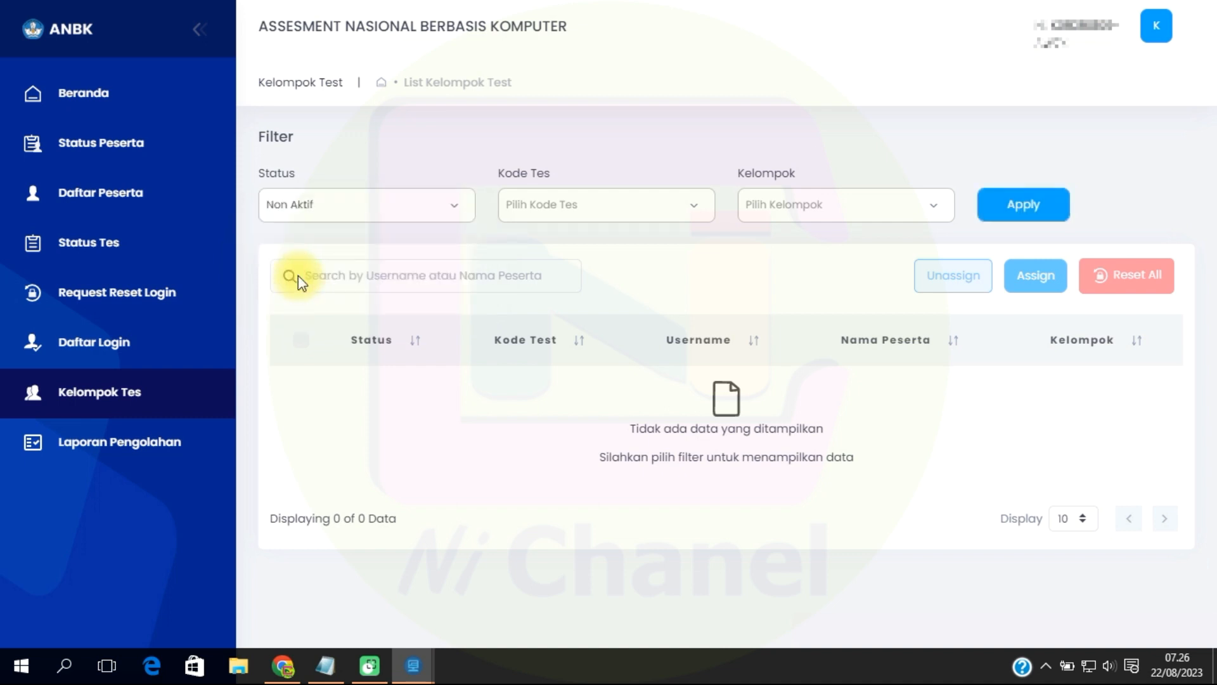
{"action": "left_click", "coordinate": [704, 219]}
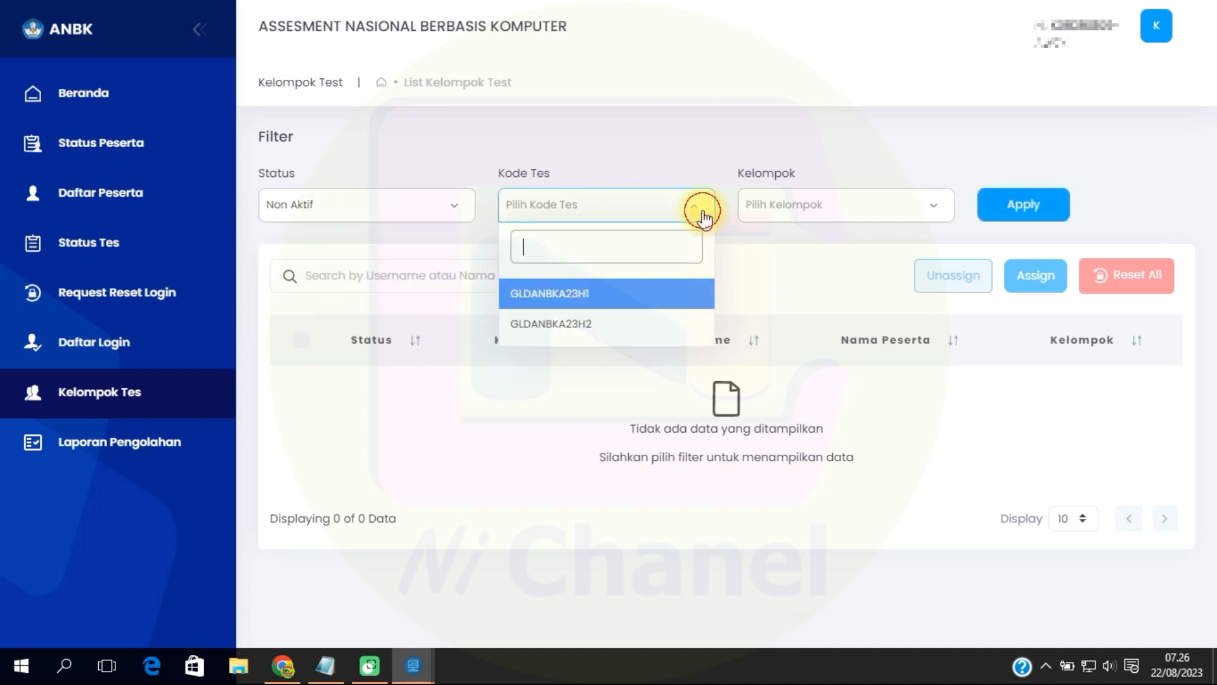
{"action": "double_click", "coordinate": [570, 325]}
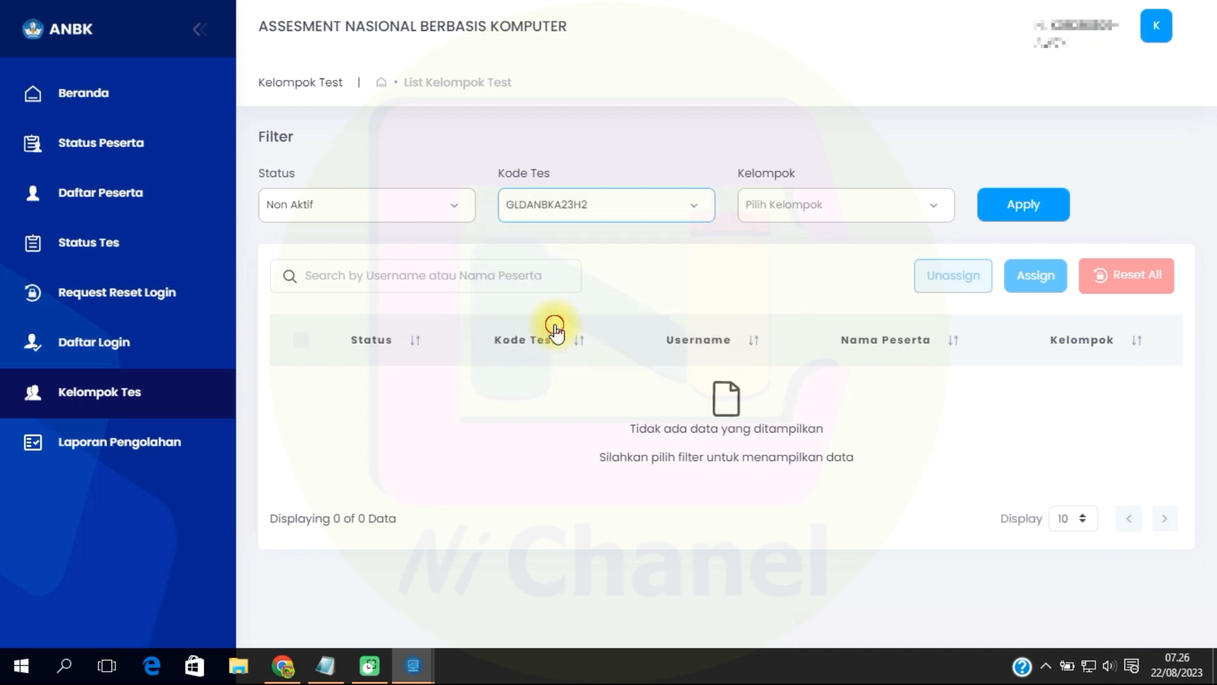
Try to apply the participant filter with Kelompok 1, choosing the group again for each attempt
{"action": "left_click", "coordinate": [931, 206]}
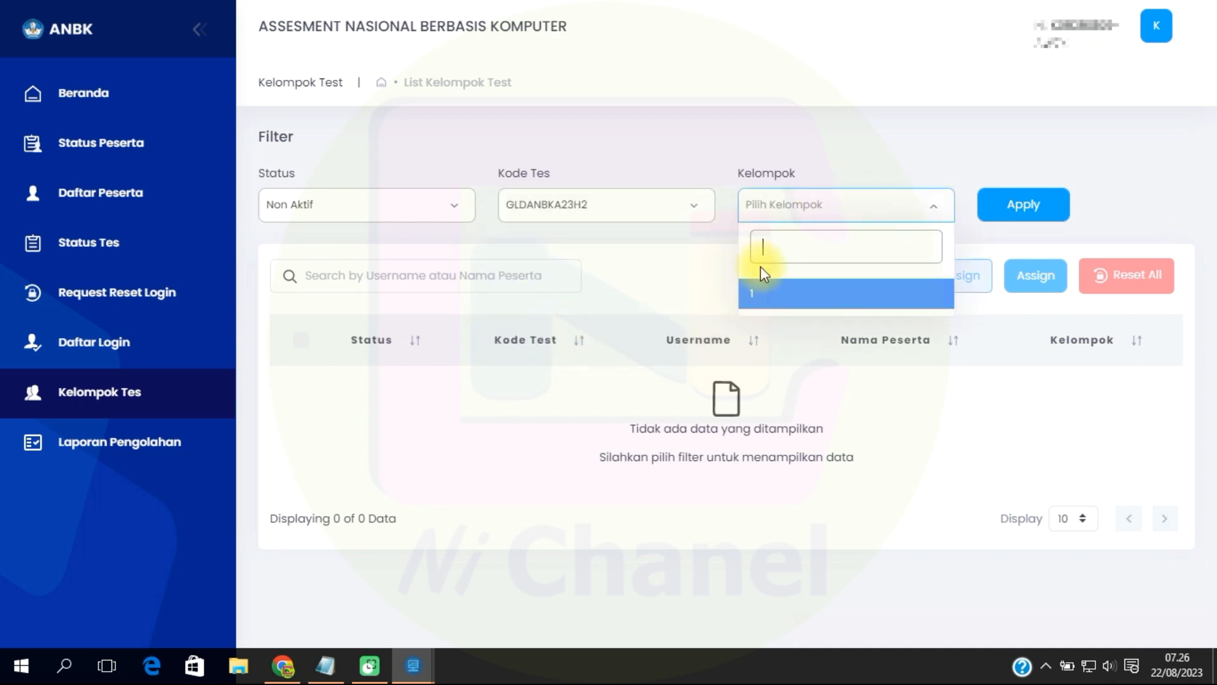
{"action": "double_click", "coordinate": [785, 303]}
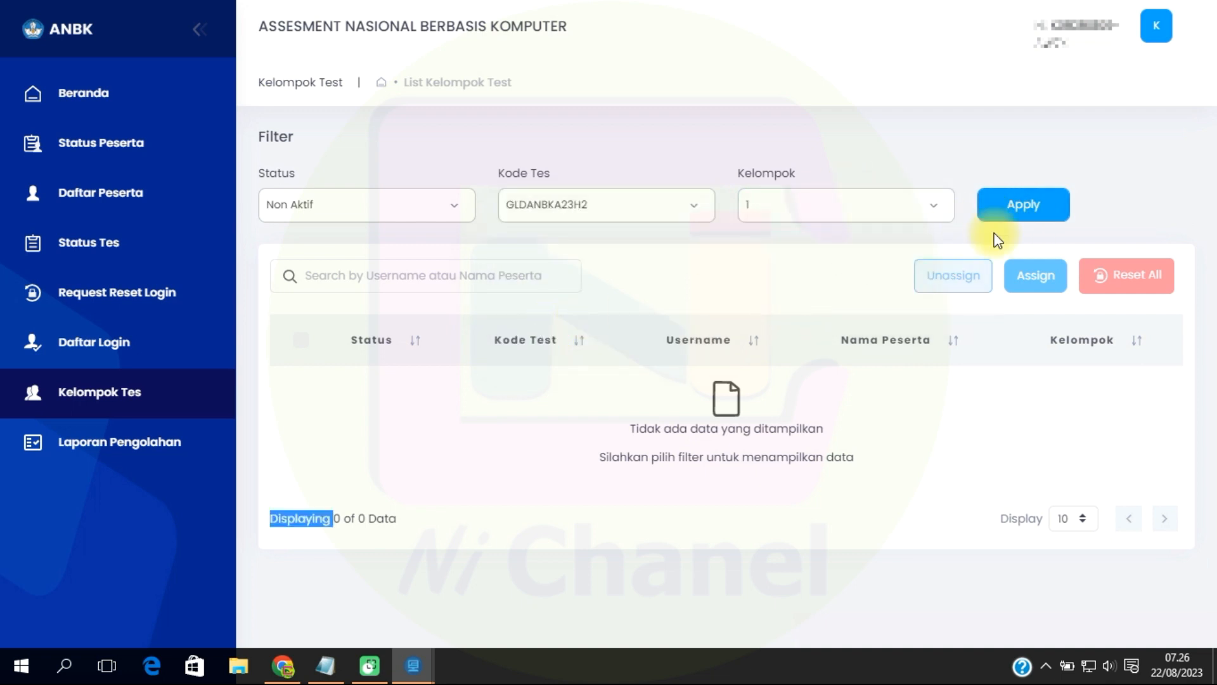
{"action": "left_click", "coordinate": [1023, 204]}
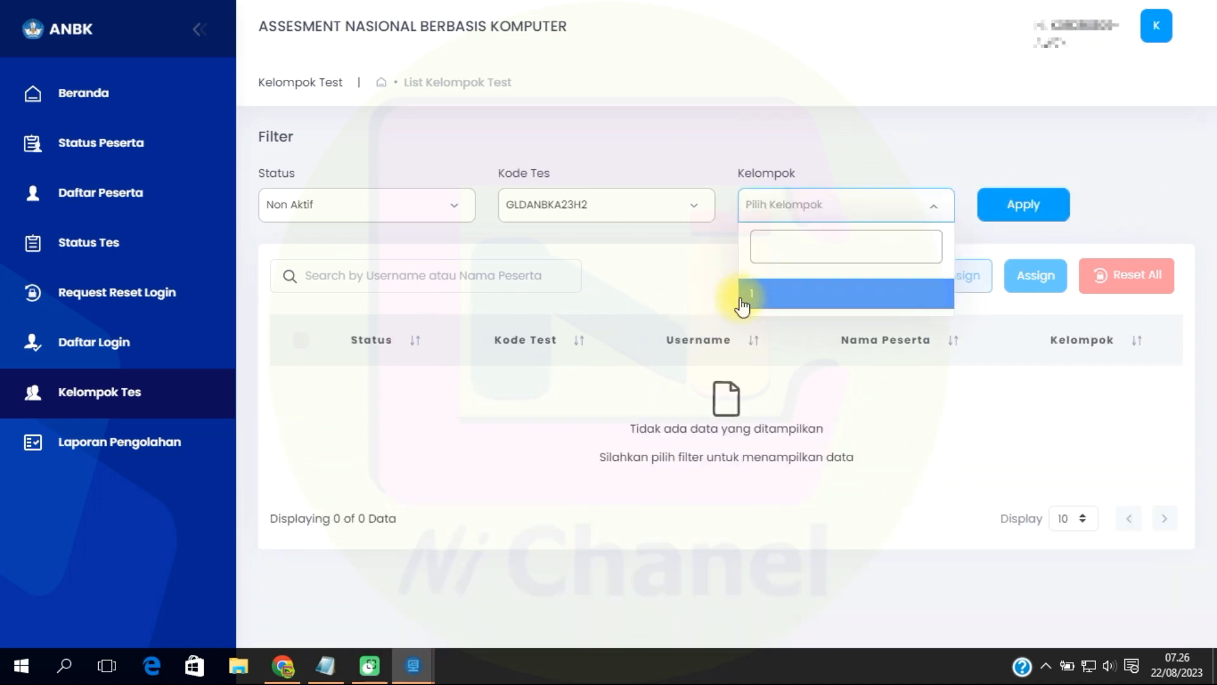
{"action": "double_click", "coordinate": [788, 305]}
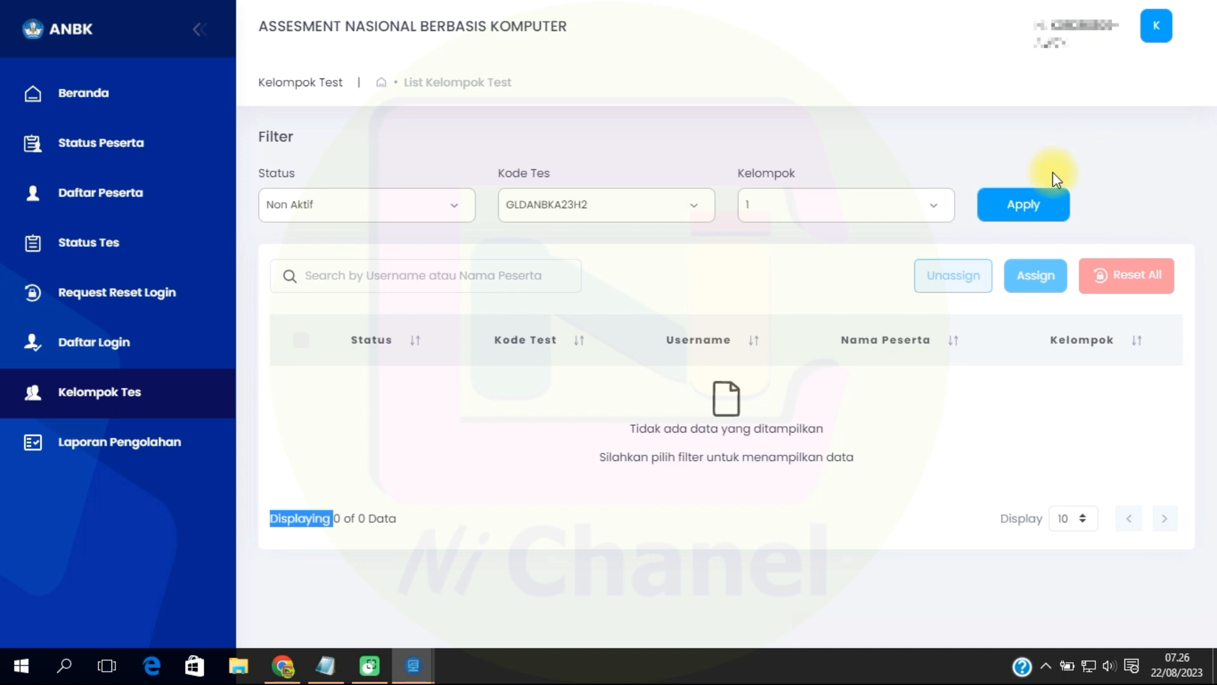
{"action": "left_click", "coordinate": [1027, 204]}
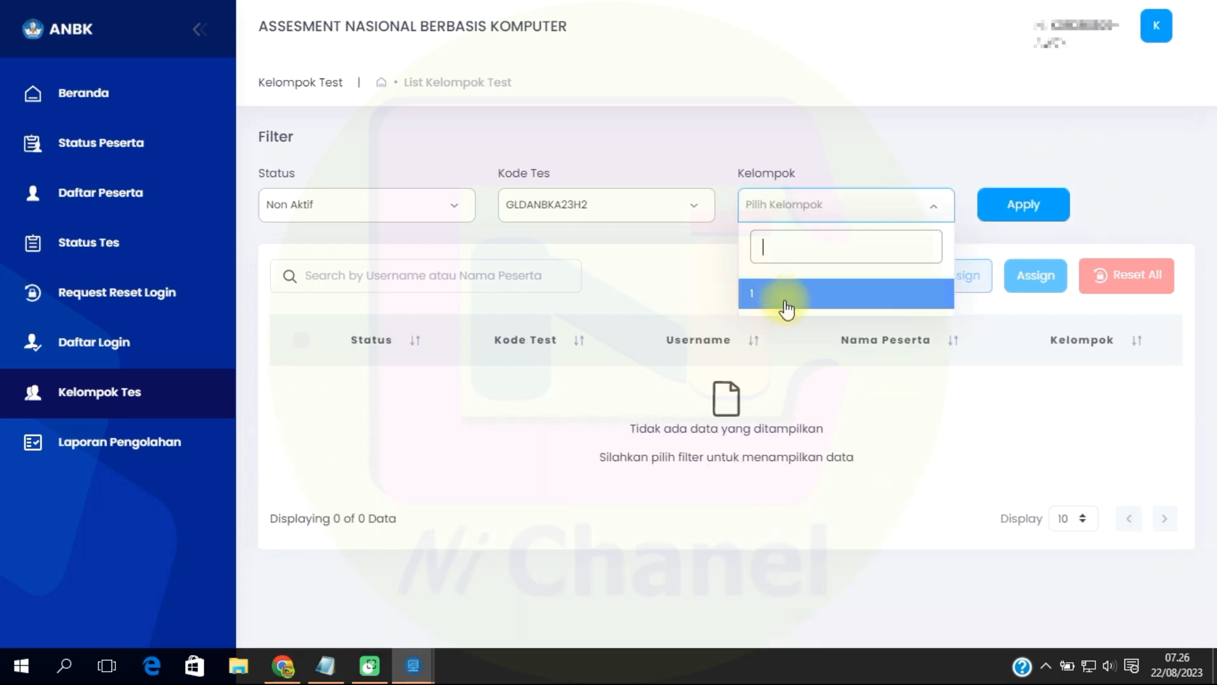
{"action": "double_click", "coordinate": [786, 306]}
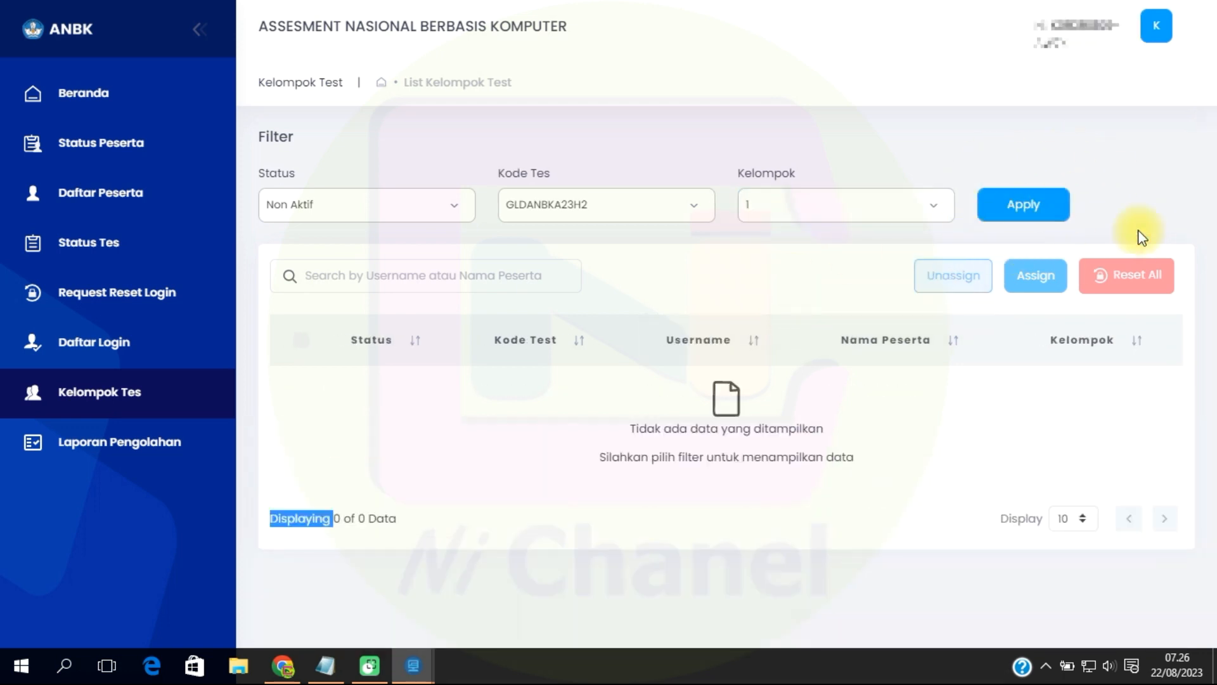
{"action": "left_click", "coordinate": [1026, 205]}
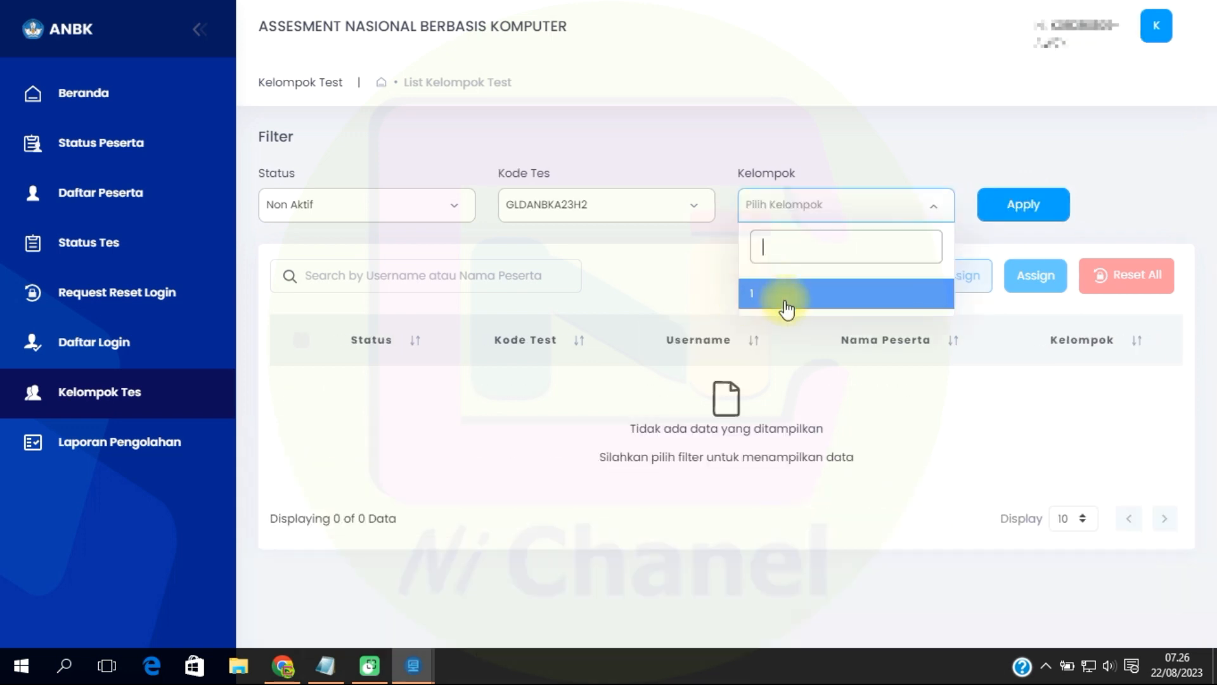
{"action": "left_click", "coordinate": [786, 306]}
{"action": "left_click", "coordinate": [786, 306]}
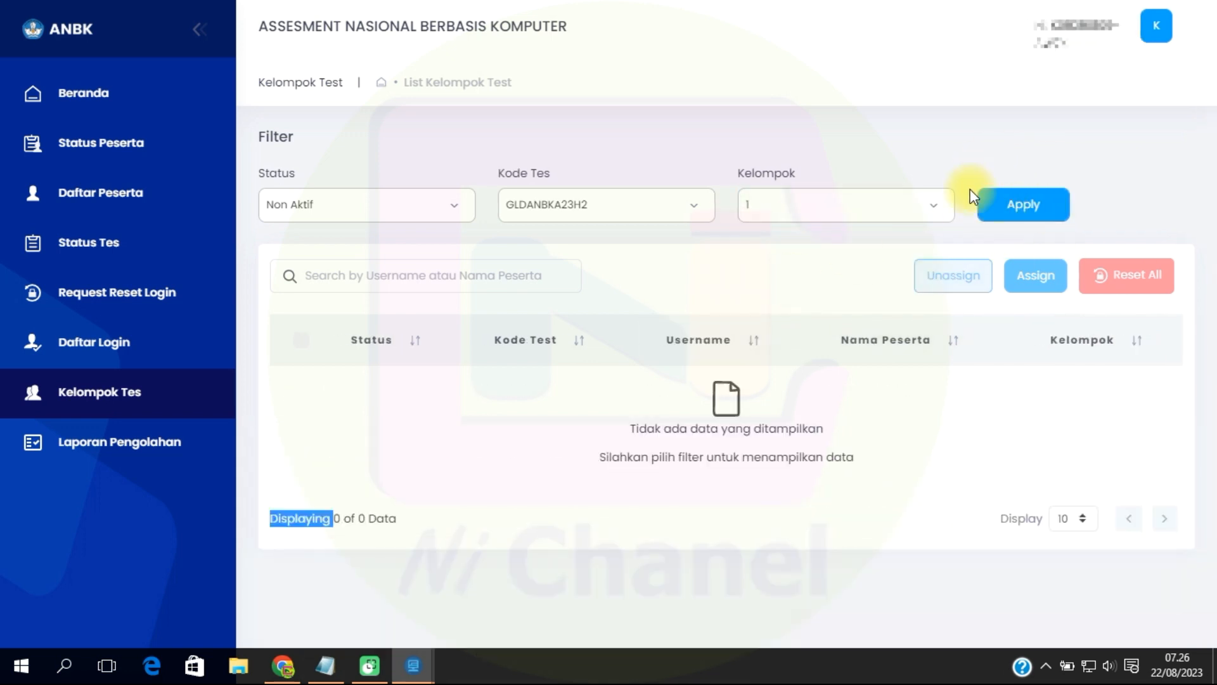
{"action": "left_click", "coordinate": [1024, 204]}
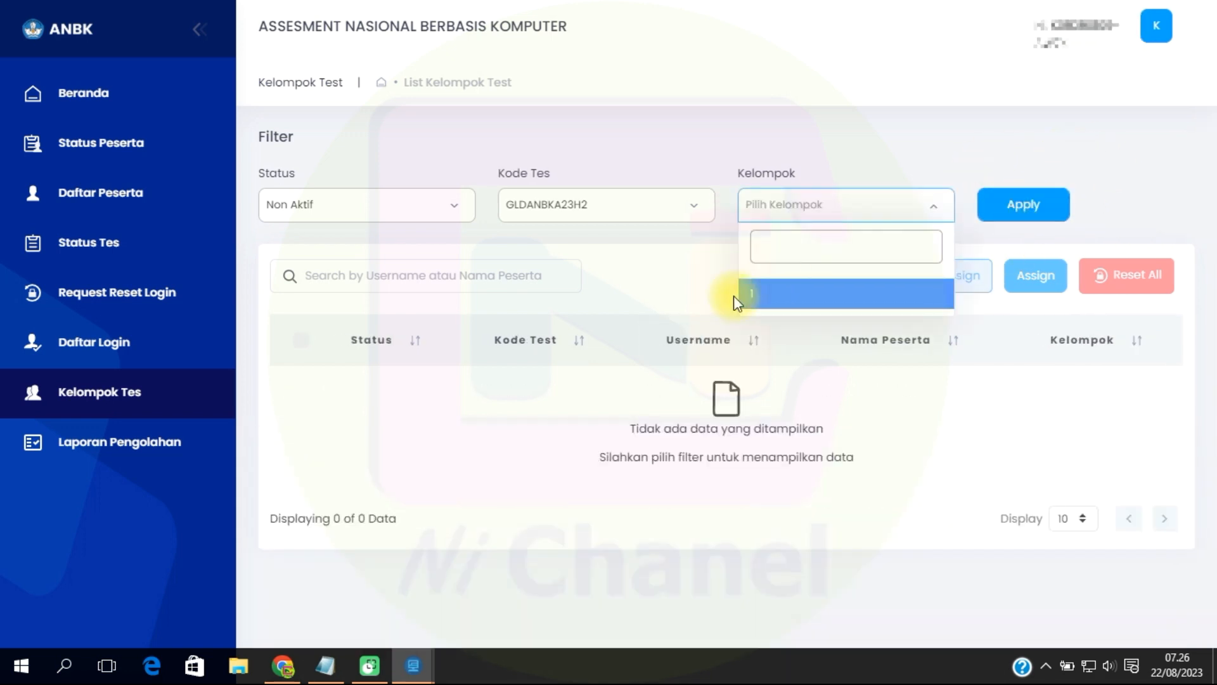
{"action": "left_click", "coordinate": [786, 305]}
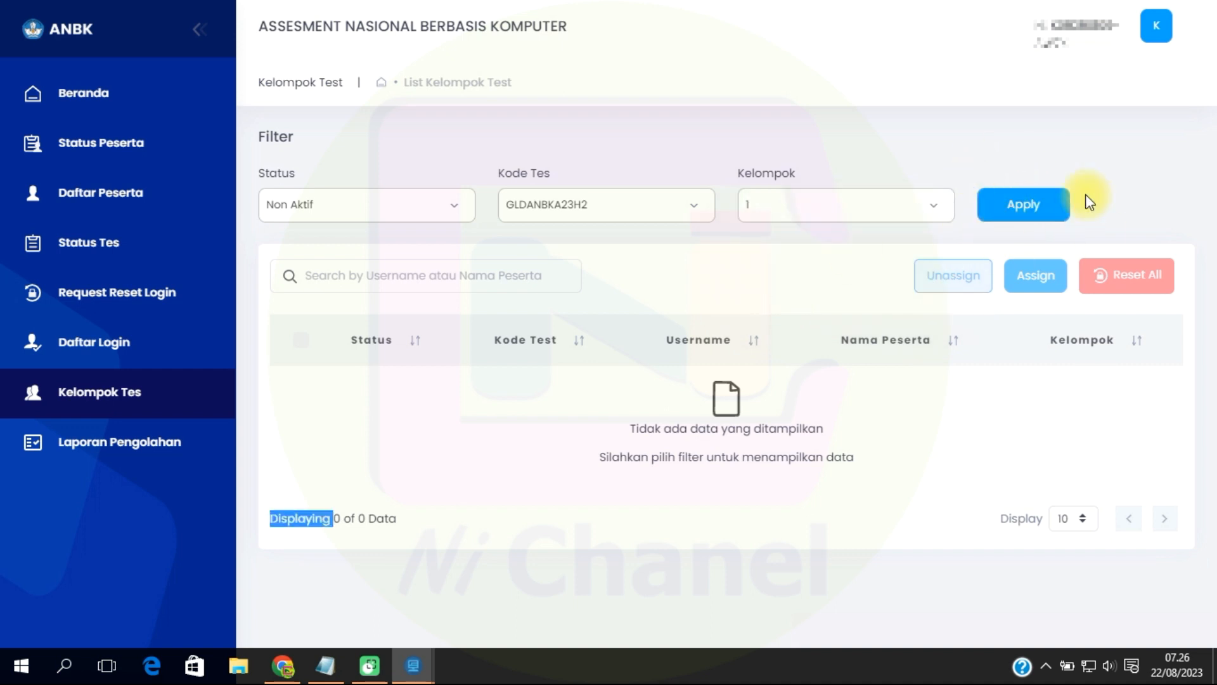
{"action": "left_click", "coordinate": [1027, 206]}
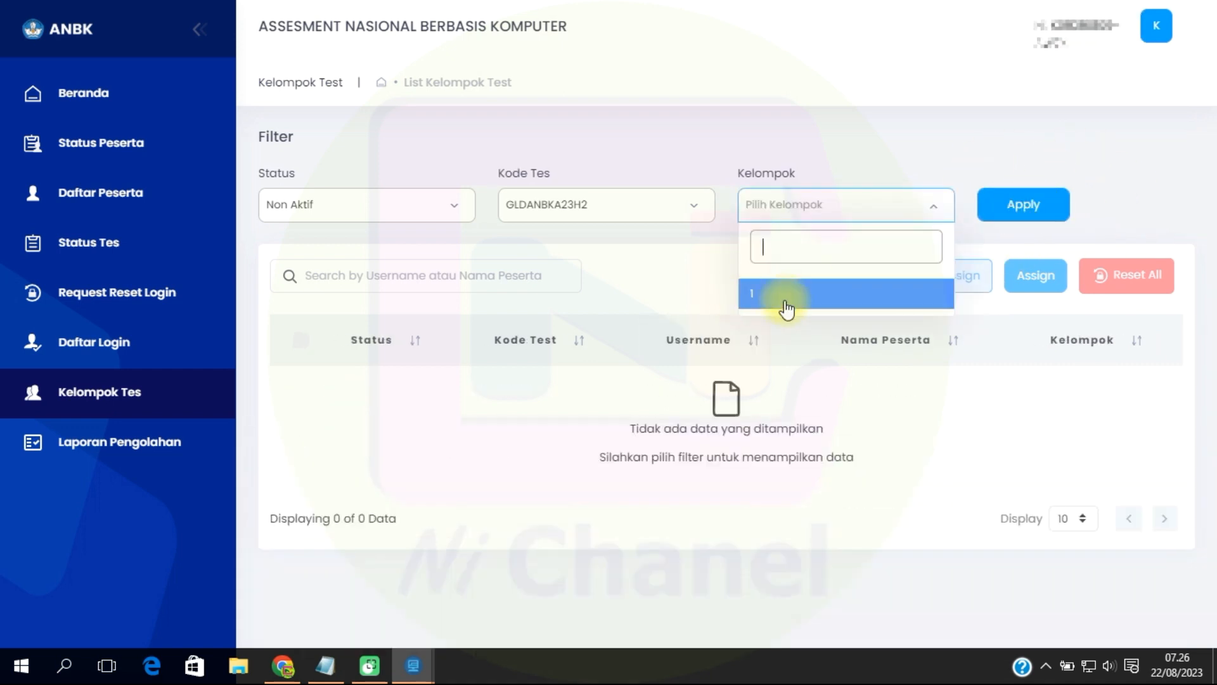
{"action": "left_click", "coordinate": [786, 306]}
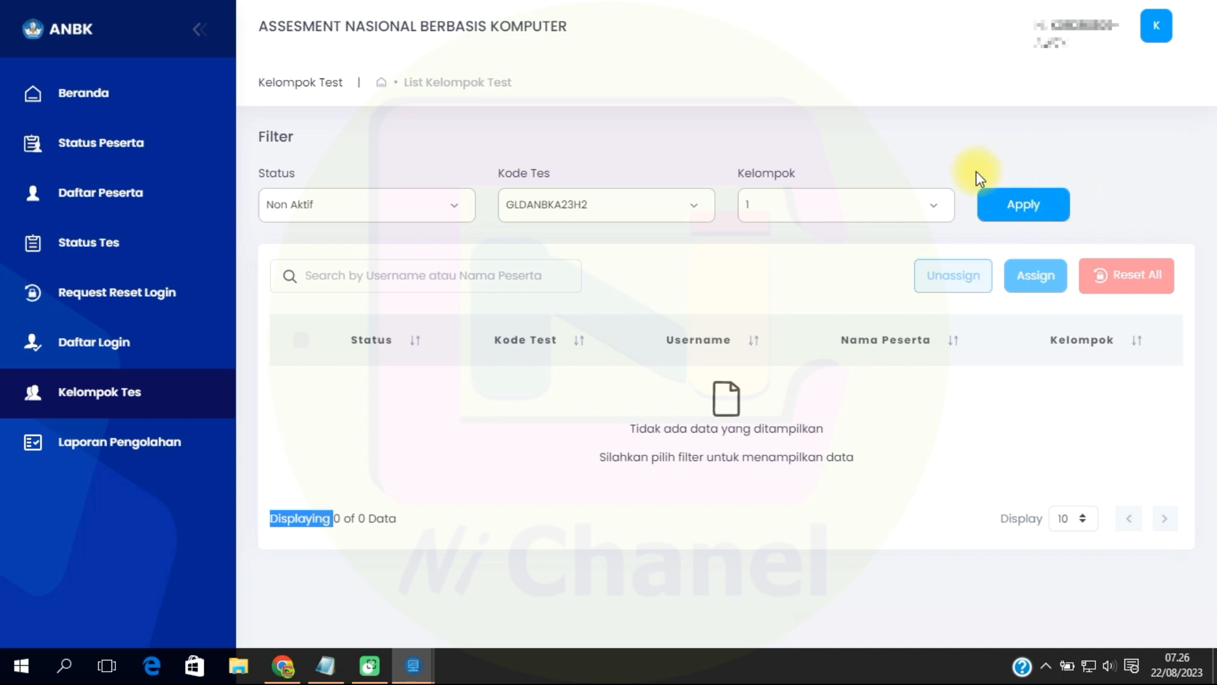
{"action": "left_click", "coordinate": [1022, 209]}
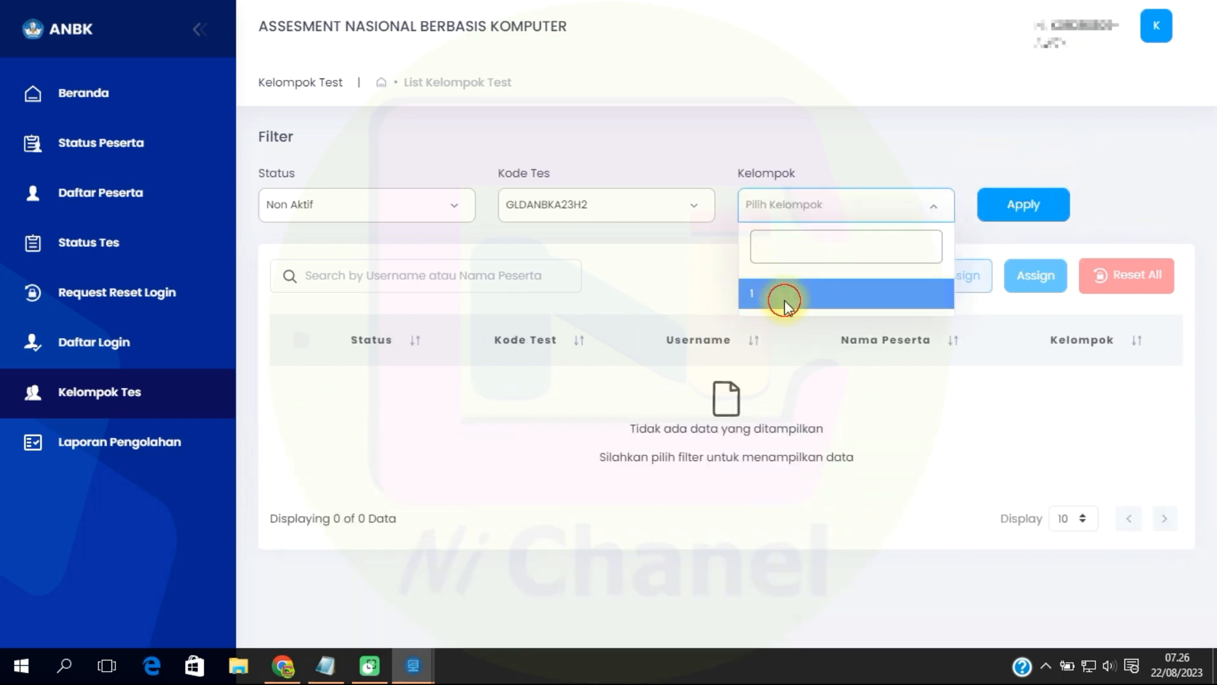
{"action": "left_click", "coordinate": [786, 305]}
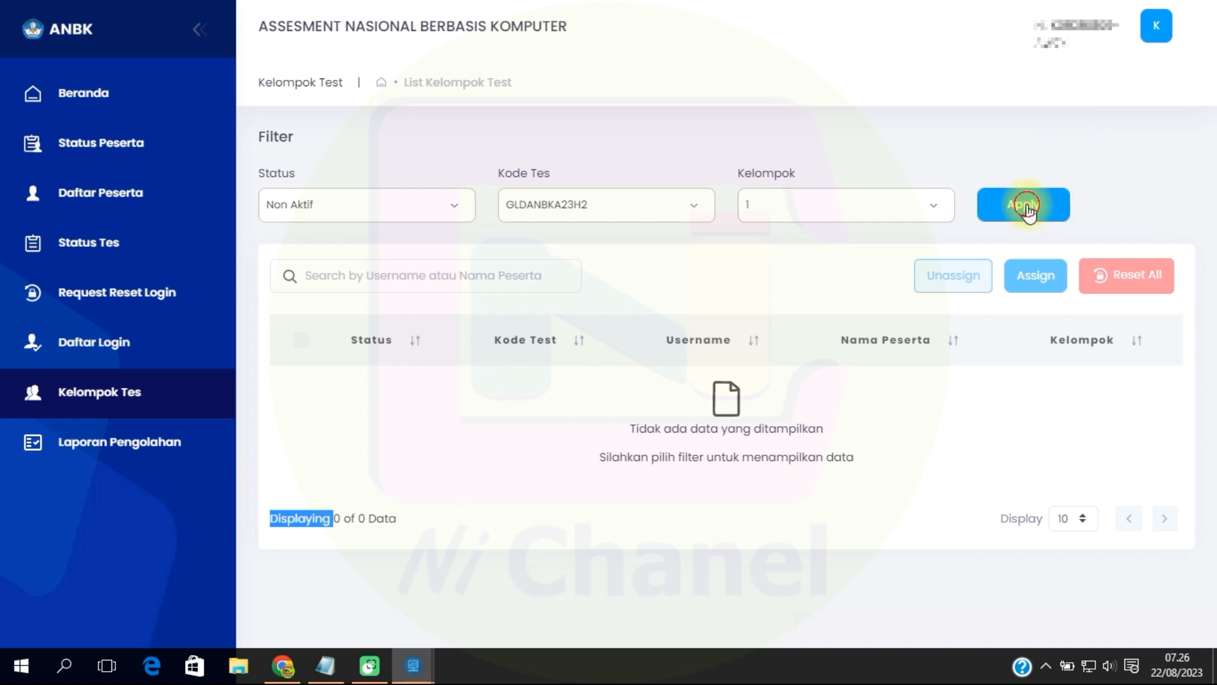
{"action": "left_click", "coordinate": [1027, 210]}
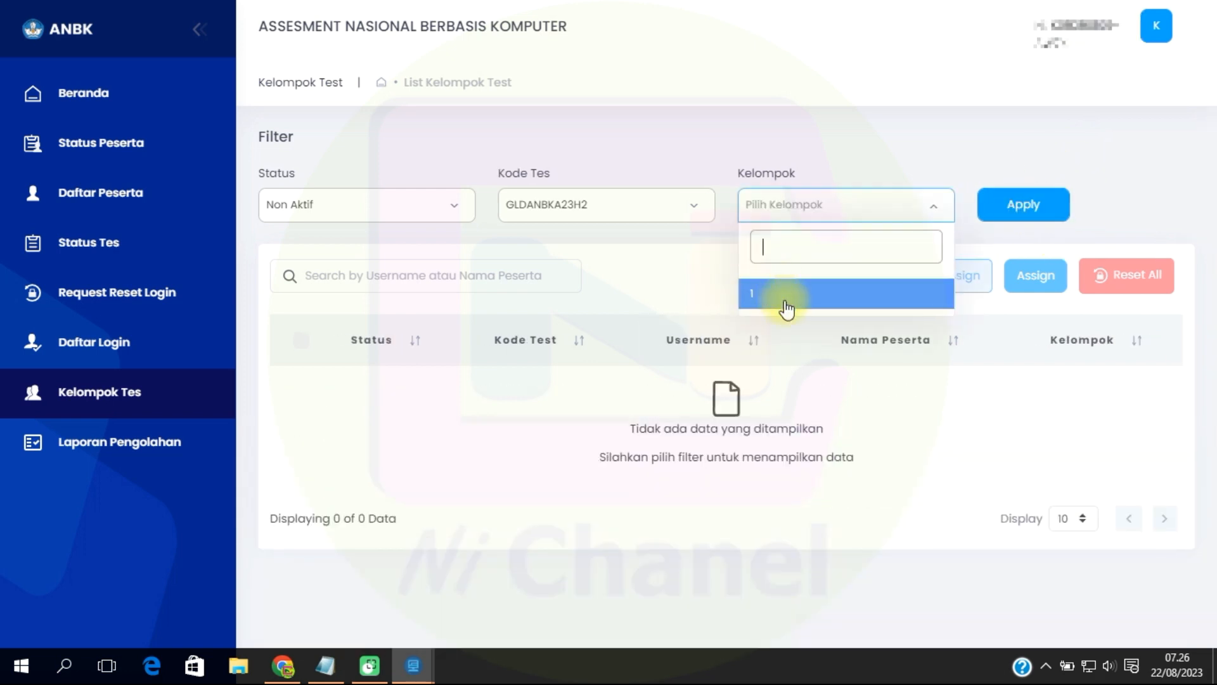
{"action": "left_click", "coordinate": [785, 307]}
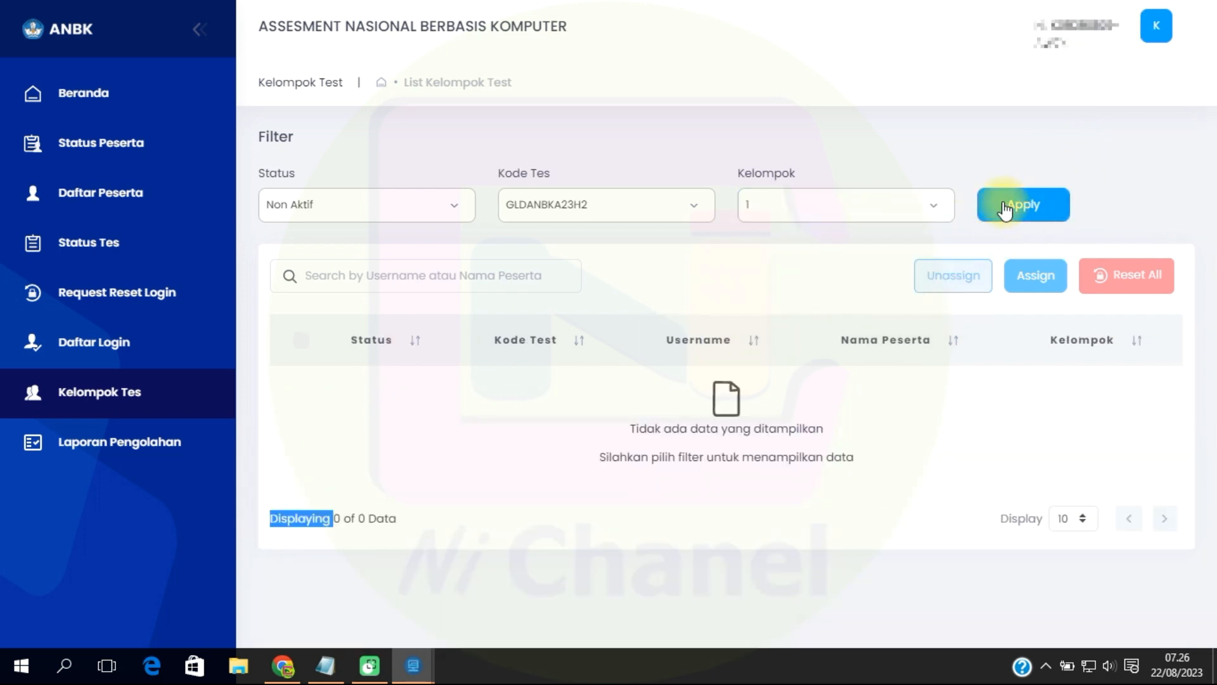
{"action": "left_click", "coordinate": [1028, 209]}
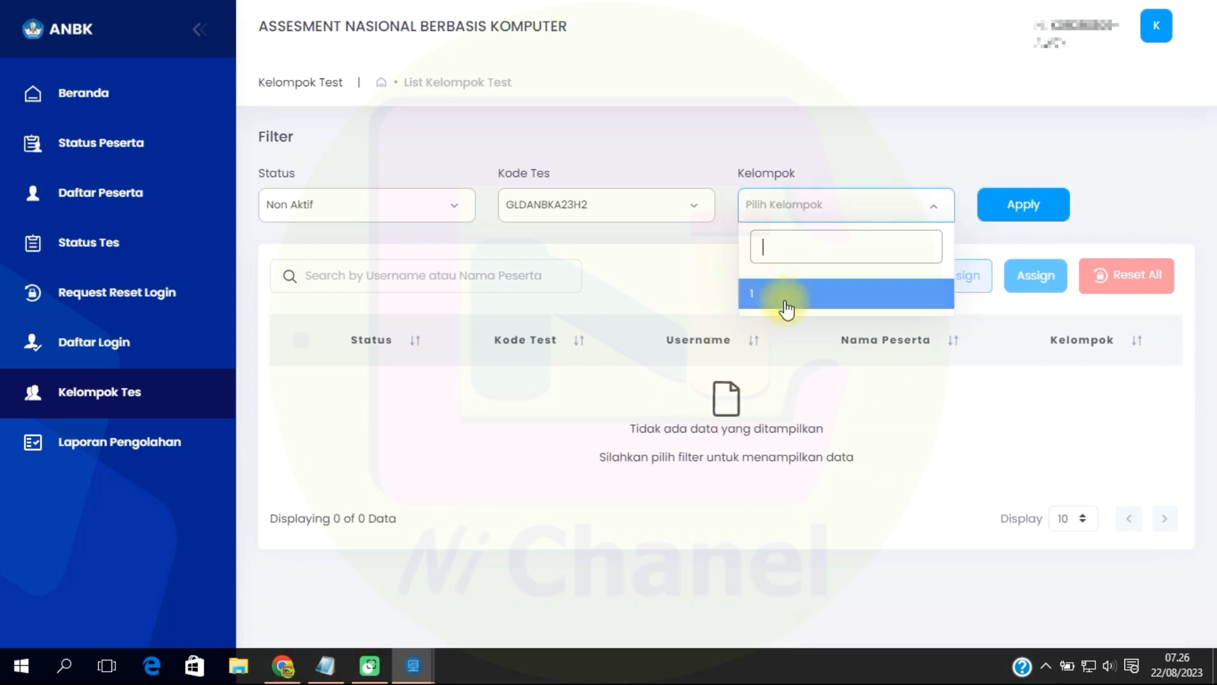
{"action": "left_click", "coordinate": [787, 307]}
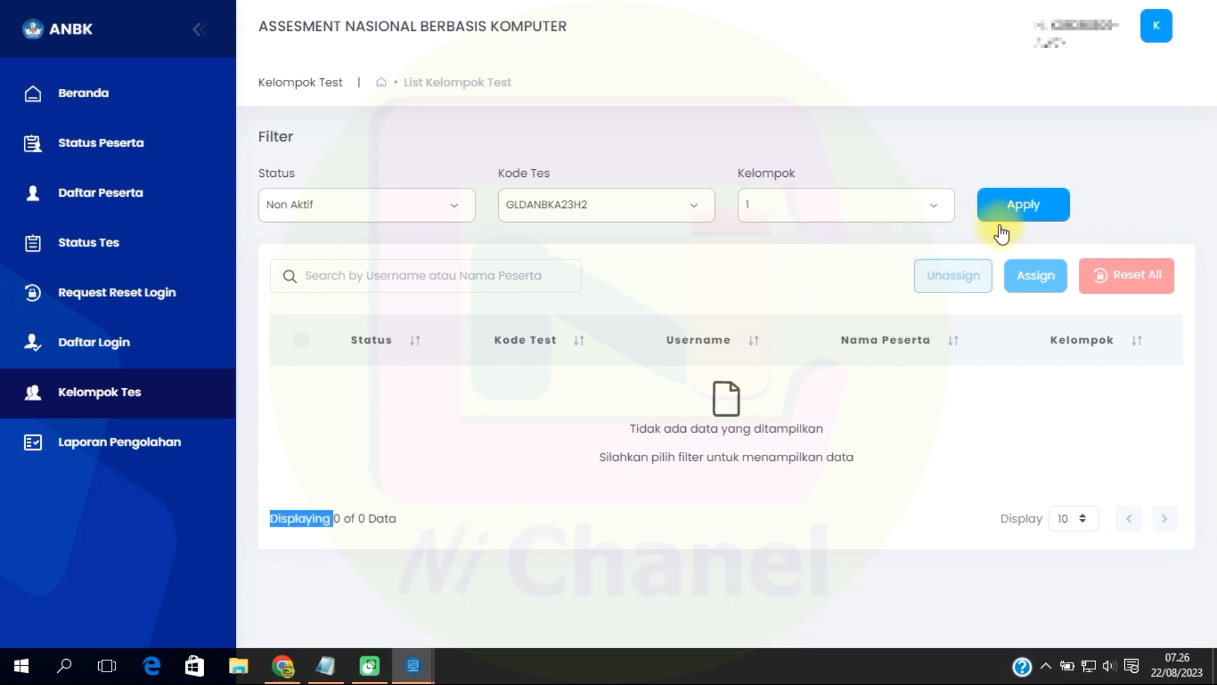
{"action": "left_click", "coordinate": [1027, 206]}
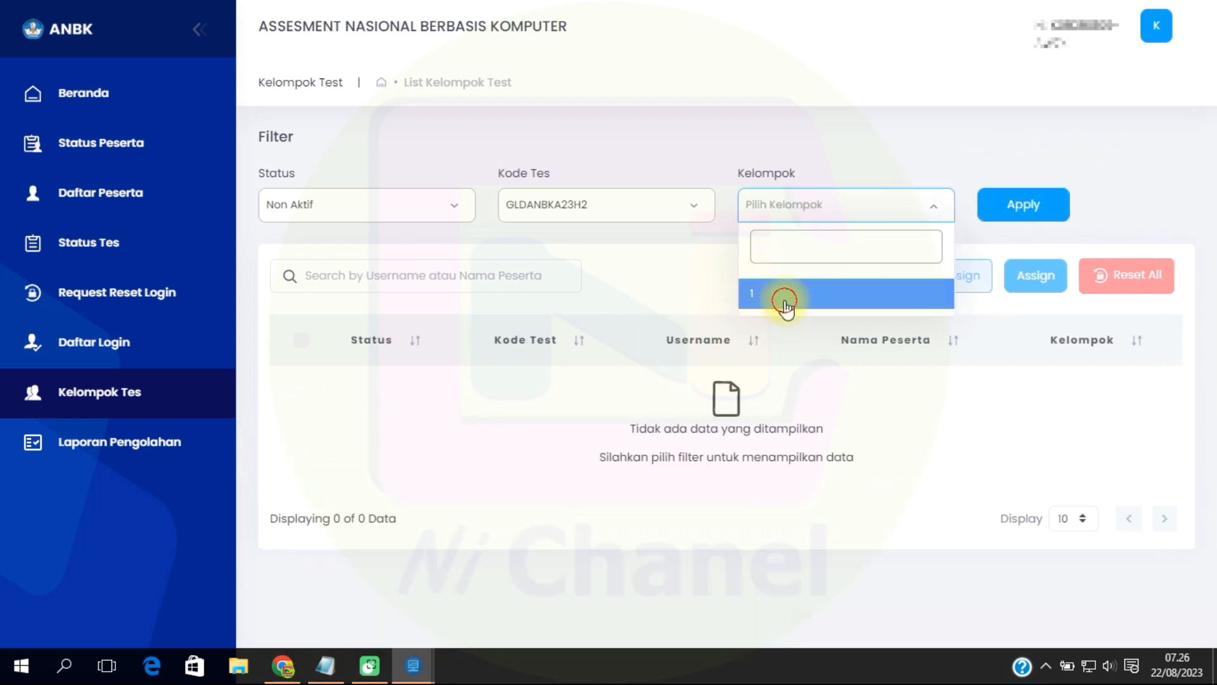
Set the Kelompok filter to 1 and apply the filters to list the test group's participants
{"action": "double_click", "coordinate": [786, 307]}
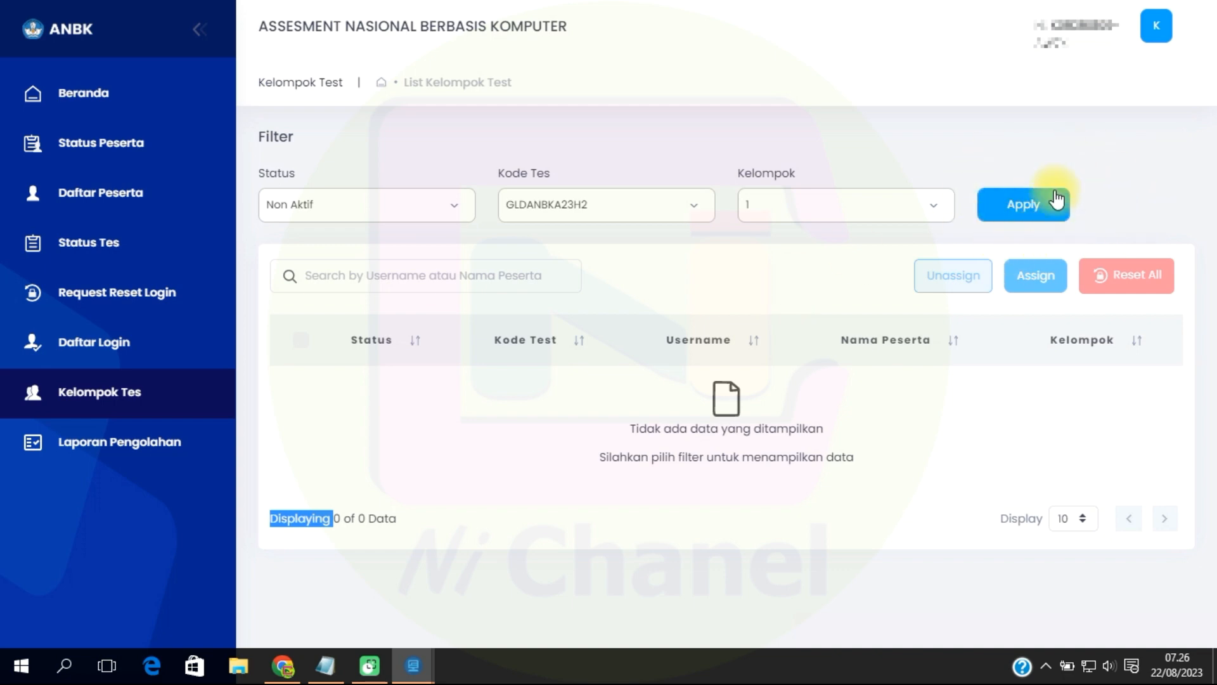
{"action": "left_click", "coordinate": [1027, 203]}
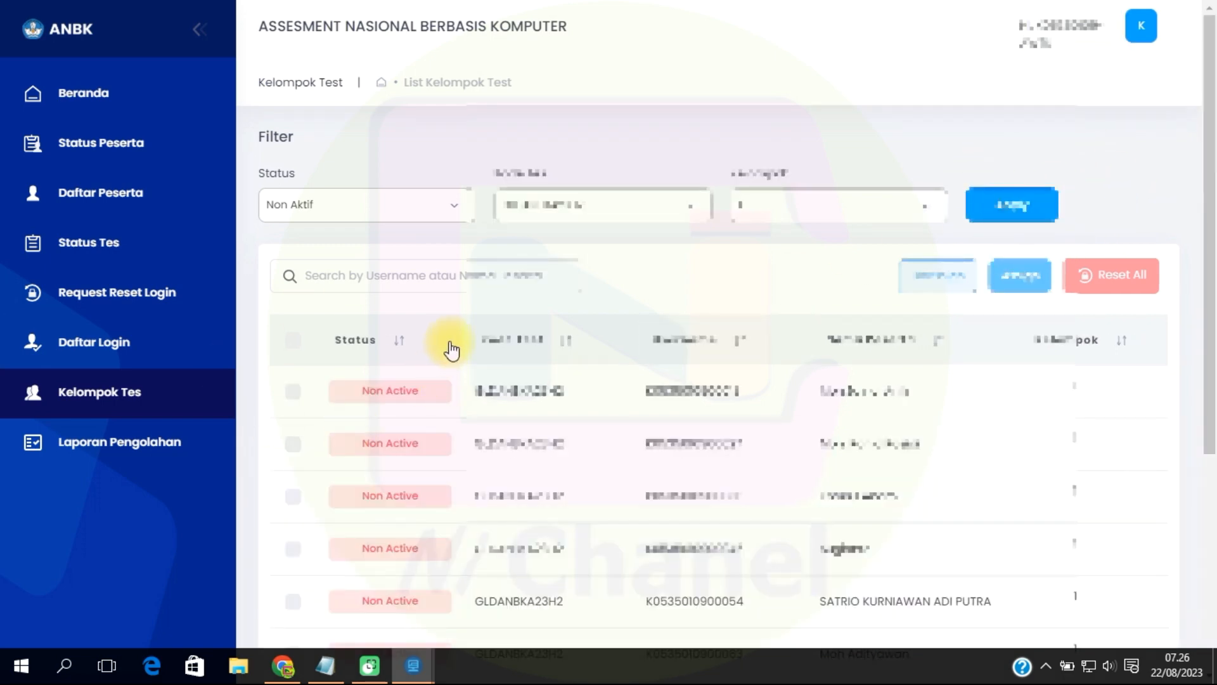
Show 100 participants per page in the Kelompok Tes list and look through the rows
{"action": "scroll", "coordinate": [451, 348], "scroll_direction": "down", "scroll_amount": 5}
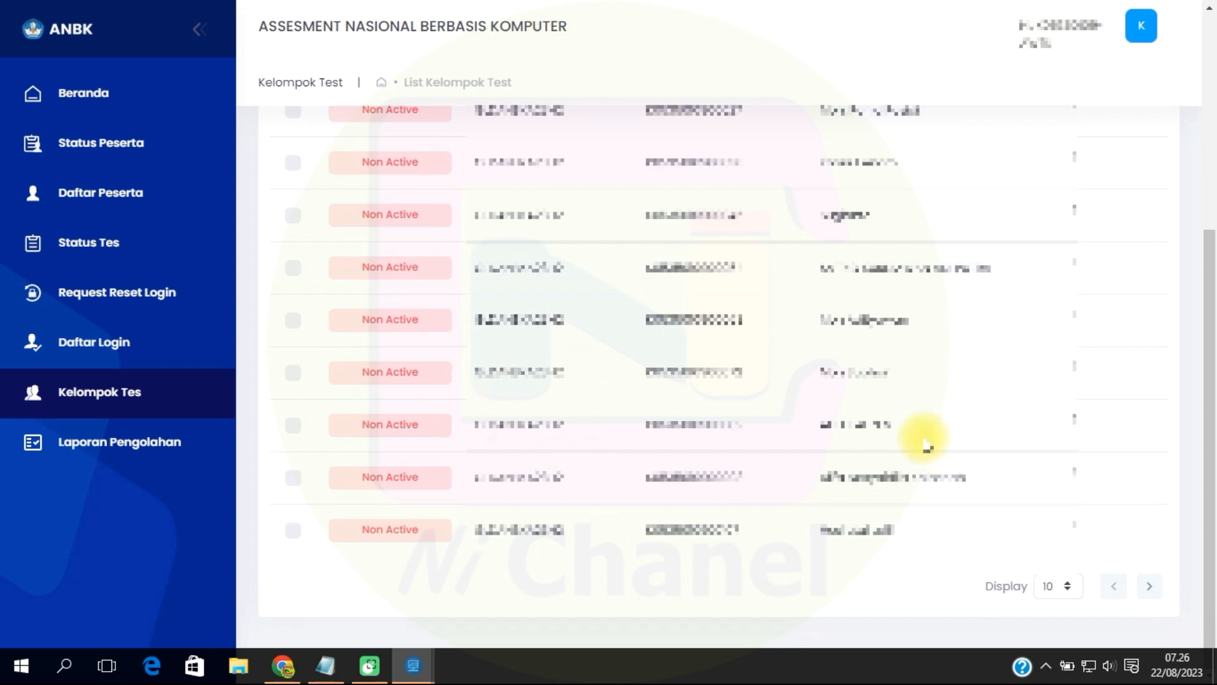
{"action": "left_click", "coordinate": [1071, 584]}
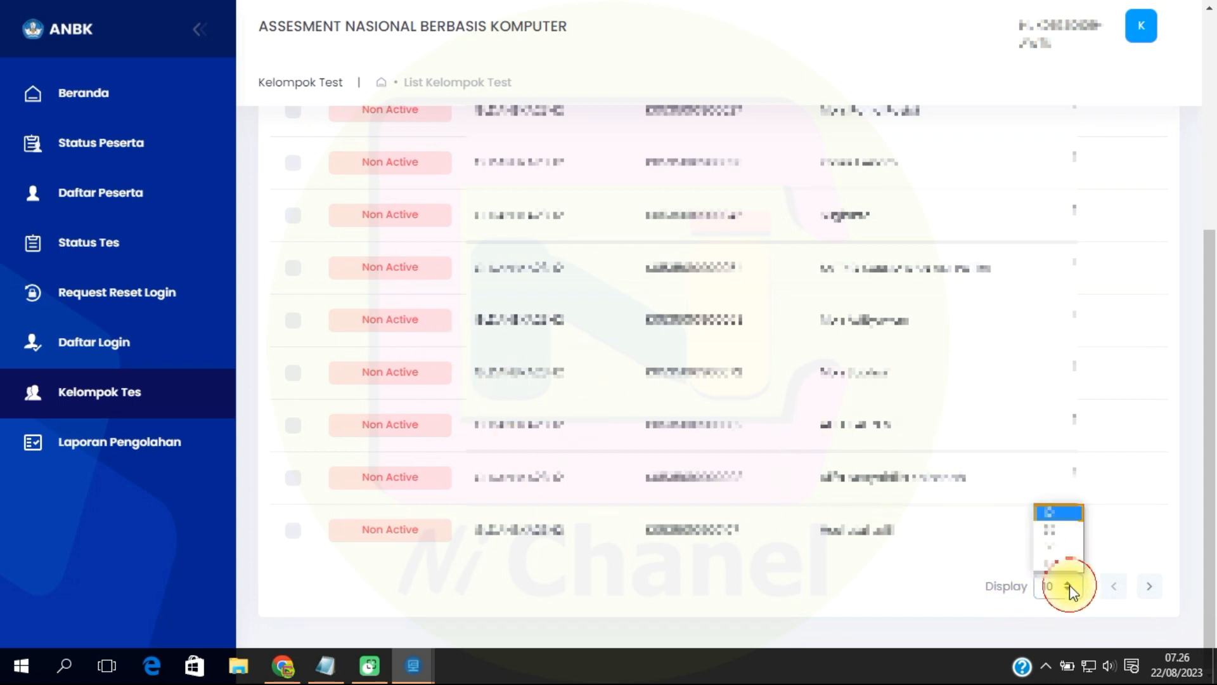
{"action": "left_click", "coordinate": [1059, 563]}
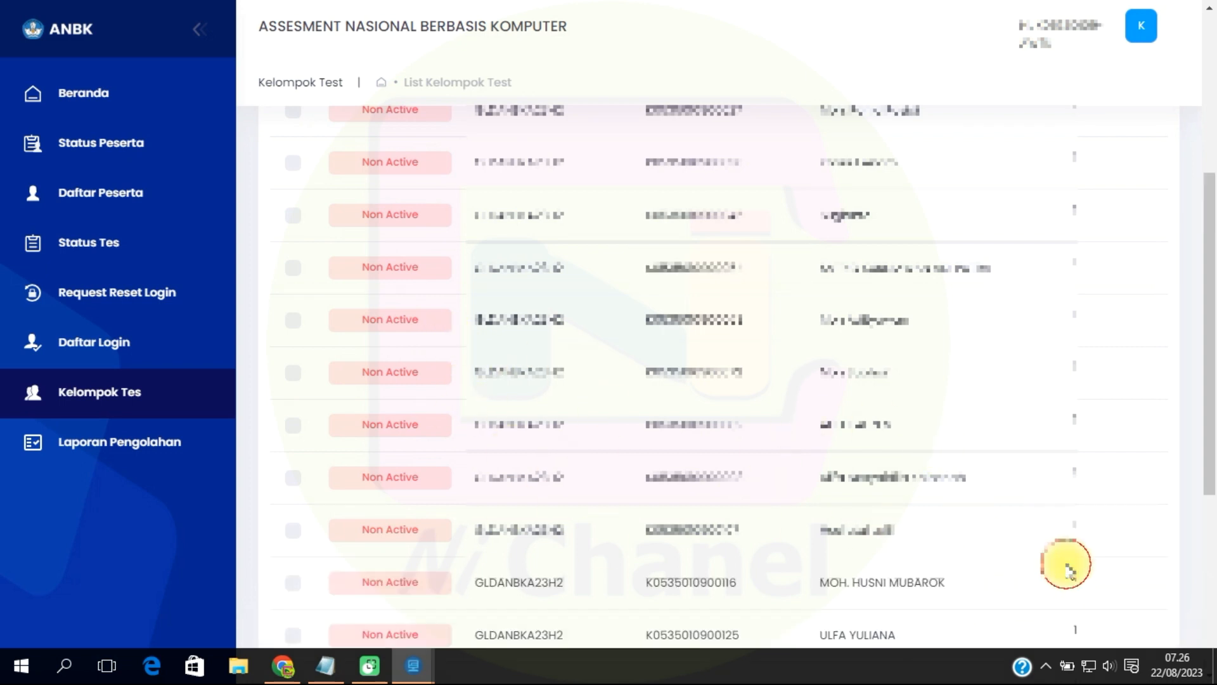
{"action": "scroll", "coordinate": [931, 412], "scroll_direction": "down", "scroll_amount": 3}
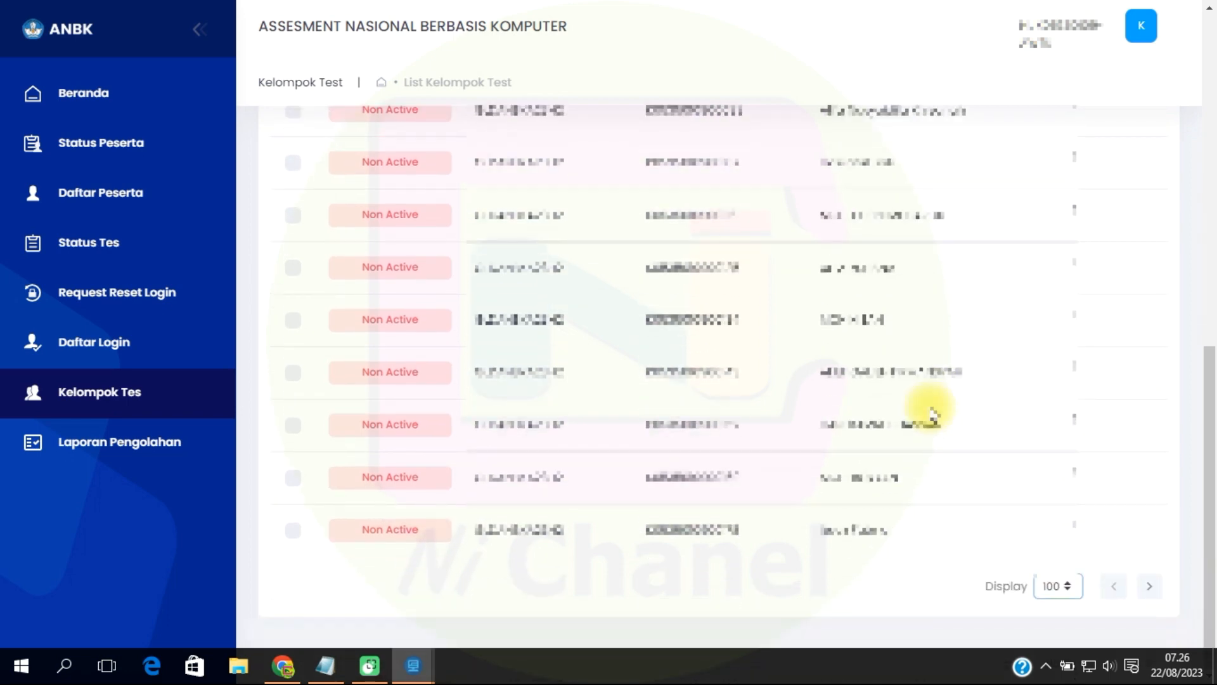
Set the Kelompok Tes list to 10 rows per page and select all listed participants
{"action": "left_click", "coordinate": [1062, 584]}
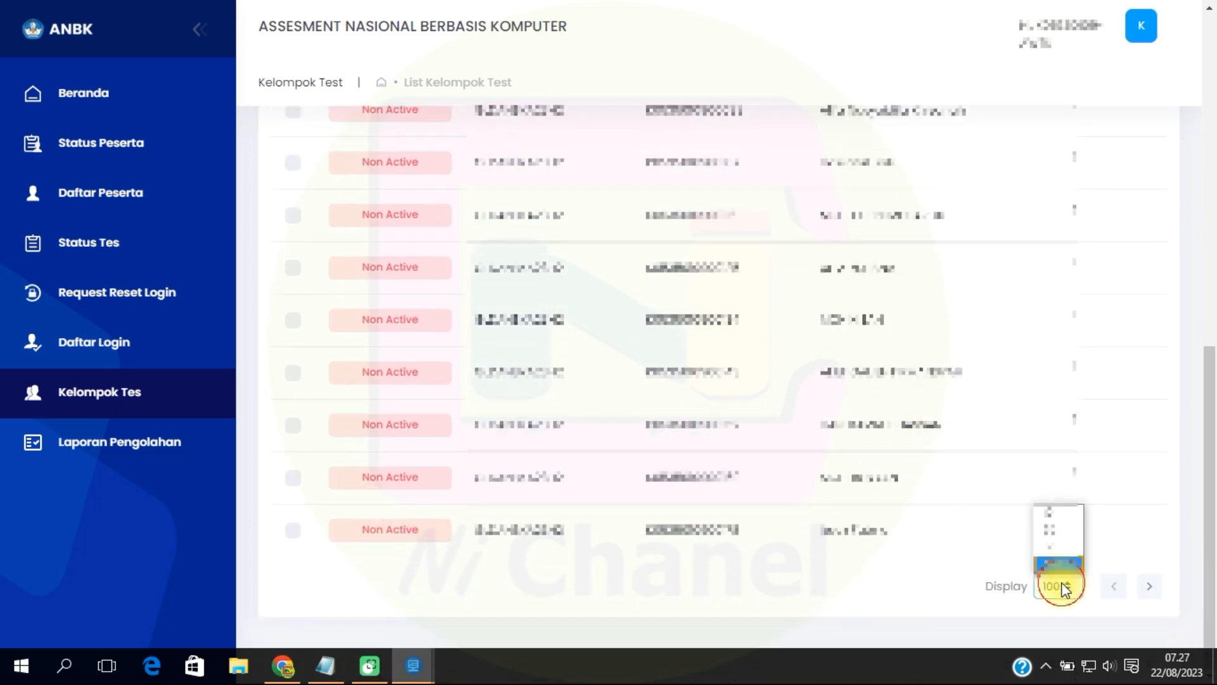
{"action": "left_click", "coordinate": [1056, 527]}
{"action": "scroll", "coordinate": [557, 380], "scroll_direction": "up", "scroll_amount": 5}
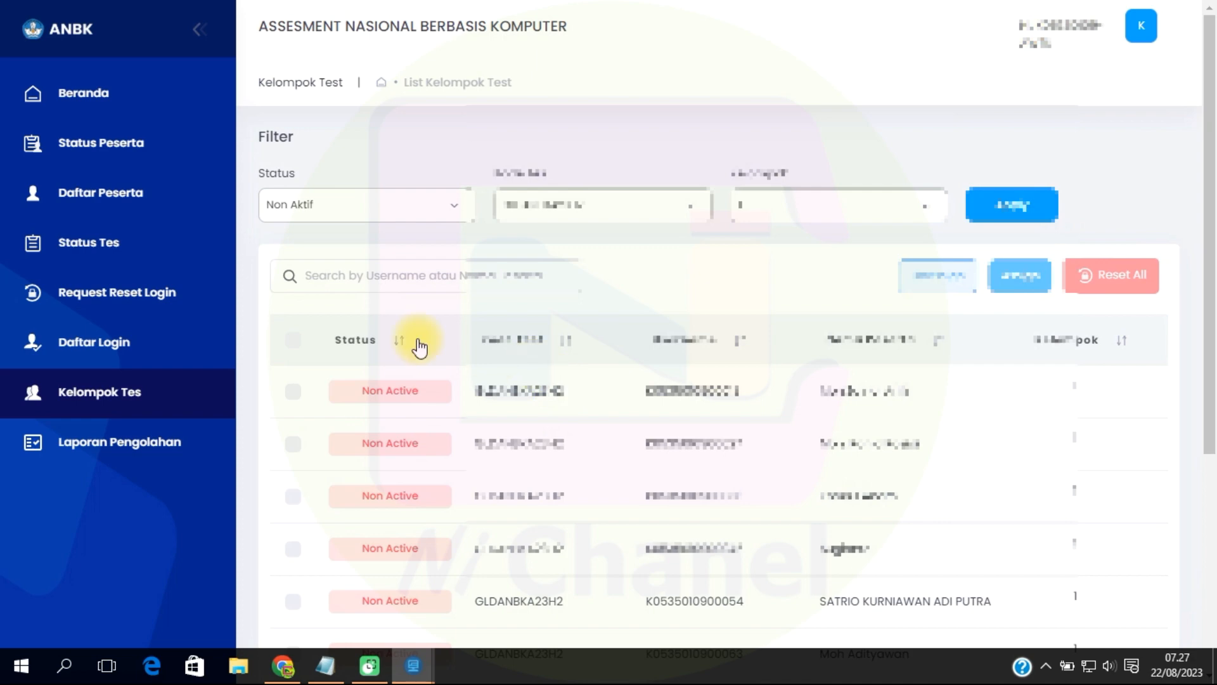
{"action": "left_click", "coordinate": [293, 342]}
{"action": "scroll", "coordinate": [497, 391], "scroll_direction": "down", "scroll_amount": 5}
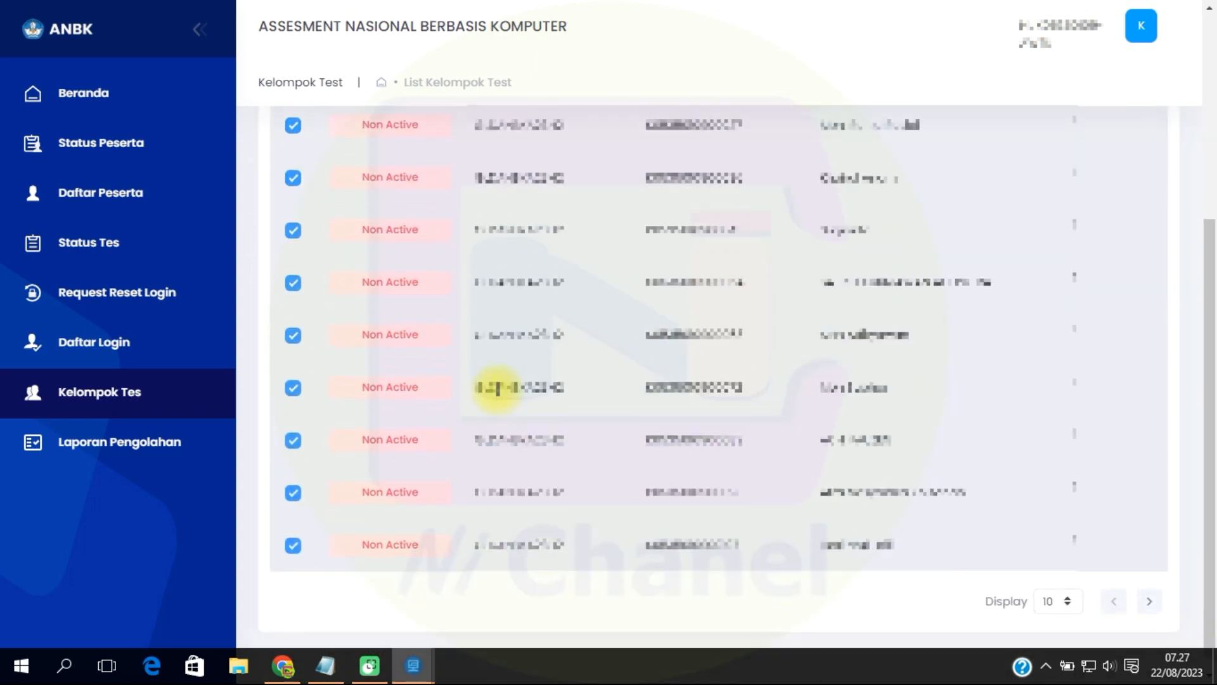
Try showing 25 and 100 rows per page in the Kelompok Tes participant list
{"action": "left_click", "coordinate": [1060, 588]}
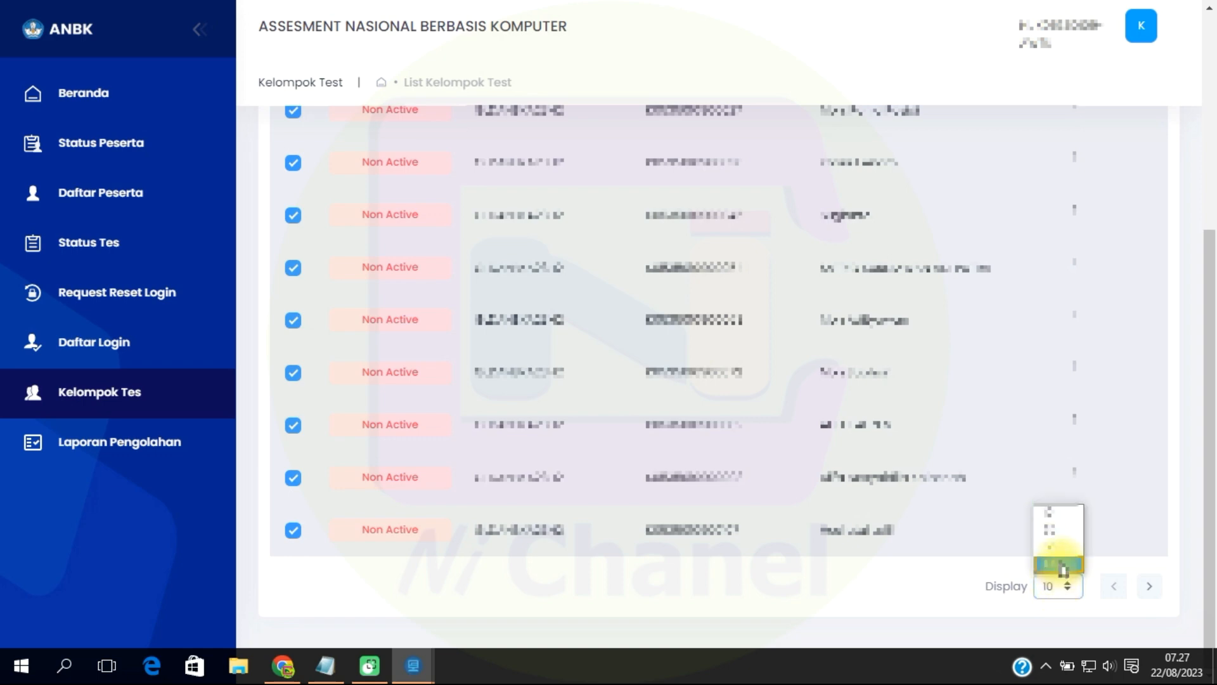
{"action": "left_click", "coordinate": [1053, 539]}
{"action": "scroll", "coordinate": [688, 412], "scroll_direction": "up", "scroll_amount": 5}
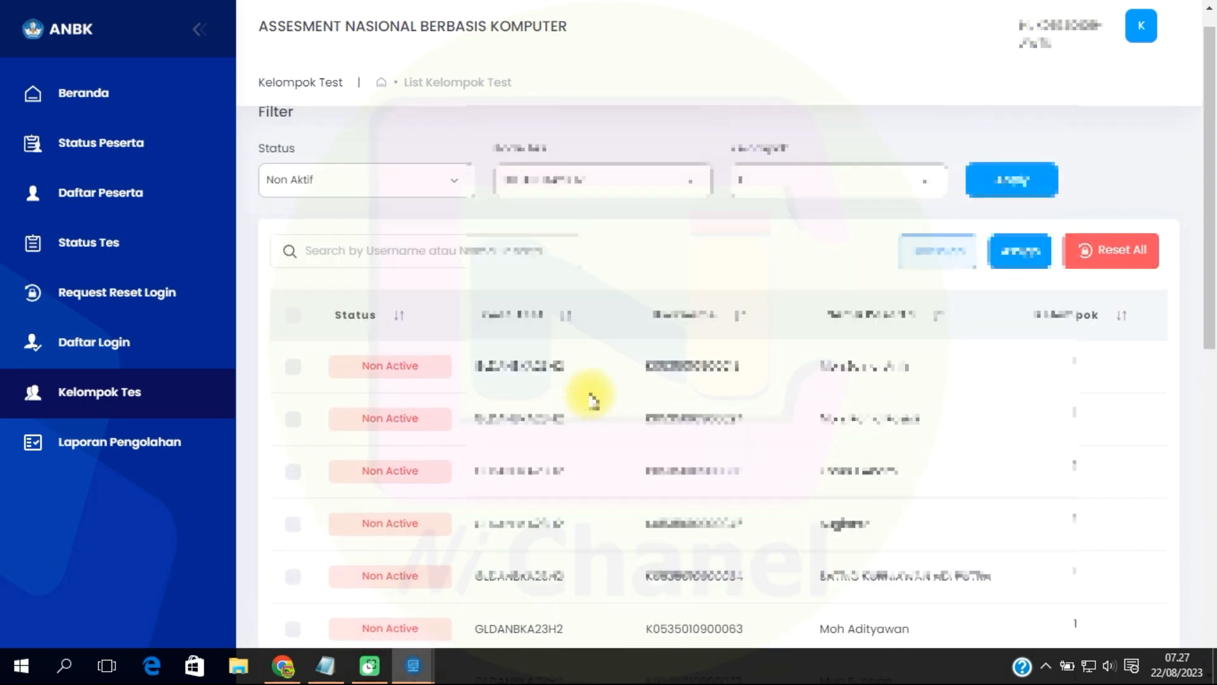
{"action": "scroll", "coordinate": [421, 389], "scroll_direction": "down", "scroll_amount": 7}
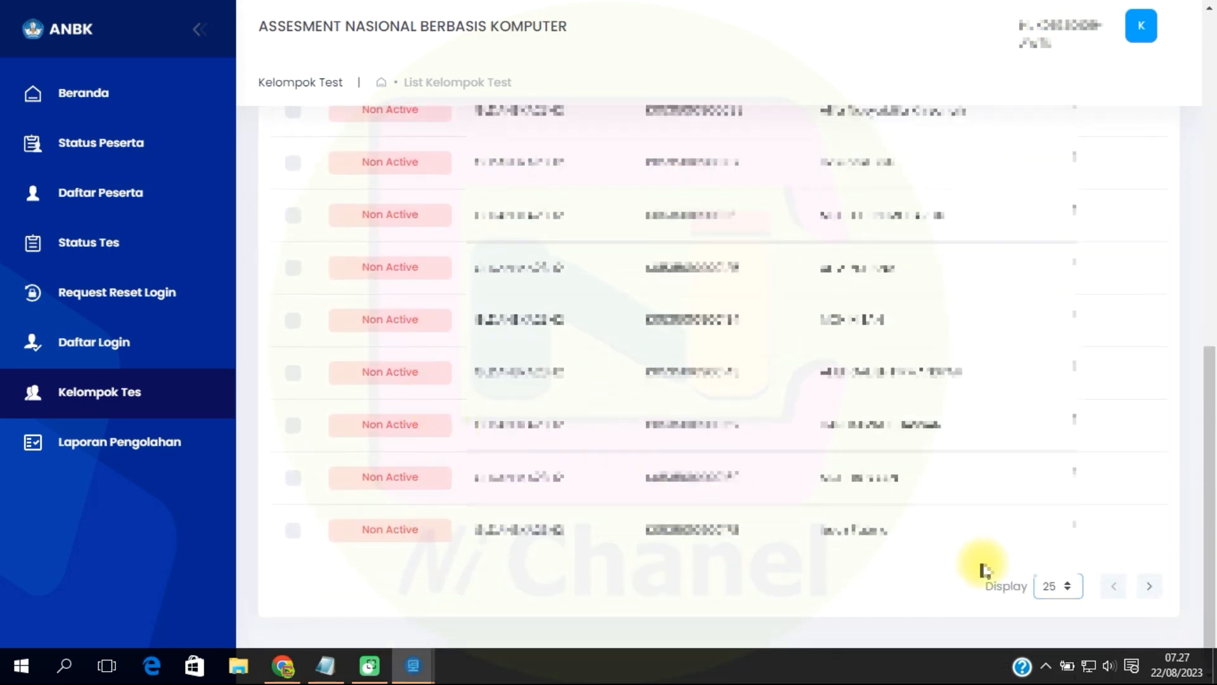
{"action": "left_click", "coordinate": [1070, 585]}
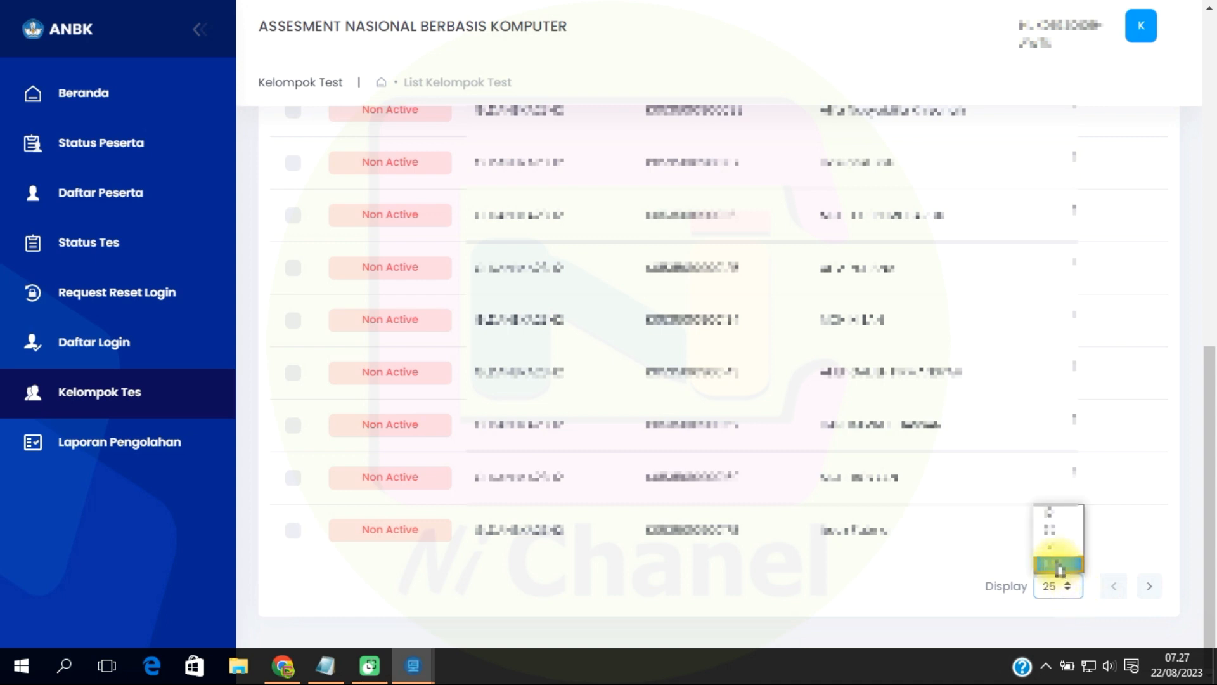
{"action": "left_click", "coordinate": [1059, 564]}
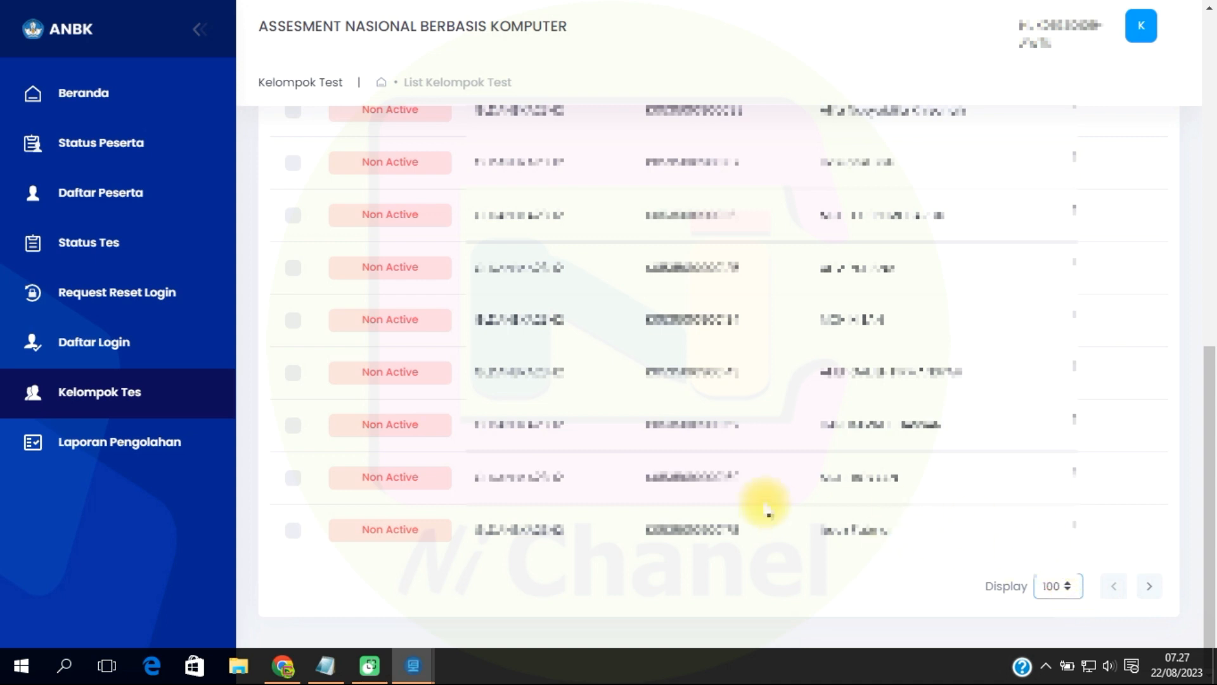
Set the Kelompok Tes participant list to display 50 rows per page
{"action": "left_click", "coordinate": [1078, 588]}
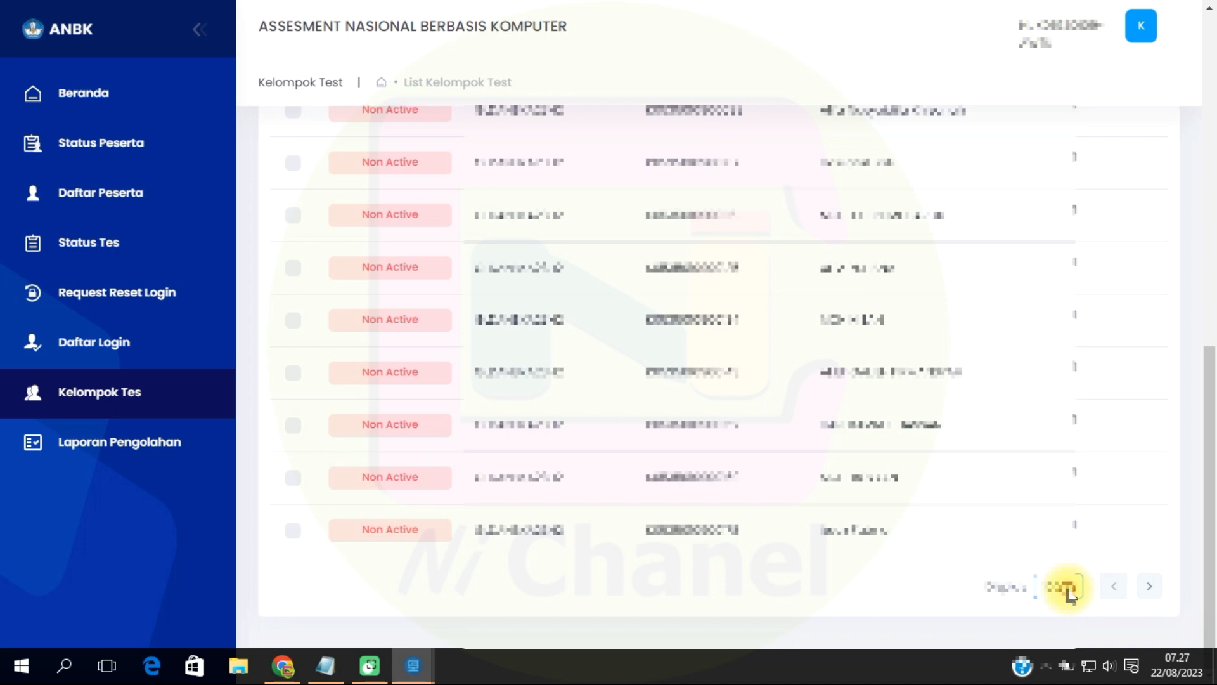
{"action": "left_click", "coordinate": [1069, 590]}
{"action": "left_click", "coordinate": [1057, 546]}
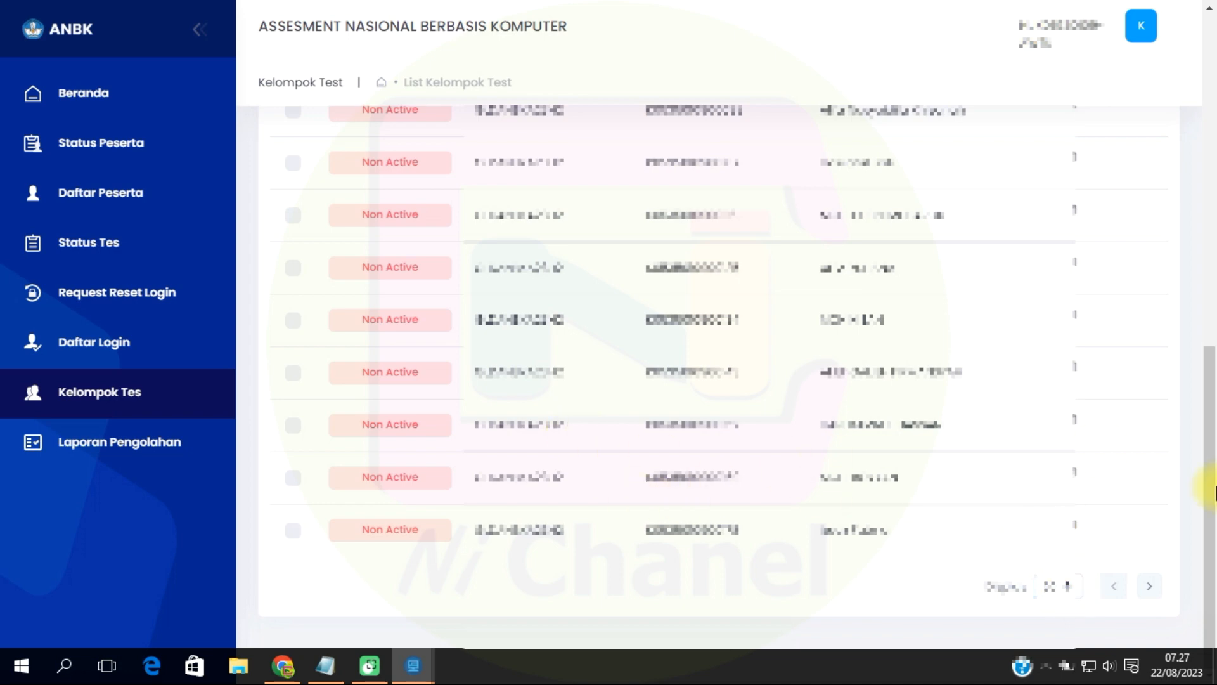
{"action": "scroll", "coordinate": [476, 426], "scroll_direction": "up", "scroll_amount": 5}
{"action": "scroll", "coordinate": [485, 419], "scroll_direction": "up", "scroll_amount": 2}
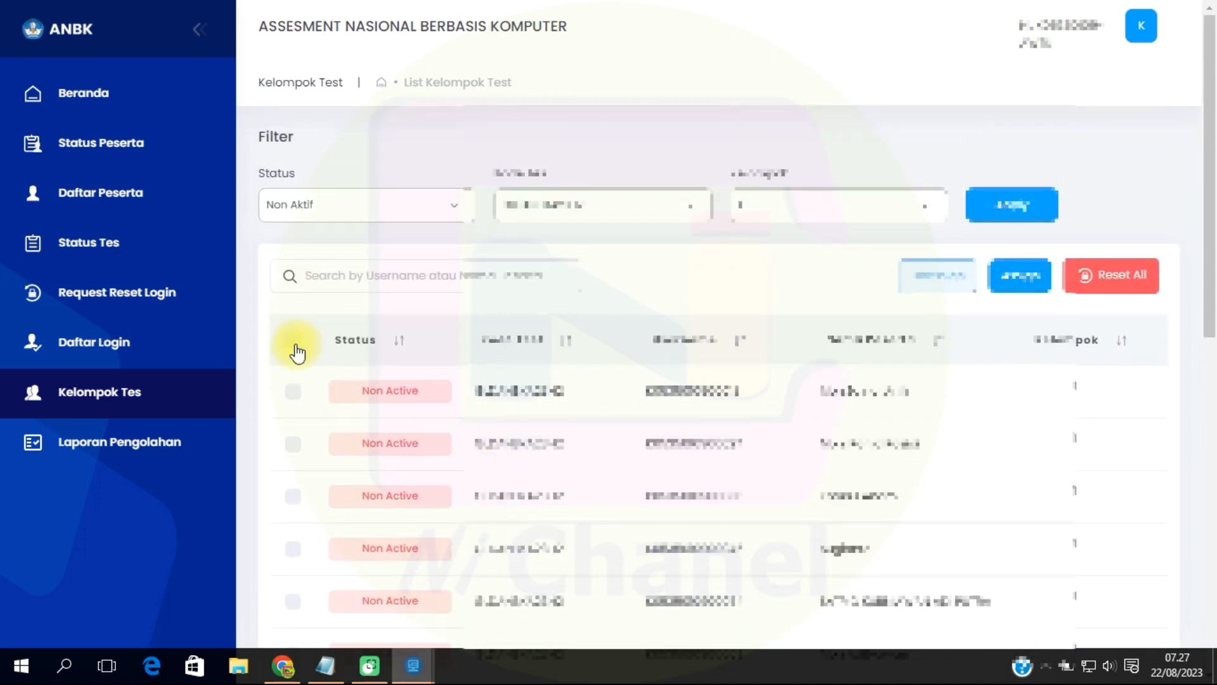
Select all listed non-active participants, check the selection and assign them, confirming the assignment
{"action": "double_click", "coordinate": [297, 352]}
{"action": "left_click", "coordinate": [294, 345]}
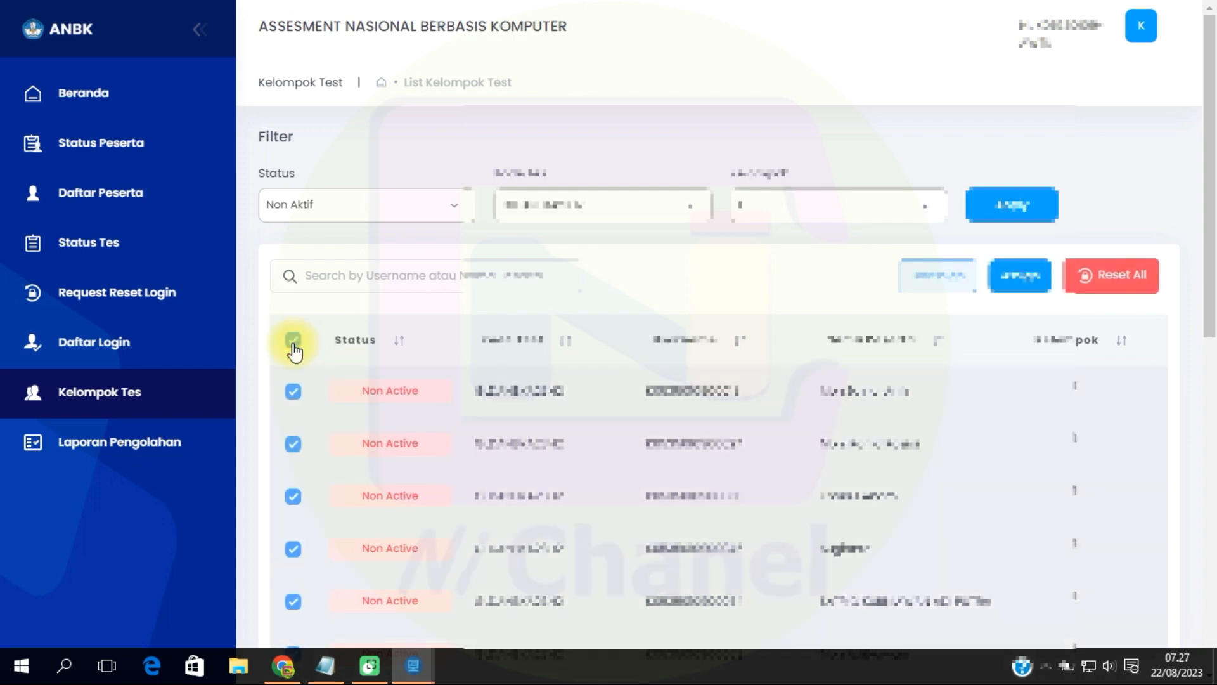
{"action": "scroll", "coordinate": [352, 399], "scroll_direction": "down", "scroll_amount": 5}
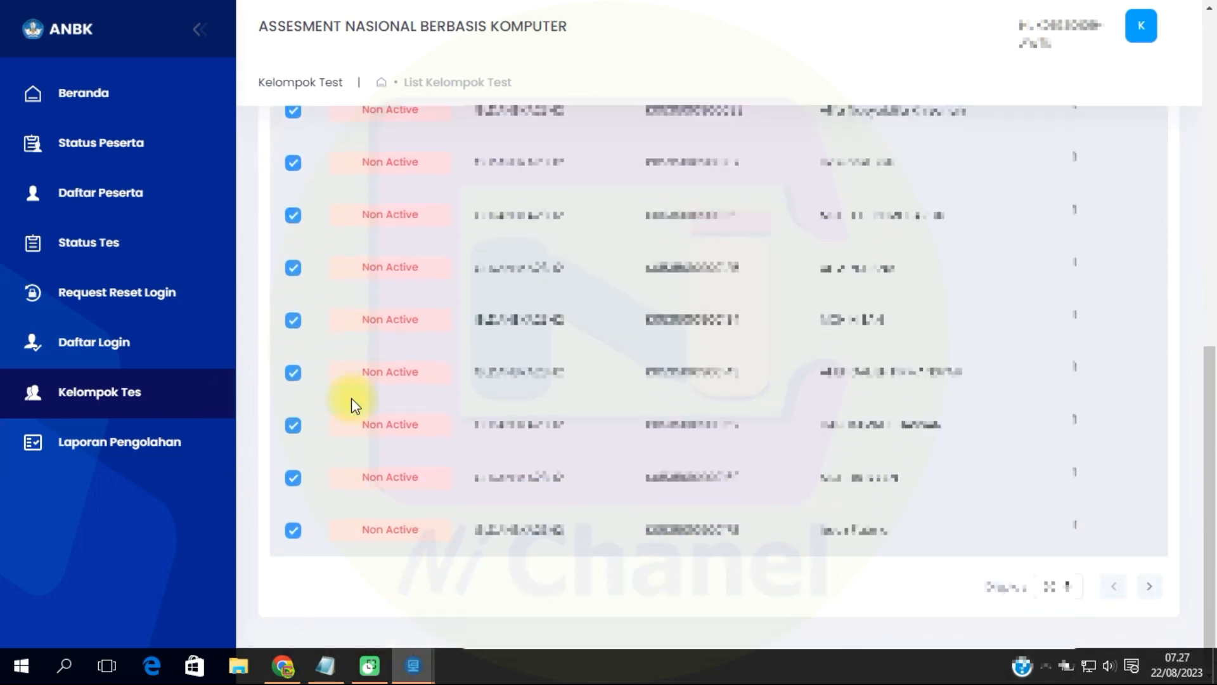
{"action": "scroll", "coordinate": [305, 349], "scroll_direction": "up", "scroll_amount": 3}
{"action": "scroll", "coordinate": [305, 348], "scroll_direction": "up", "scroll_amount": 4}
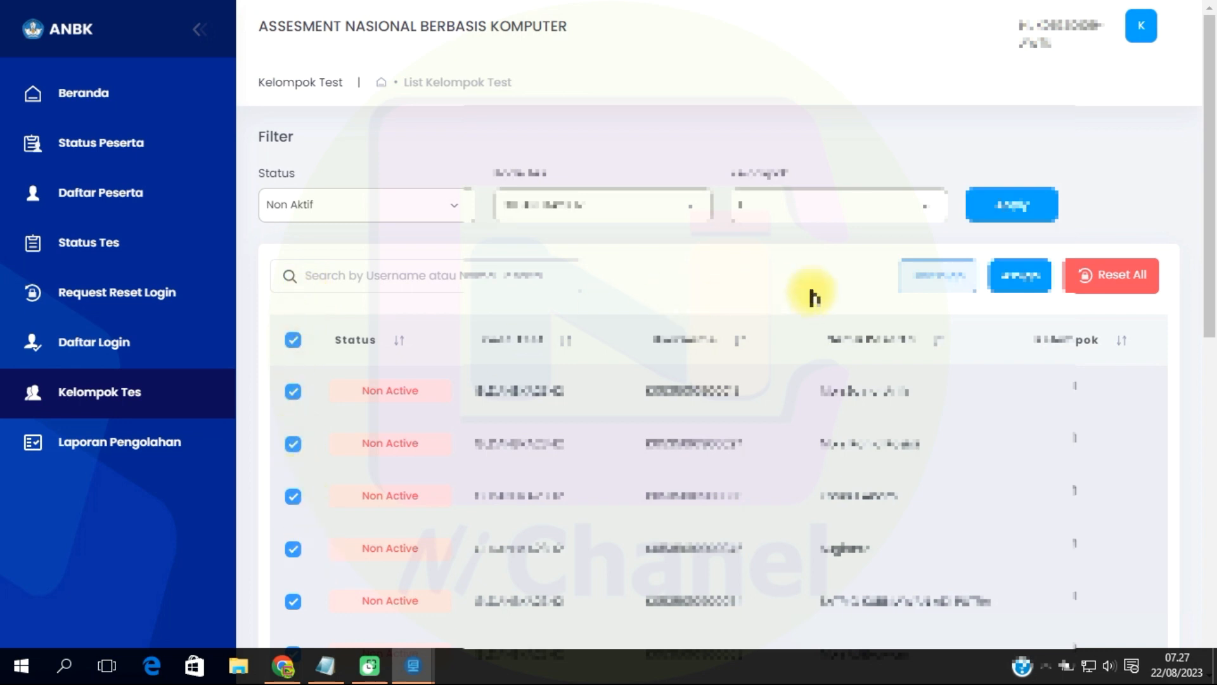
{"action": "left_click", "coordinate": [1011, 279]}
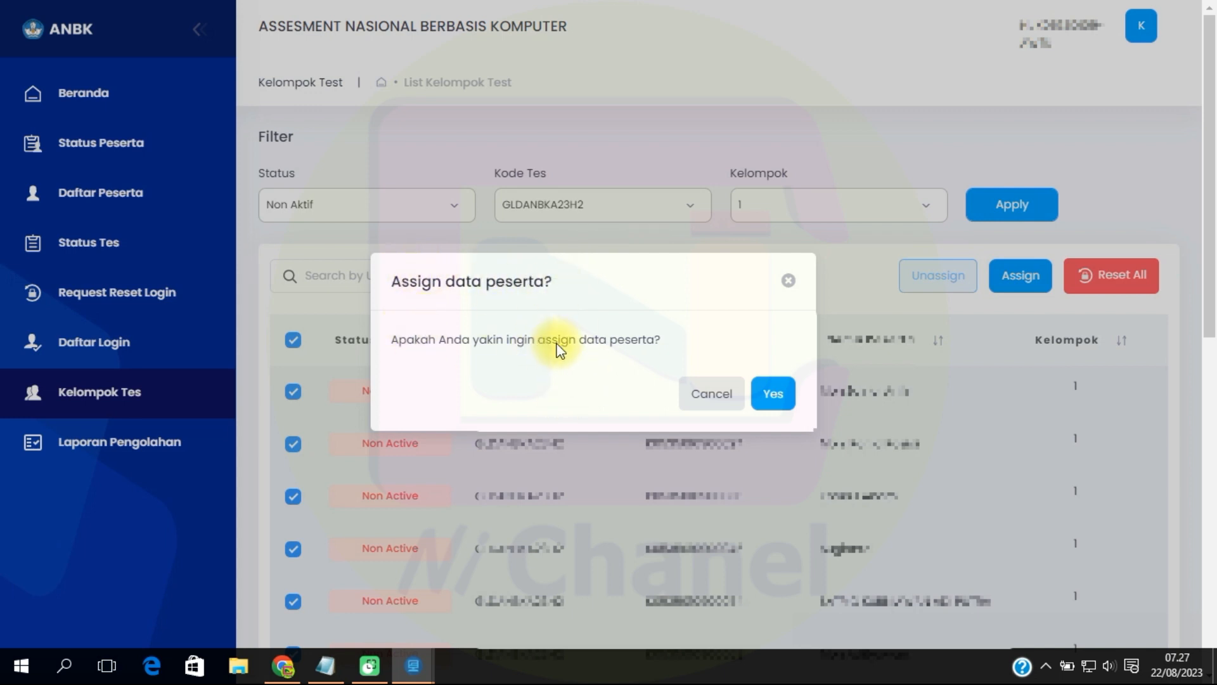
{"action": "left_click", "coordinate": [773, 393]}
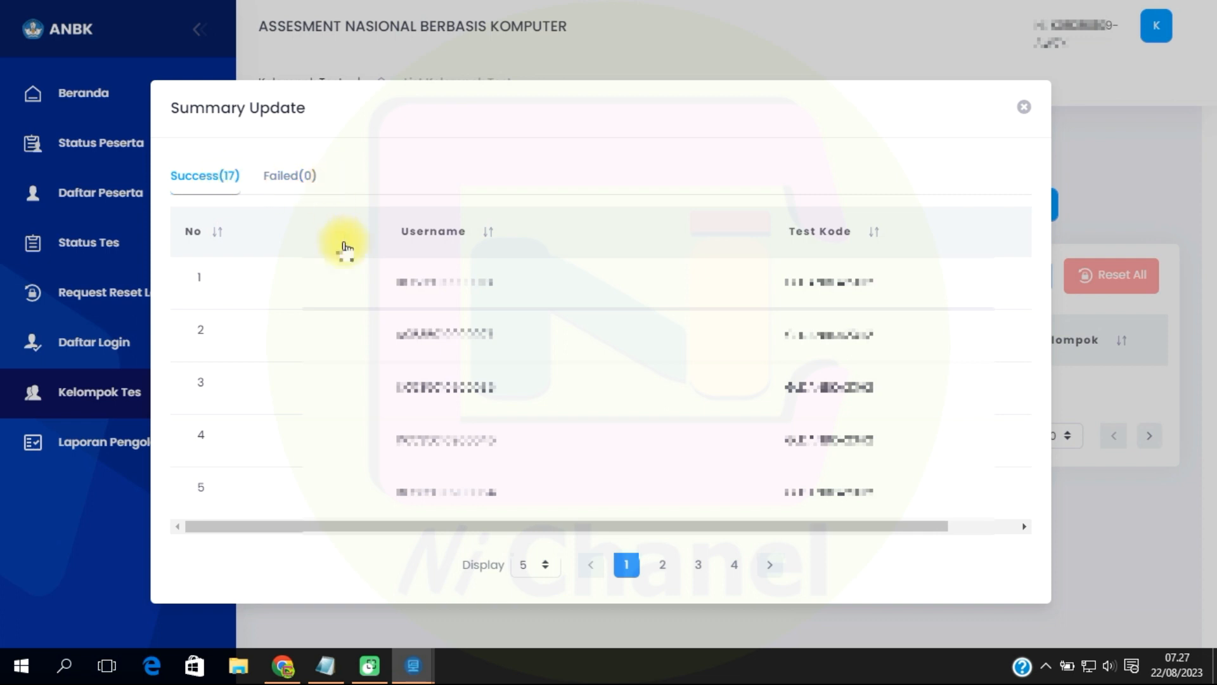
Show 20 entries per page in the Summary Update, review the successful assignments and close the summary
{"action": "left_click", "coordinate": [544, 568]}
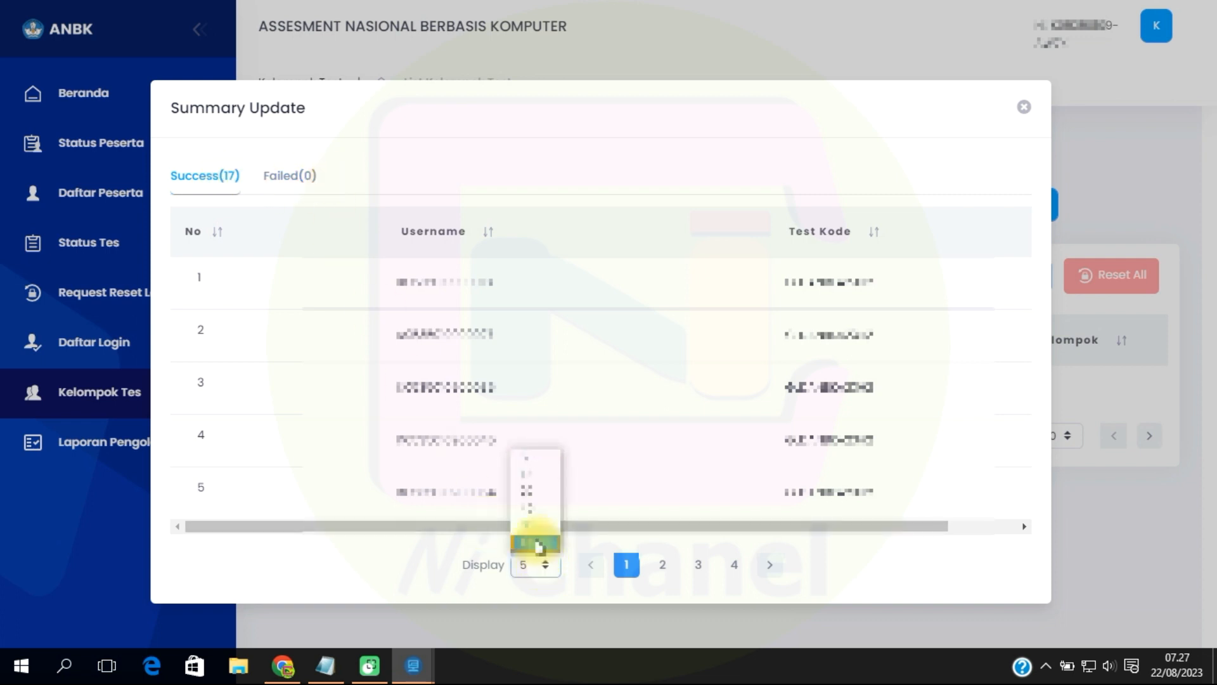
{"action": "left_click", "coordinate": [536, 497]}
{"action": "scroll", "coordinate": [416, 355], "scroll_direction": "down", "scroll_amount": 8}
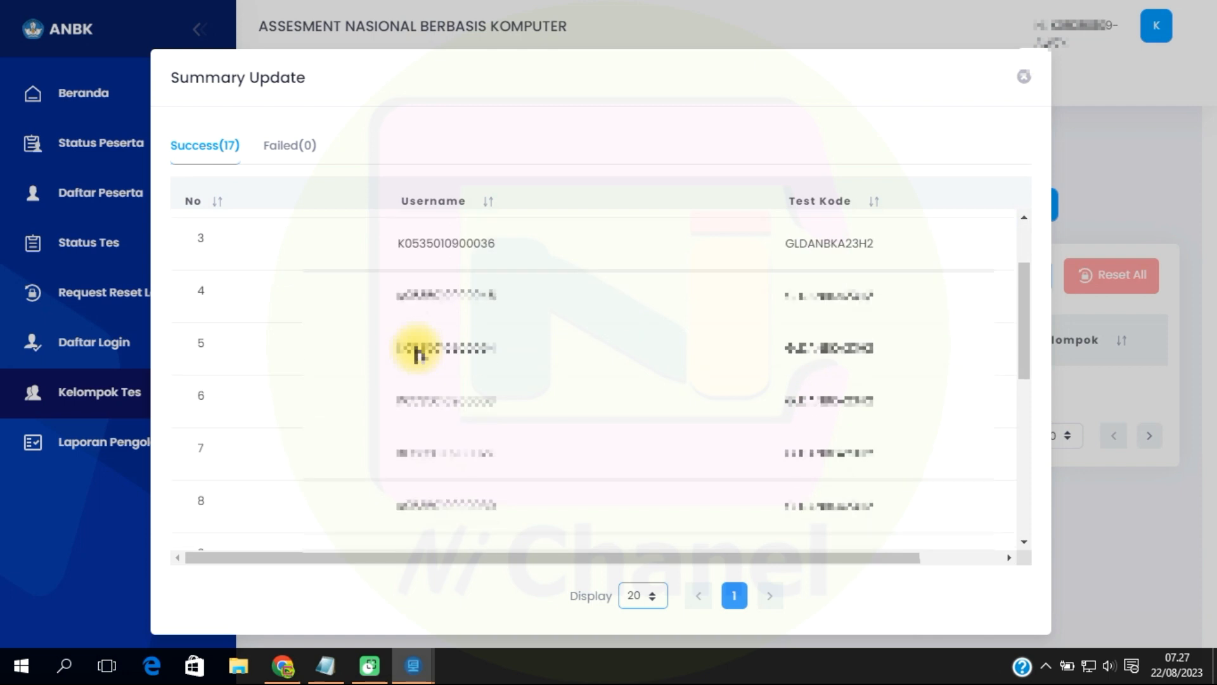
{"action": "scroll", "coordinate": [417, 362], "scroll_direction": "up", "scroll_amount": 8}
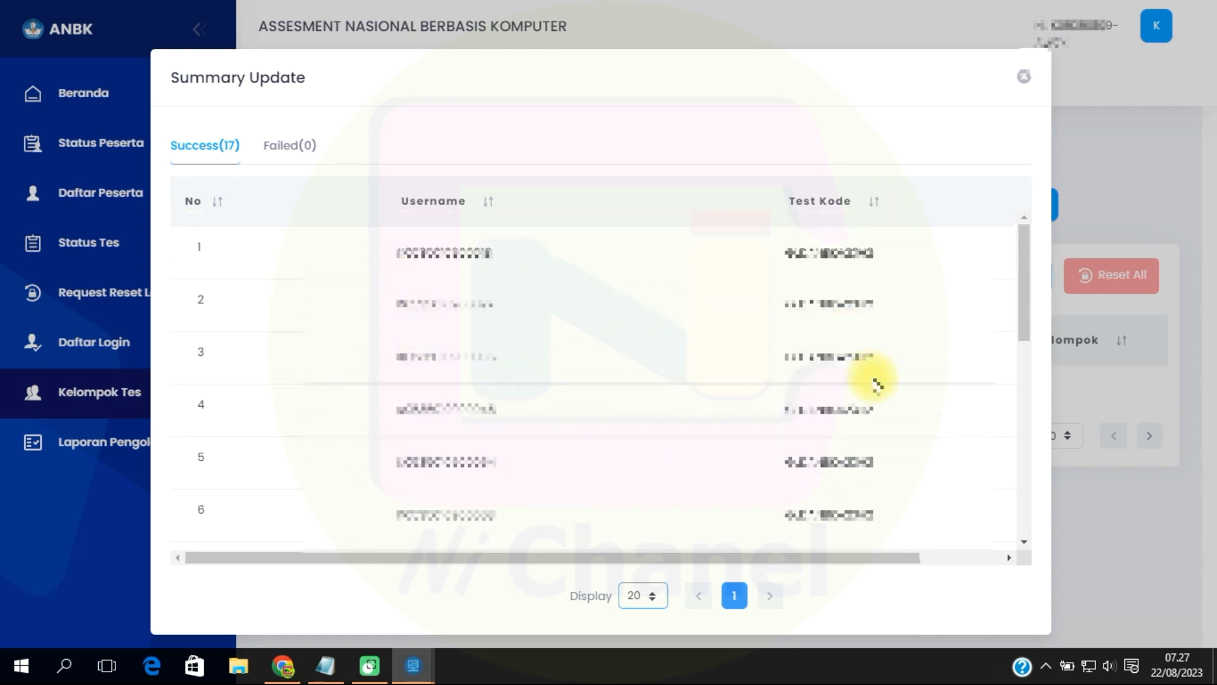
{"action": "left_click", "coordinate": [1025, 83]}
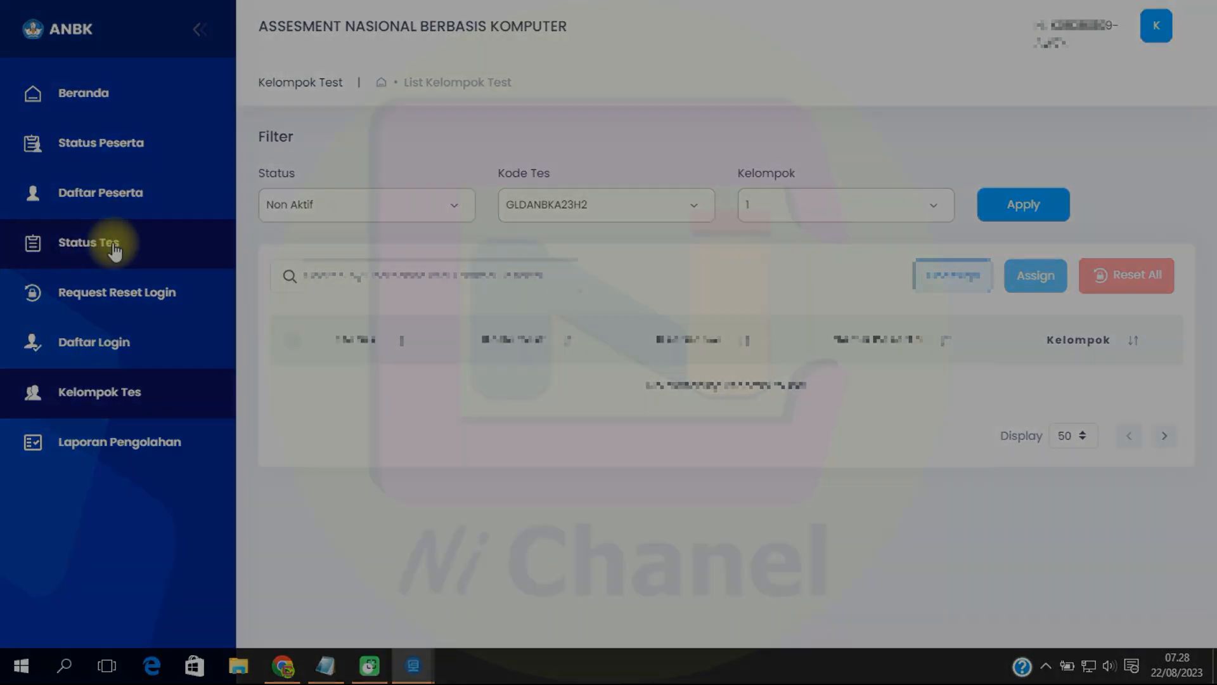
On the Status Tes page, release the token for test GLDANBKA23H2 and highlight the token
{"action": "left_click", "coordinate": [96, 244]}
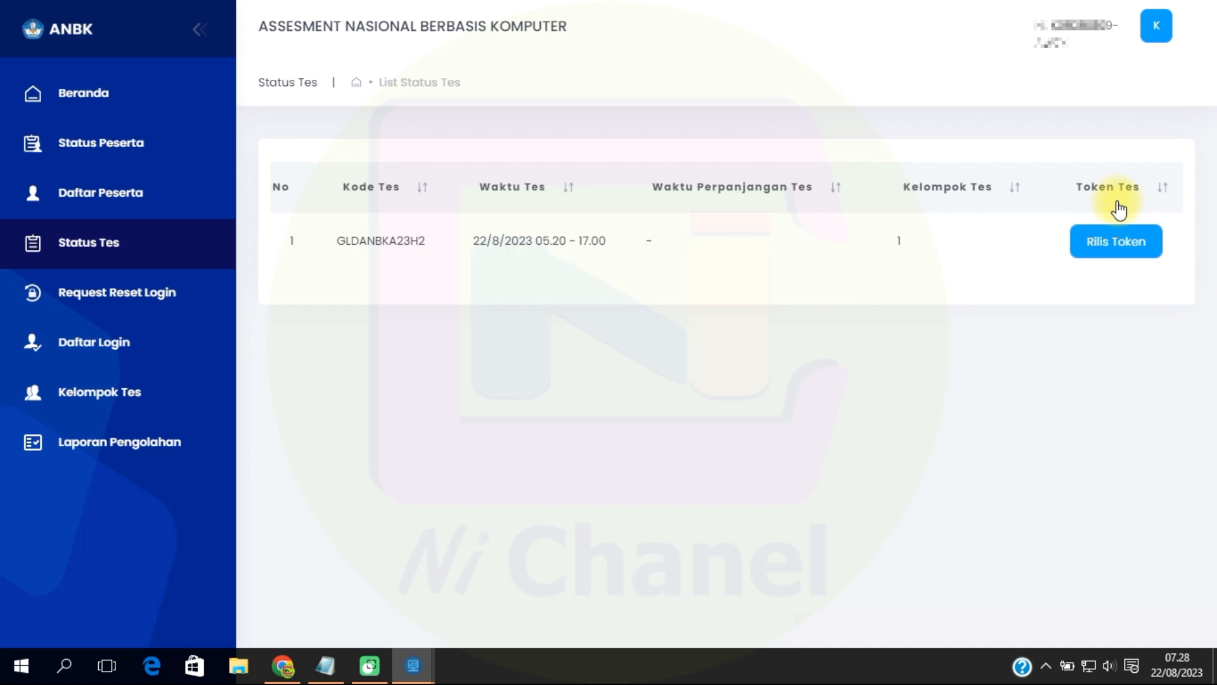
{"action": "left_click", "coordinate": [1132, 250]}
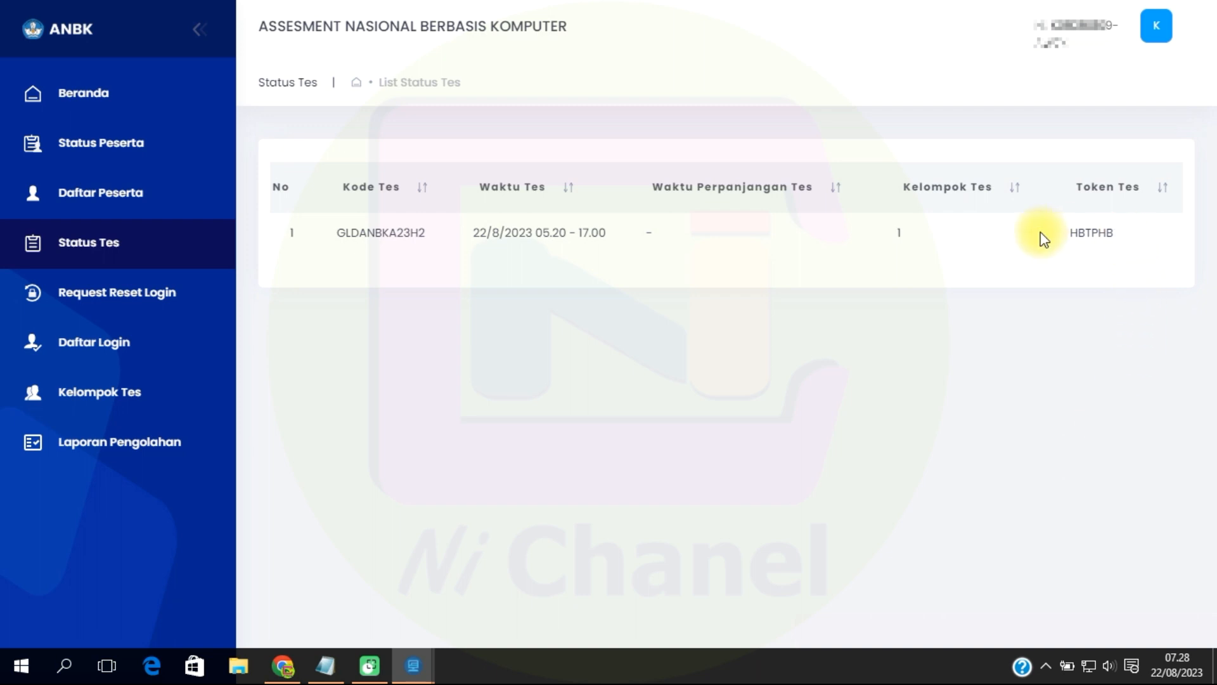
{"action": "double_click", "coordinate": [1076, 232]}
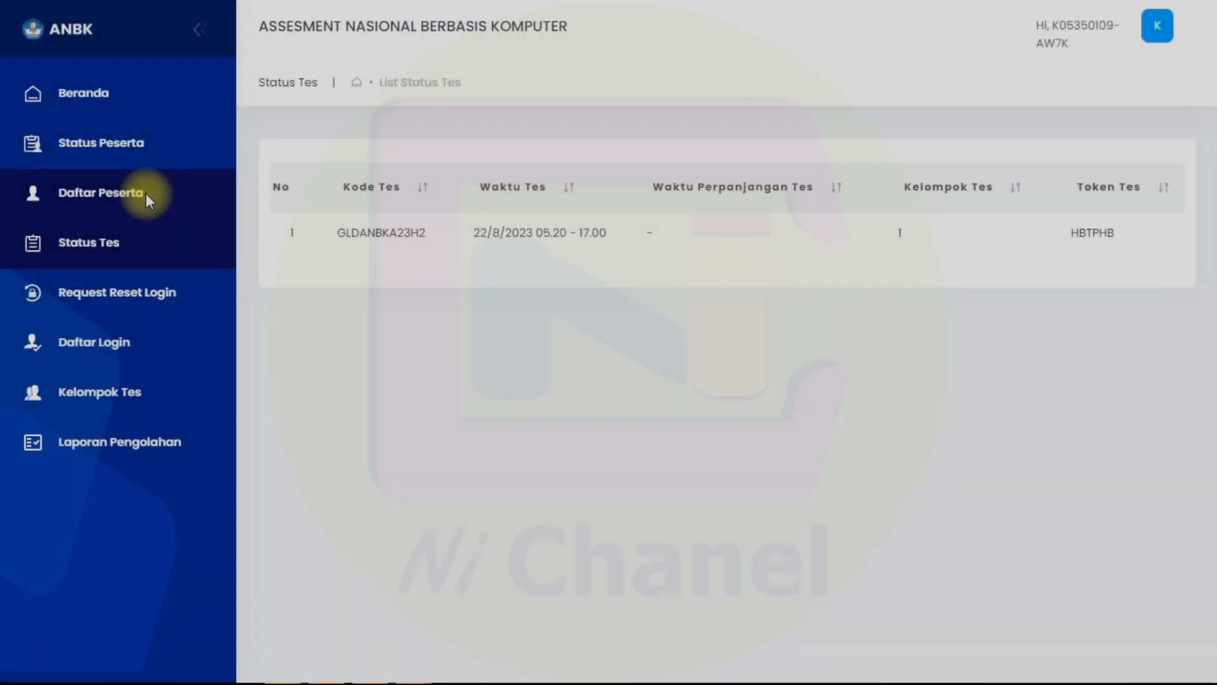
On the Daftar Peserta page, filter the participants by Kelompok 1
{"action": "left_click", "coordinate": [107, 192]}
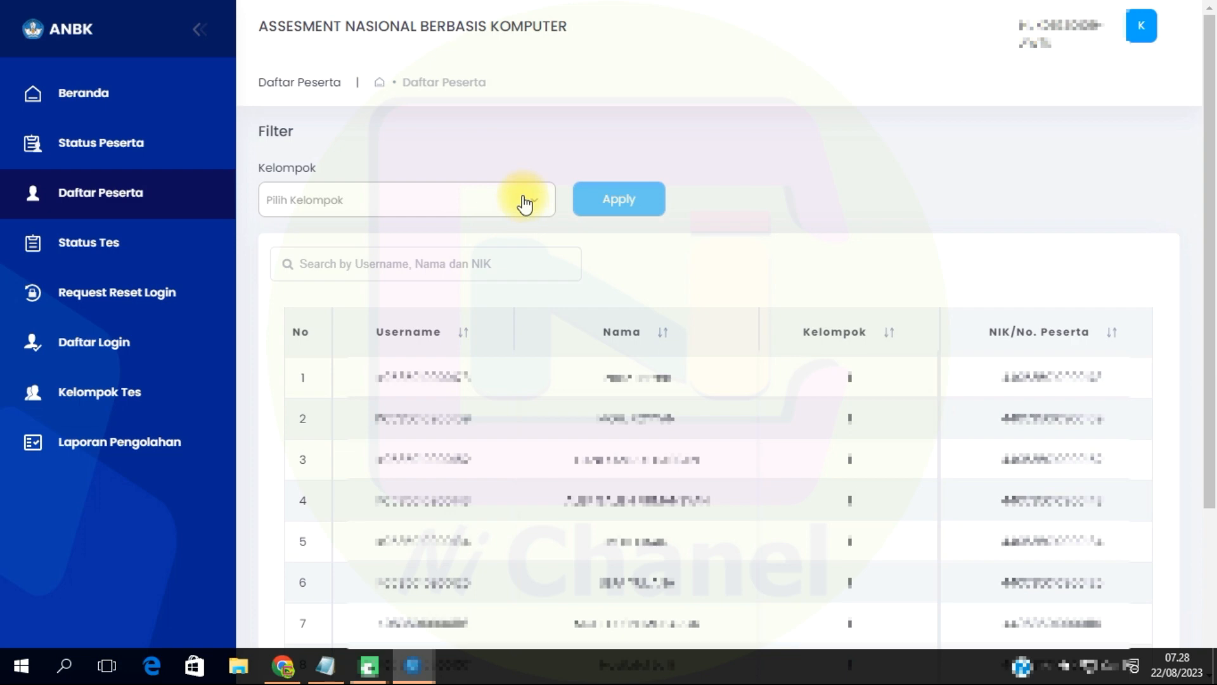
{"action": "left_click", "coordinate": [525, 201]}
{"action": "left_click", "coordinate": [323, 236]}
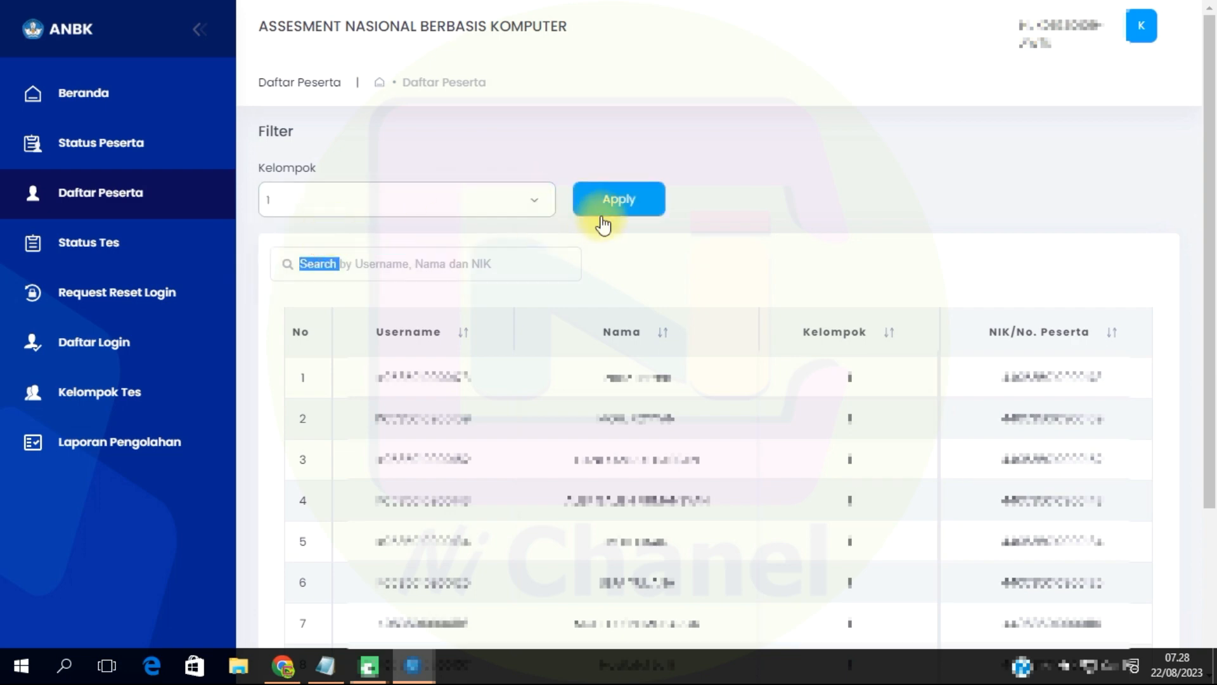
{"action": "left_click", "coordinate": [621, 206]}
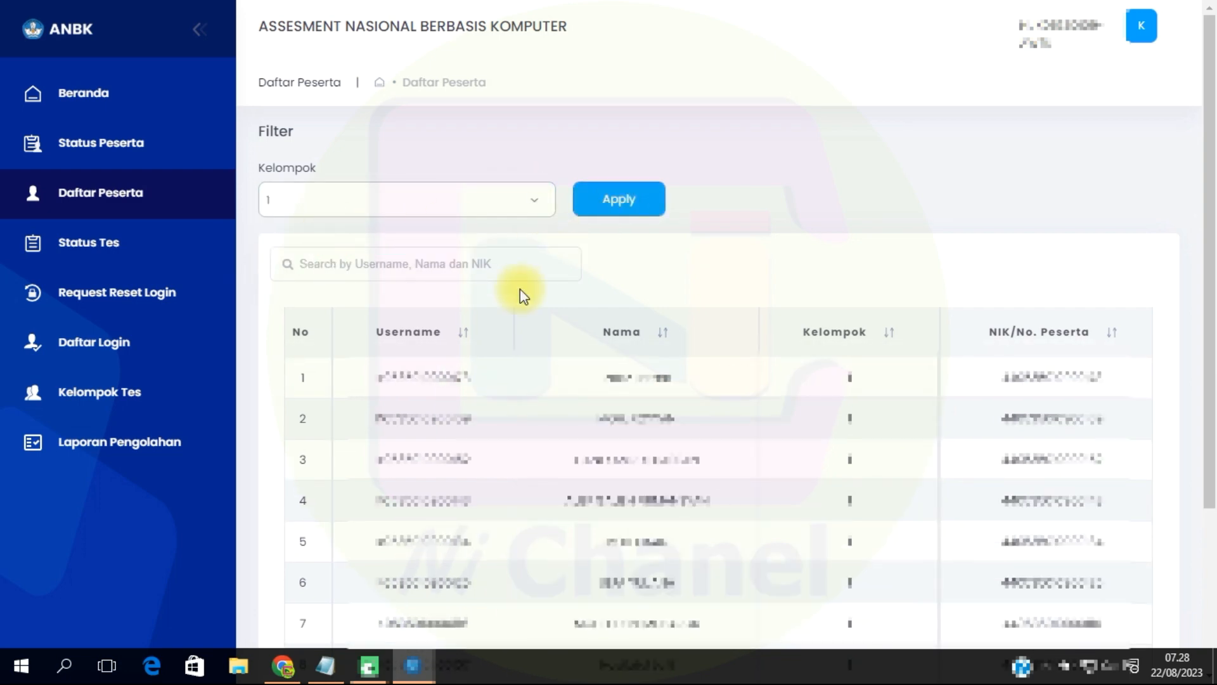
Show 50 participants per page in Daftar Peserta and review the complete participant list
{"action": "scroll", "coordinate": [519, 289], "scroll_direction": "down", "scroll_amount": 2}
{"action": "scroll", "coordinate": [520, 289], "scroll_direction": "down", "scroll_amount": 1}
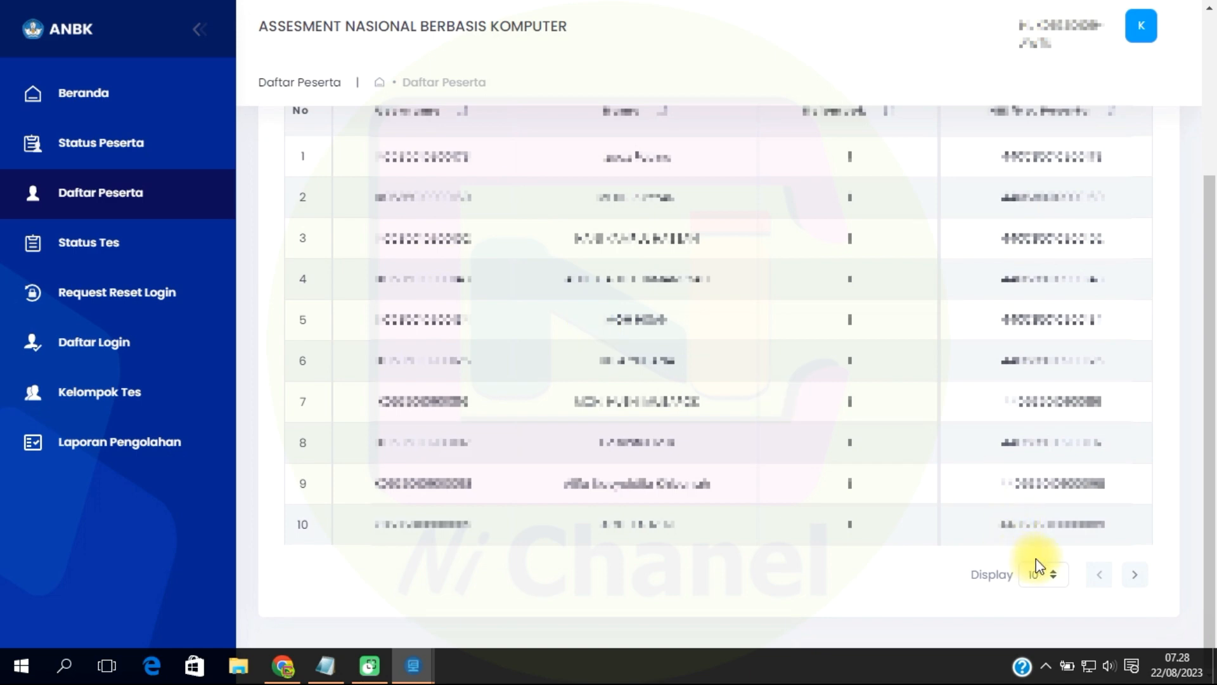
{"action": "left_click", "coordinate": [1055, 582]}
{"action": "left_click", "coordinate": [1038, 535]}
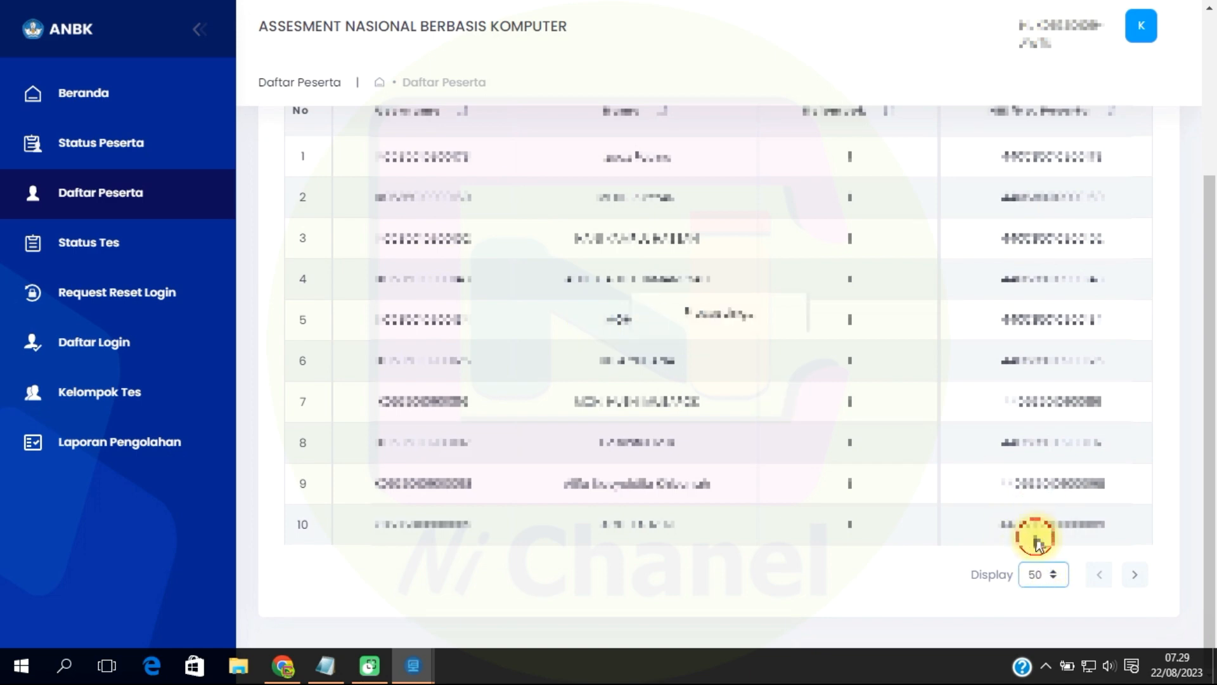
{"action": "scroll", "coordinate": [469, 342], "scroll_direction": "down", "scroll_amount": 4}
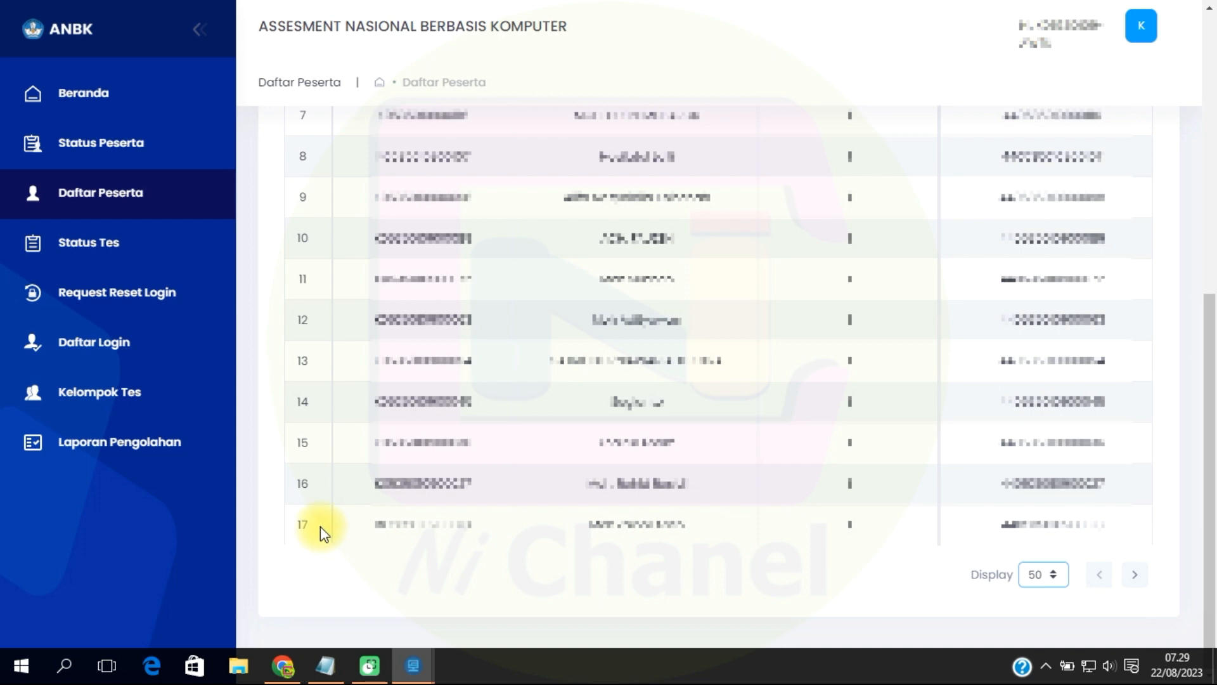
{"action": "scroll", "coordinate": [321, 526], "scroll_direction": "up", "scroll_amount": 7}
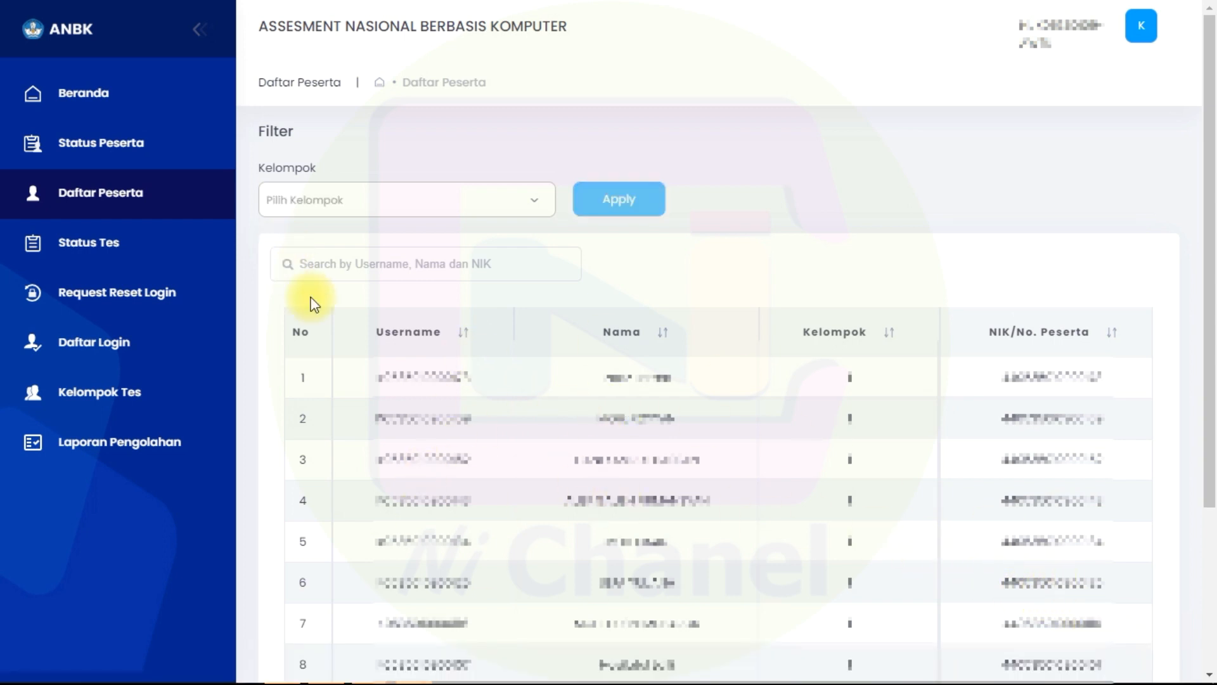
On the Status Peserta page, filter the participants by the status Test Selesai
{"action": "left_click", "coordinate": [124, 152]}
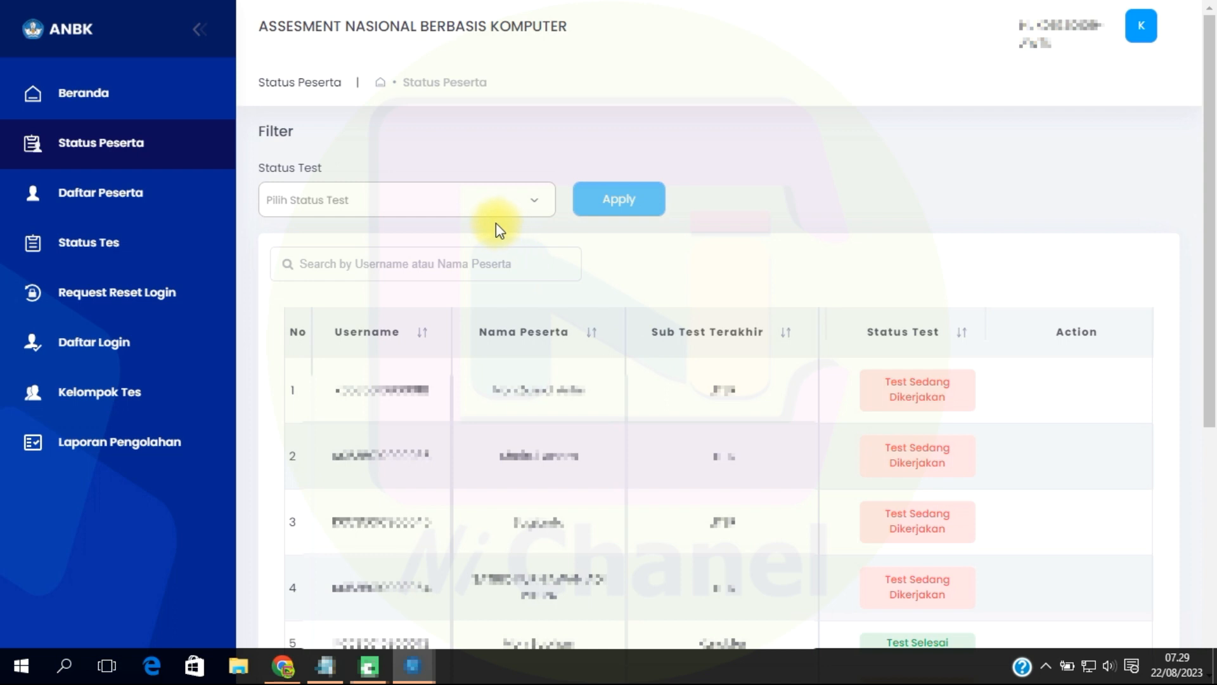
{"action": "left_click", "coordinate": [526, 206]}
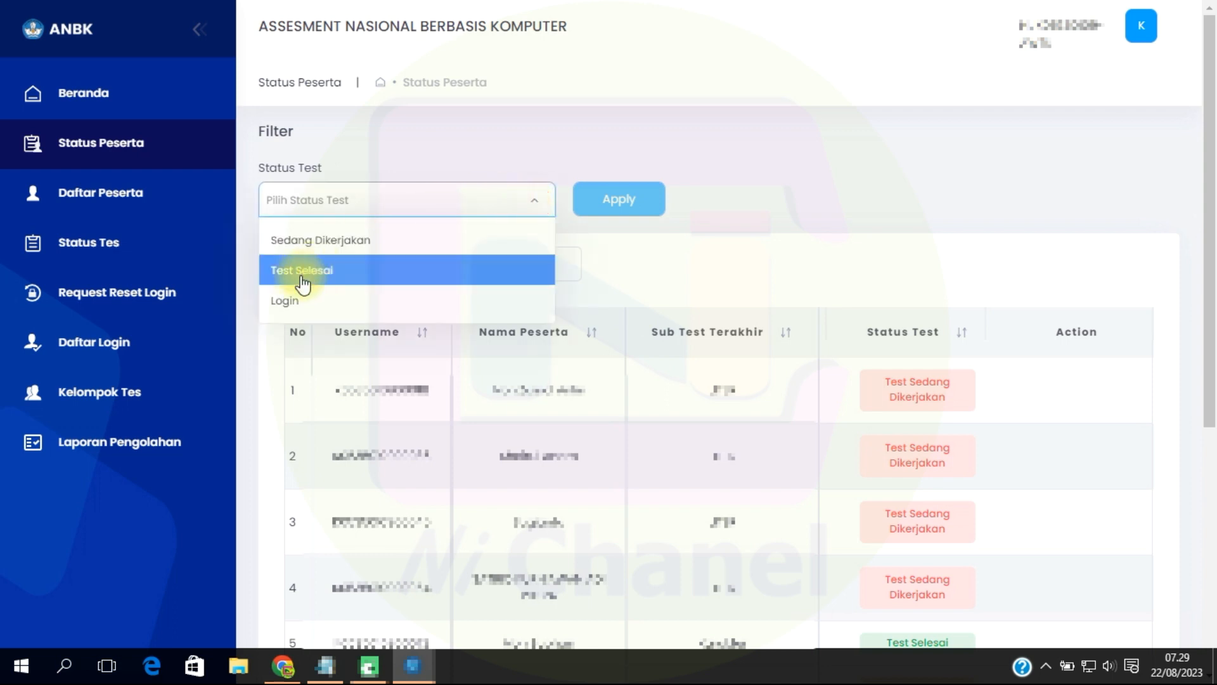
{"action": "left_click", "coordinate": [408, 277]}
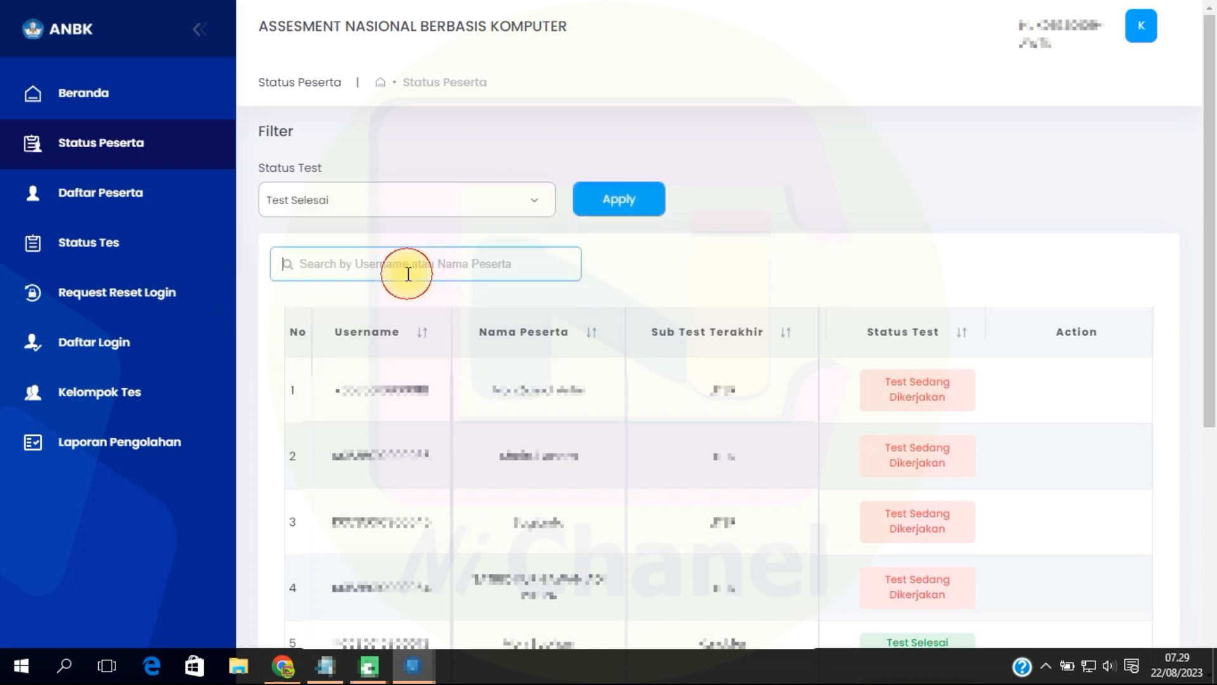
{"action": "left_click", "coordinate": [633, 201]}
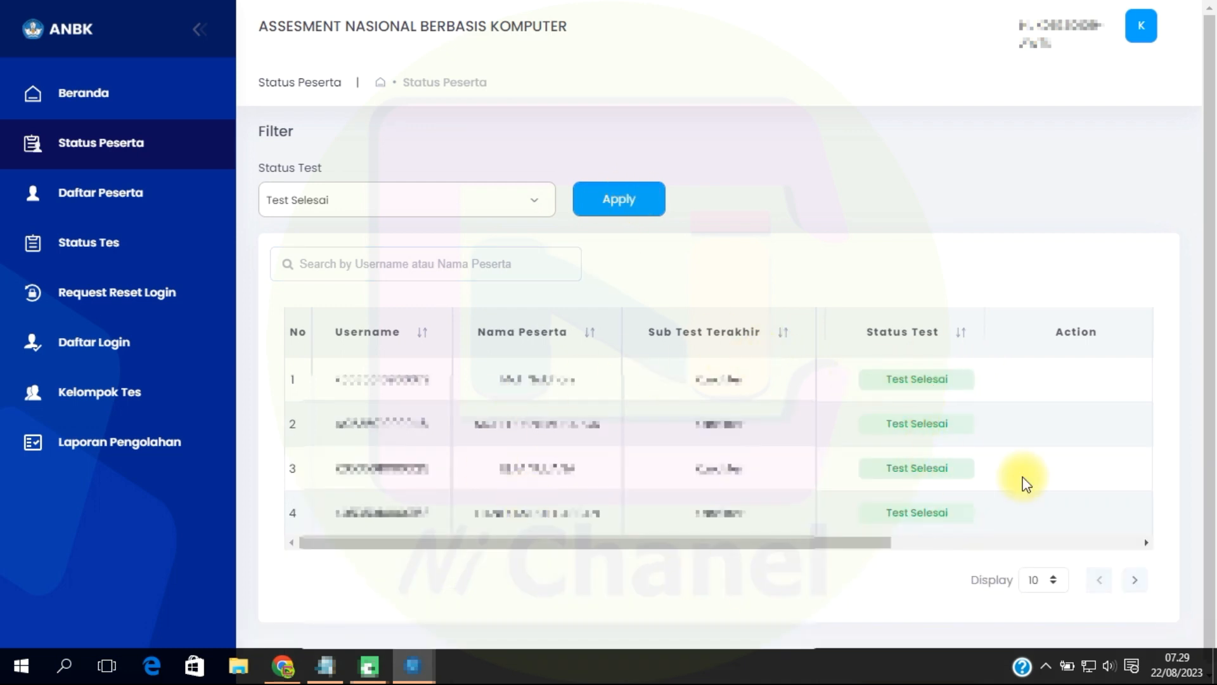
Filter the participants on the Status Peserta page by the status Login
{"action": "left_click", "coordinate": [540, 215]}
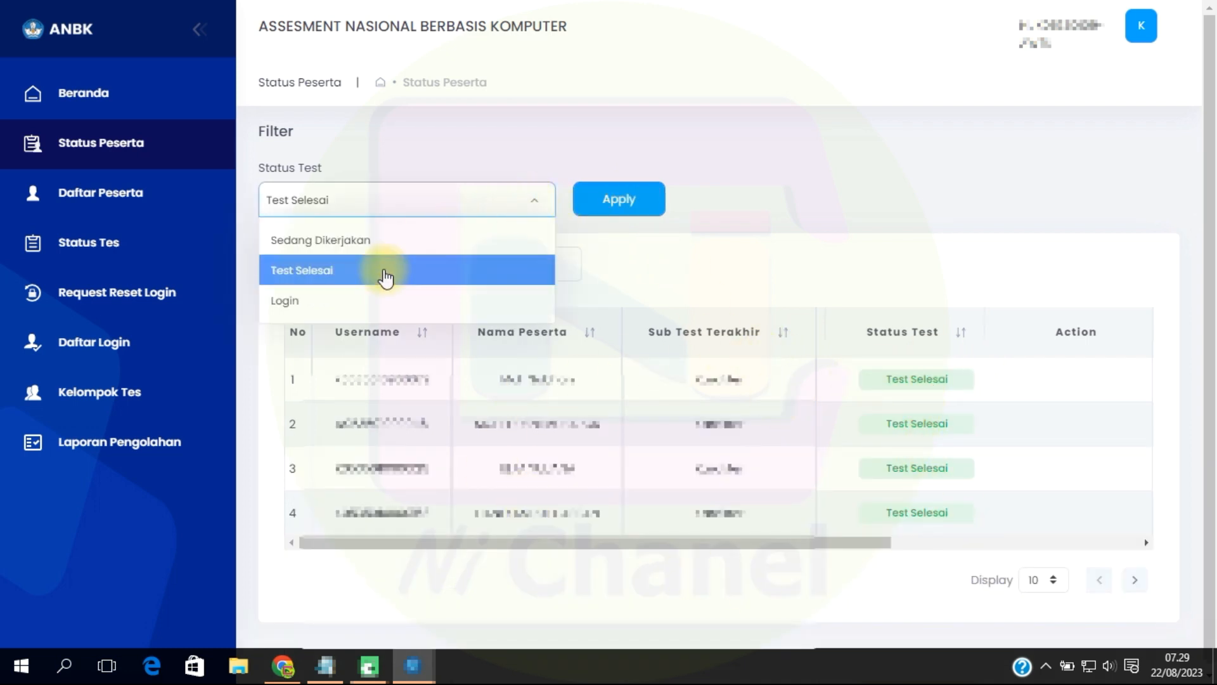
{"action": "left_click", "coordinate": [359, 299]}
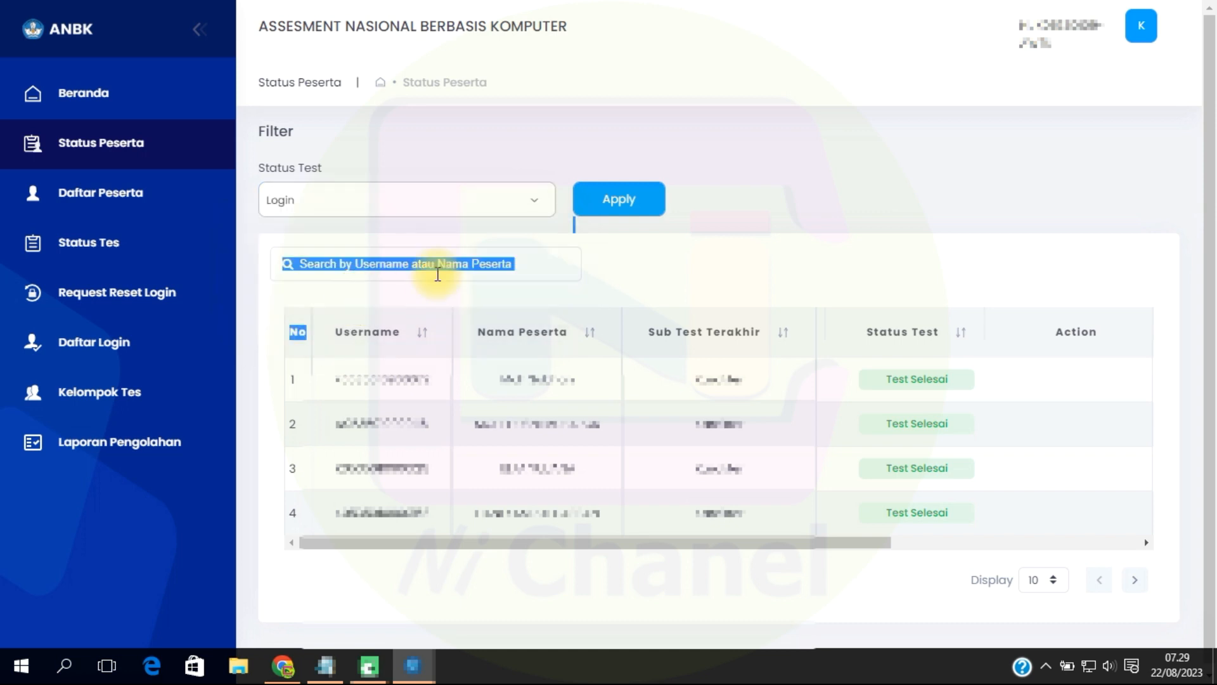
{"action": "left_click", "coordinate": [622, 205]}
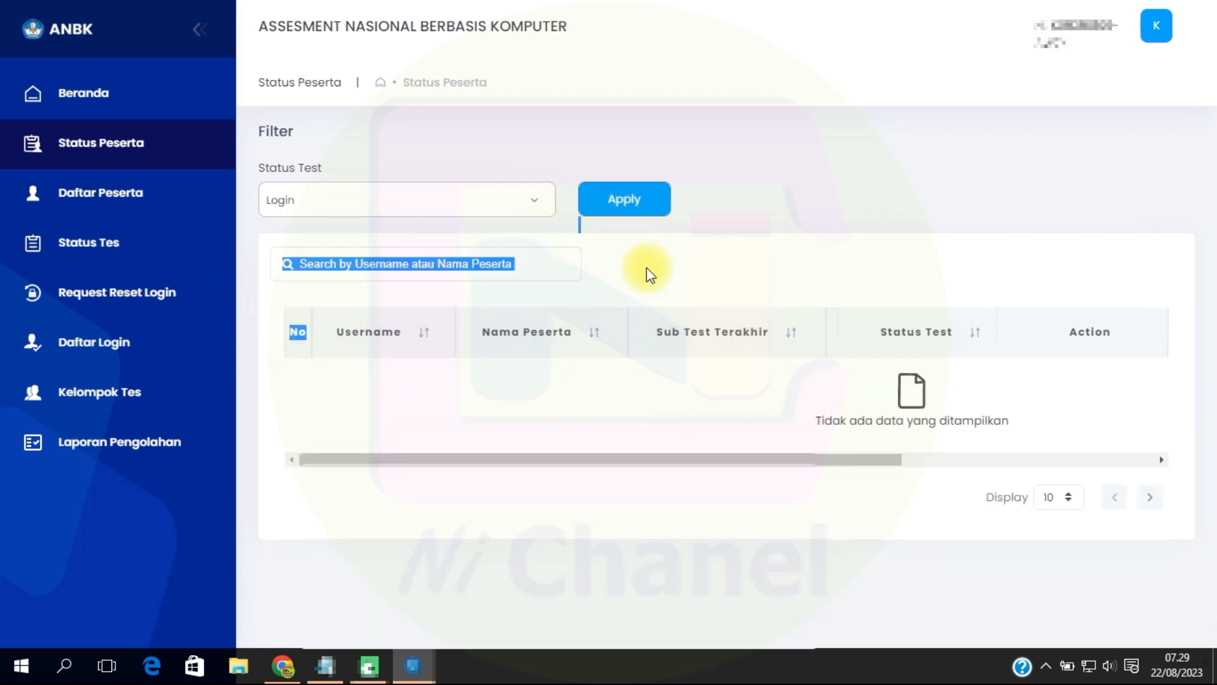
Filter the participant status list by Sedang Dikerjakan and review the participants still working on the test
{"action": "left_click", "coordinate": [542, 208]}
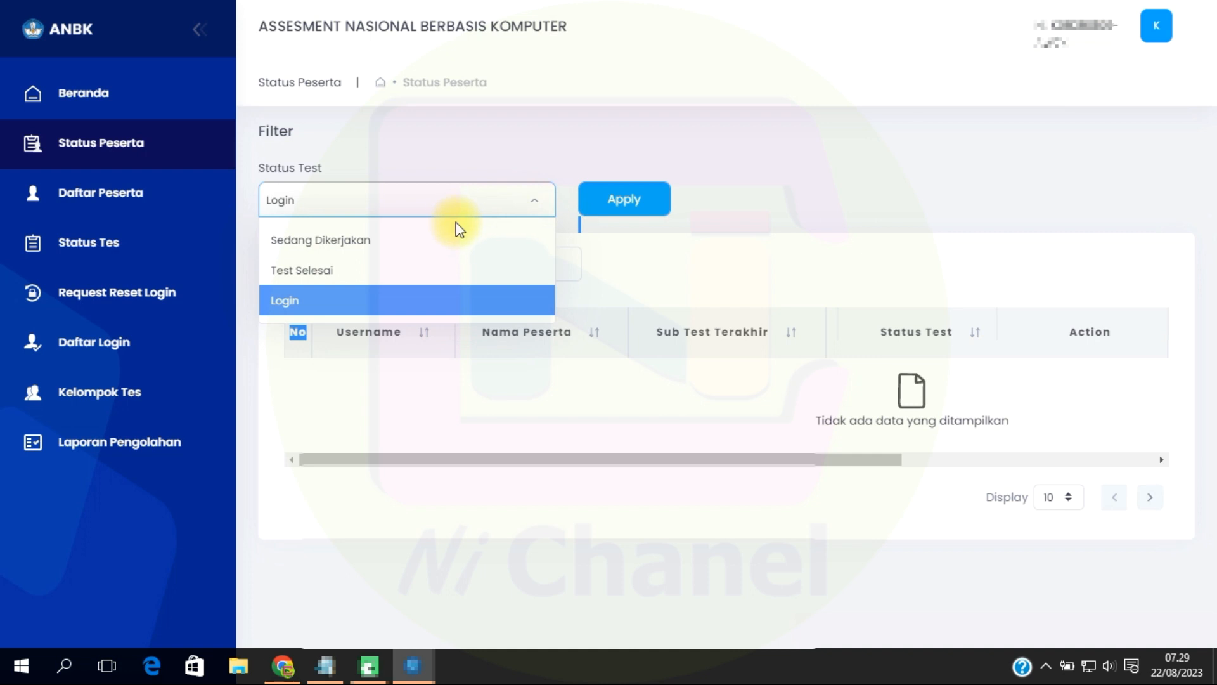
{"action": "left_click", "coordinate": [441, 239]}
{"action": "left_click", "coordinate": [592, 199]}
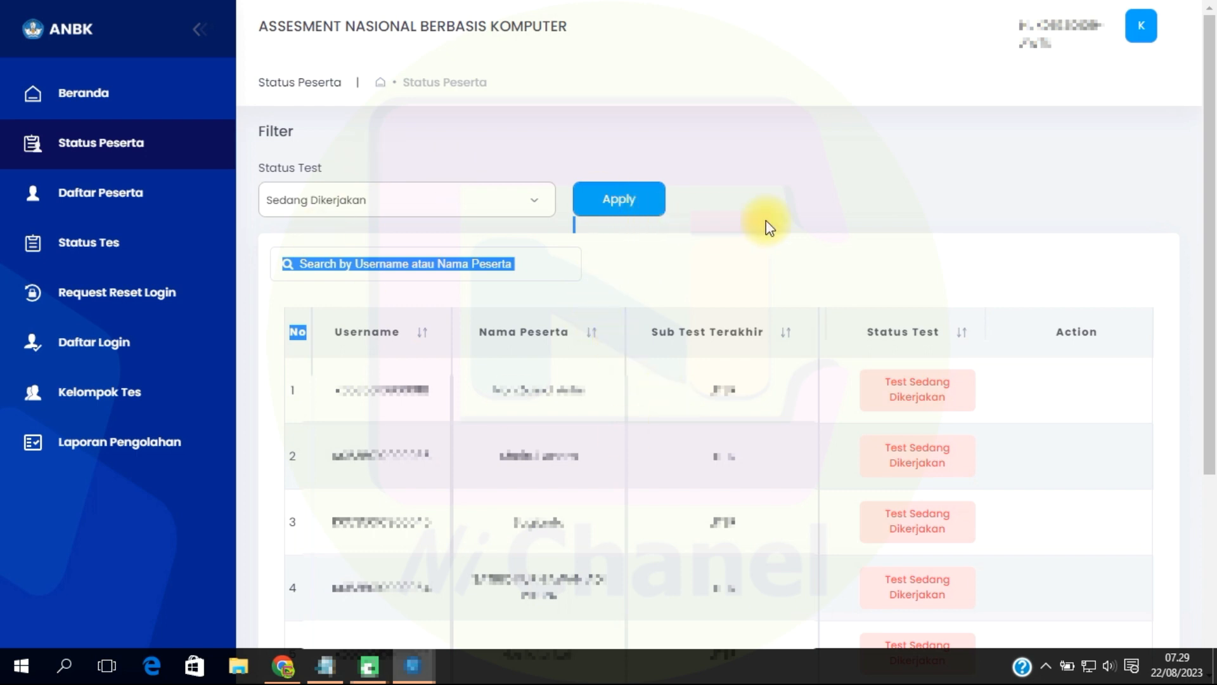
{"action": "left_click", "coordinate": [814, 195]}
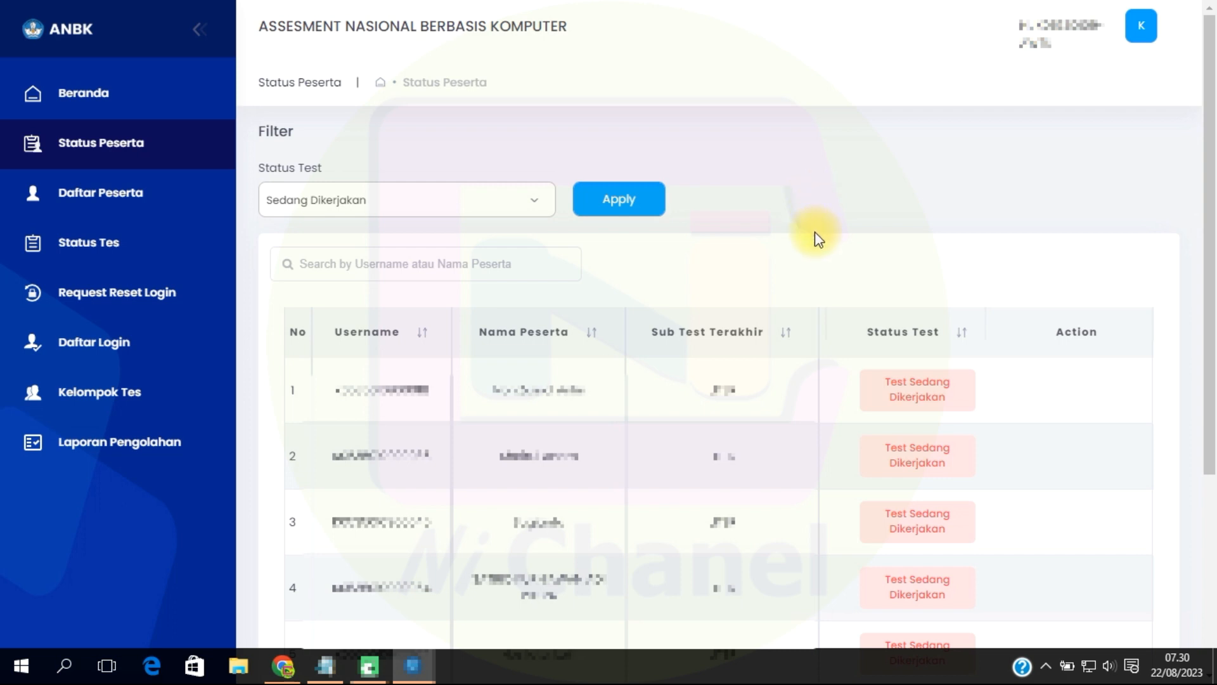
Check the participant lists on the Request Reset Login and Daftar Login pages, and return to Status Tes
{"action": "left_click", "coordinate": [104, 306]}
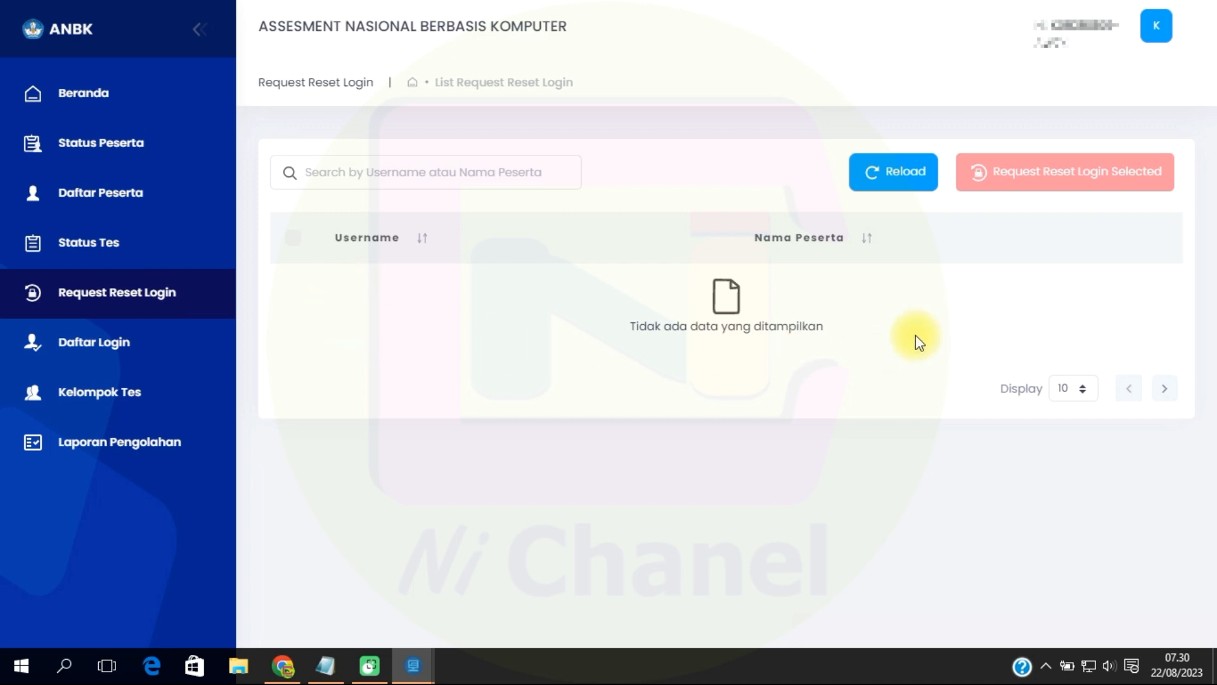
{"action": "double_click", "coordinate": [296, 248]}
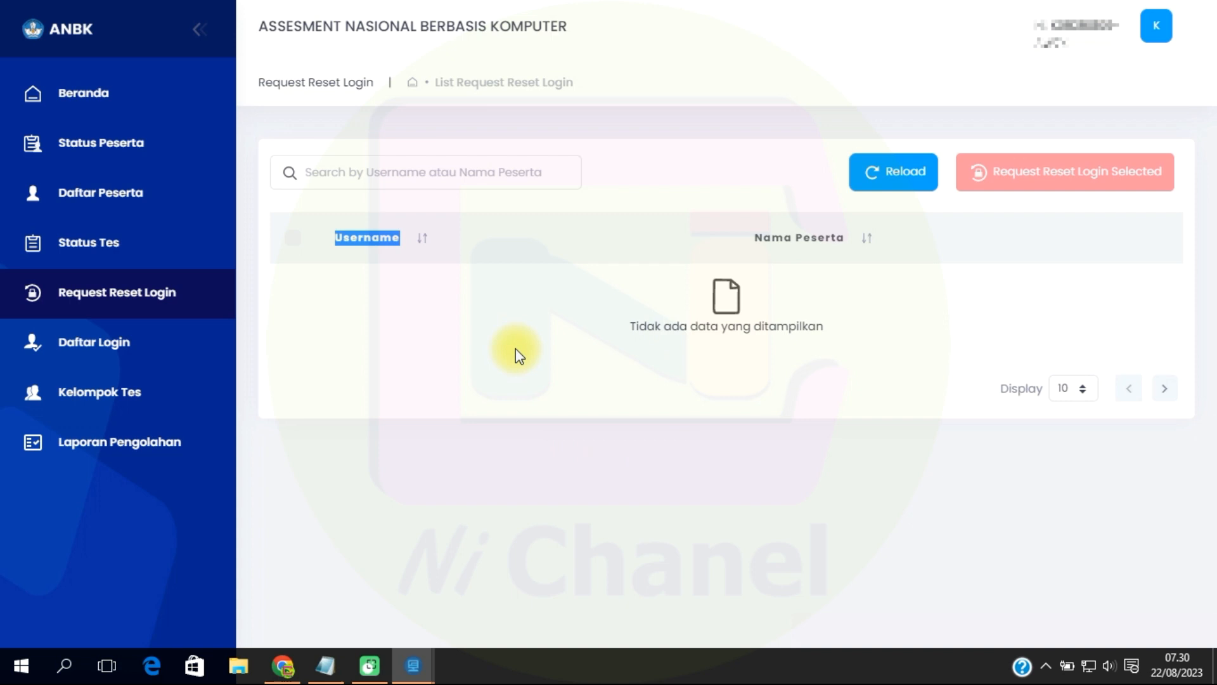
{"action": "left_click", "coordinate": [93, 352]}
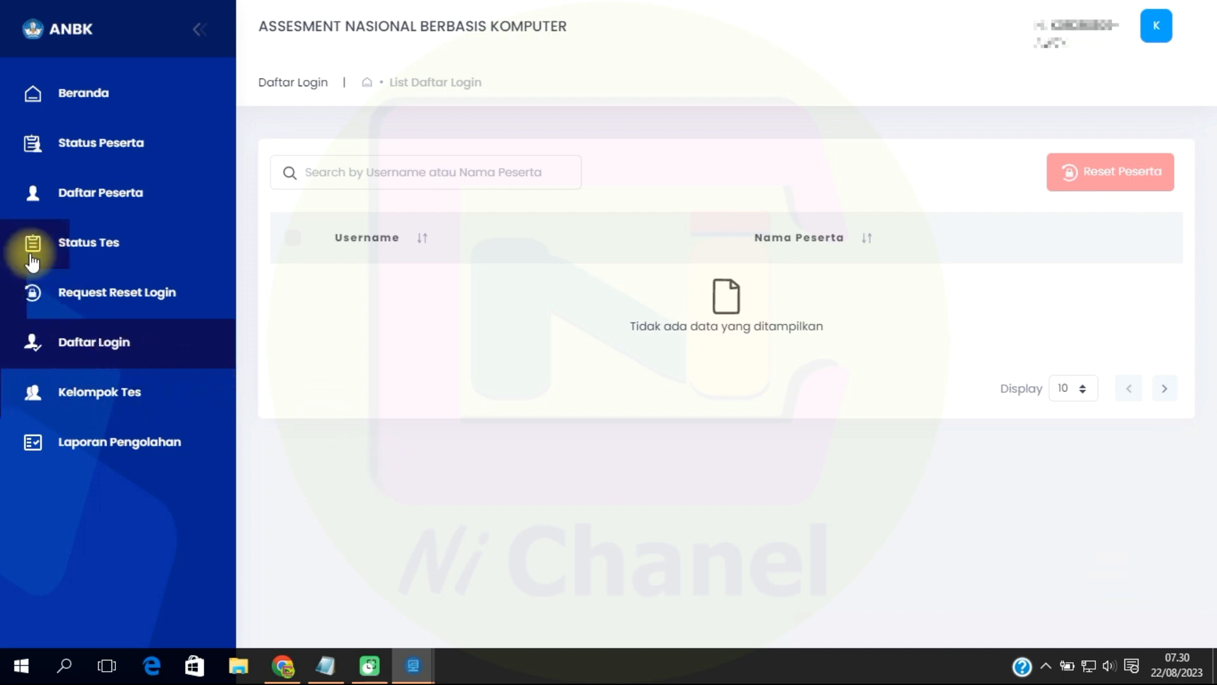
{"action": "left_click", "coordinate": [54, 253]}
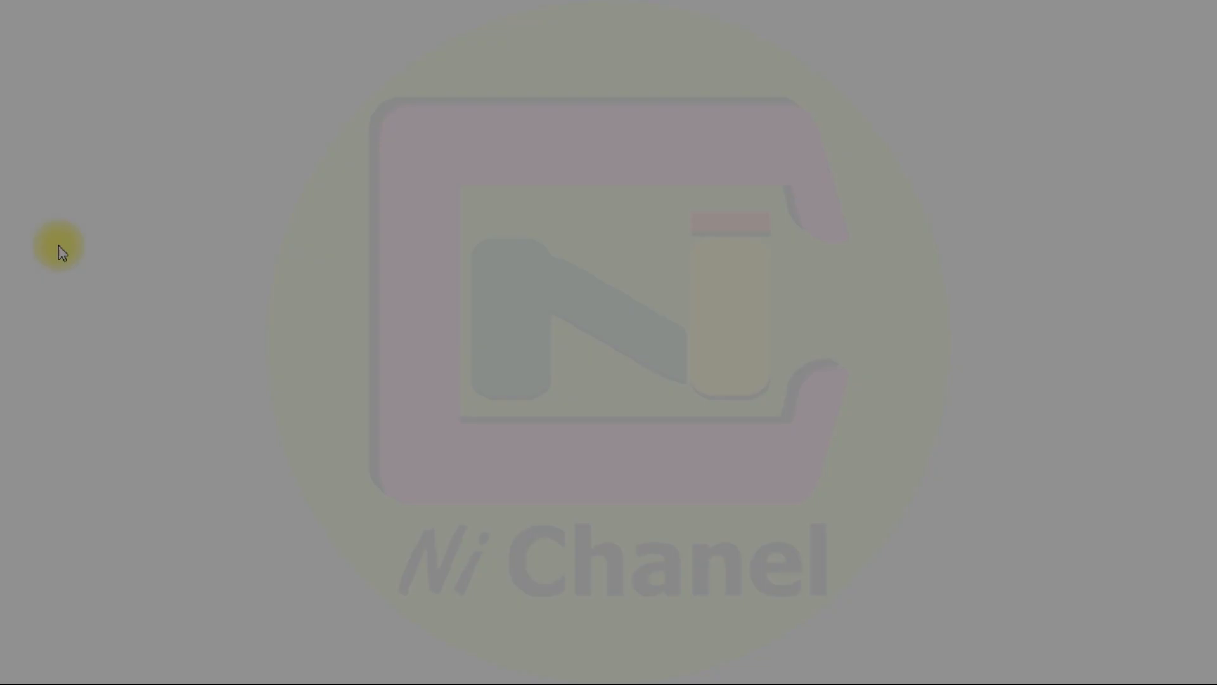